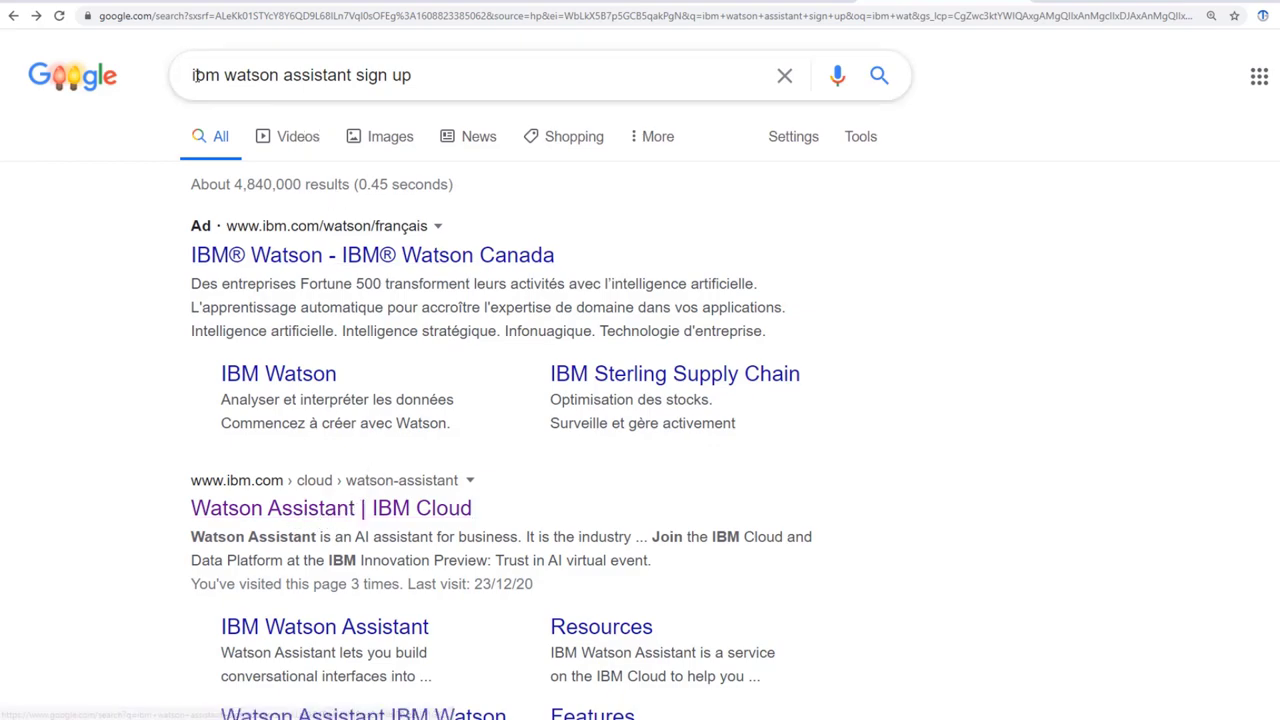
Open the "Watson Assistant | IBM Cloud" page from the search results
{"action": "triple_click", "coordinate": [479, 87]}
{"action": "left_click", "coordinate": [960, 214]}
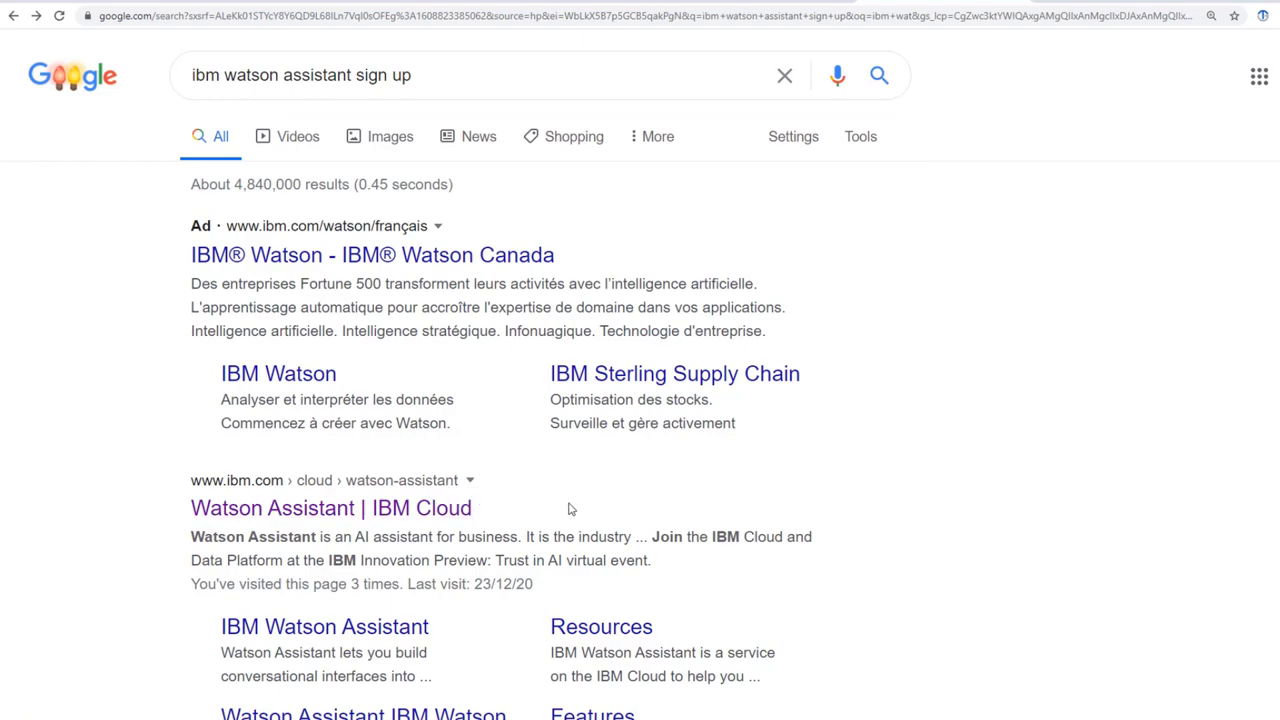
{"action": "left_click", "coordinate": [433, 511]}
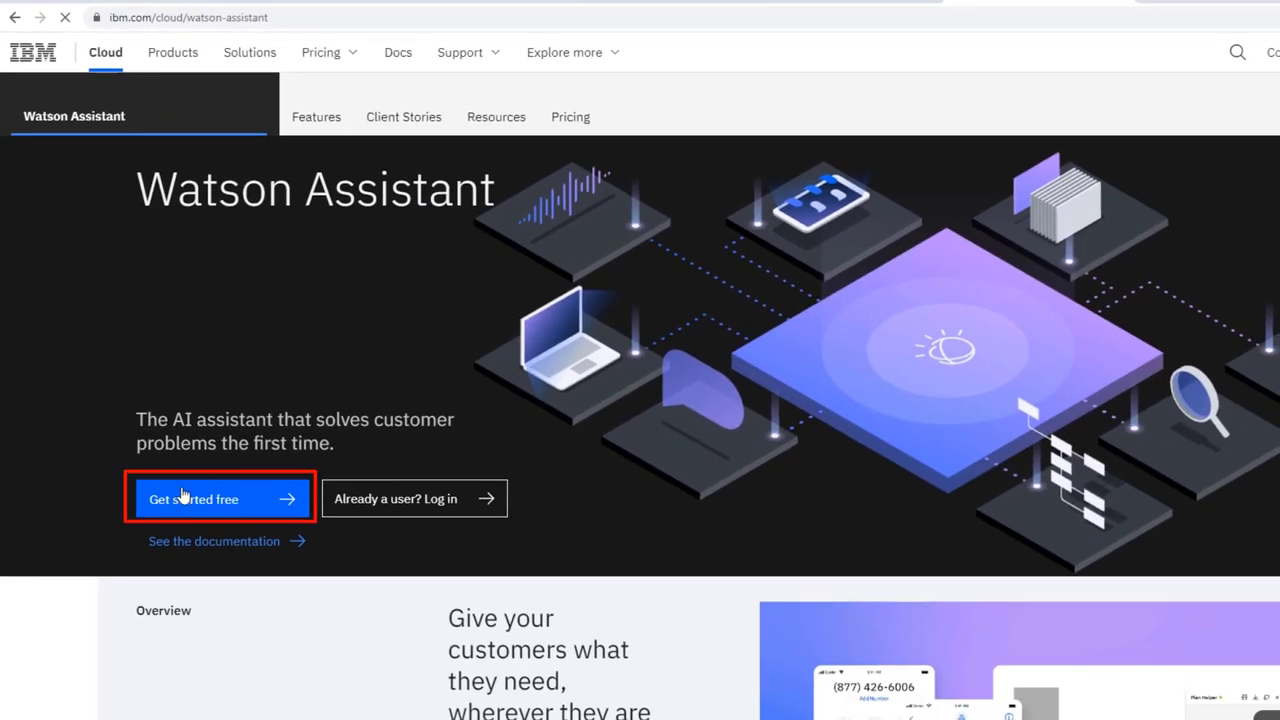
Go to the IBM Cloud account registration form through the free get-started option for Watson Assistant
{"action": "left_click", "coordinate": [184, 496]}
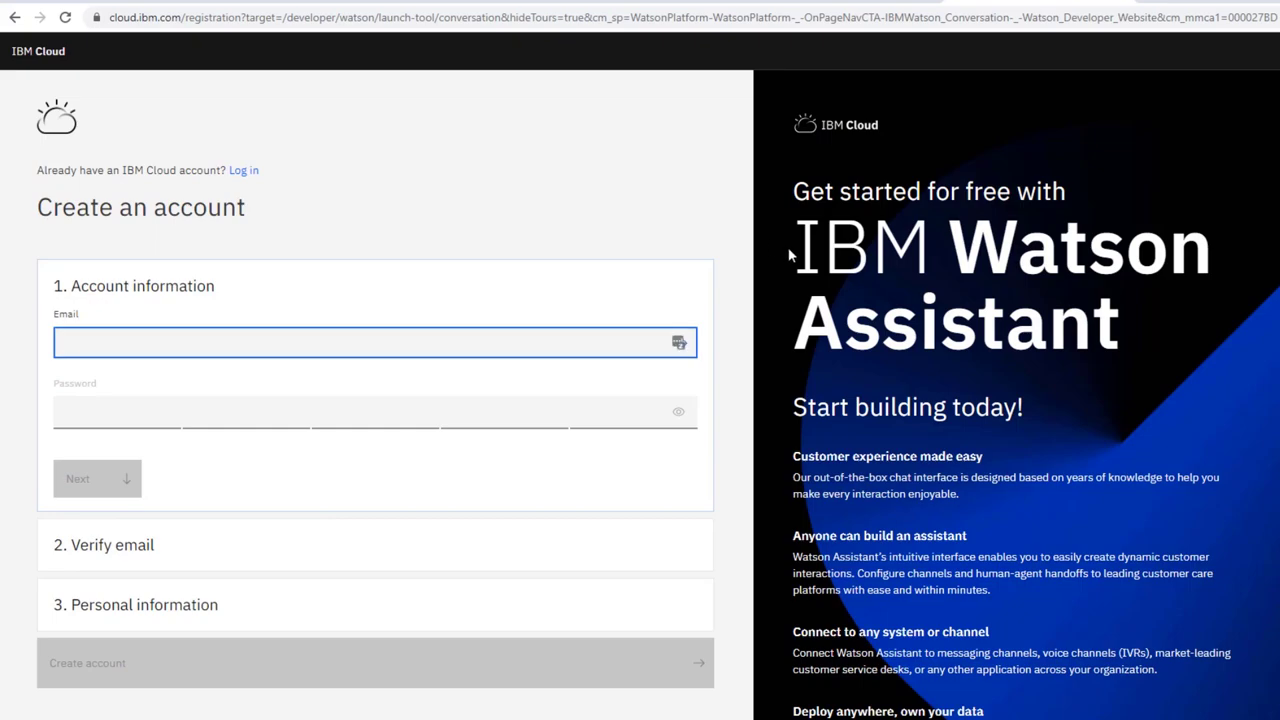
{"action": "left_click", "coordinate": [16, 18]}
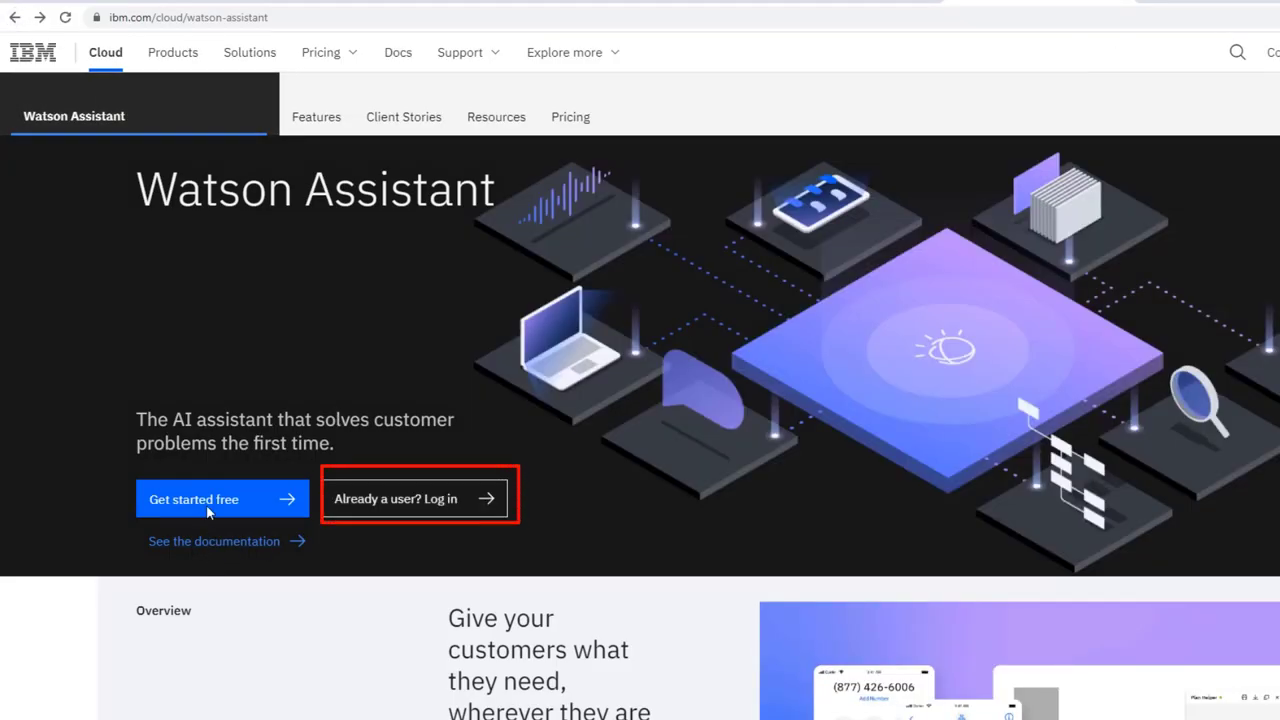
{"action": "left_click", "coordinate": [208, 512]}
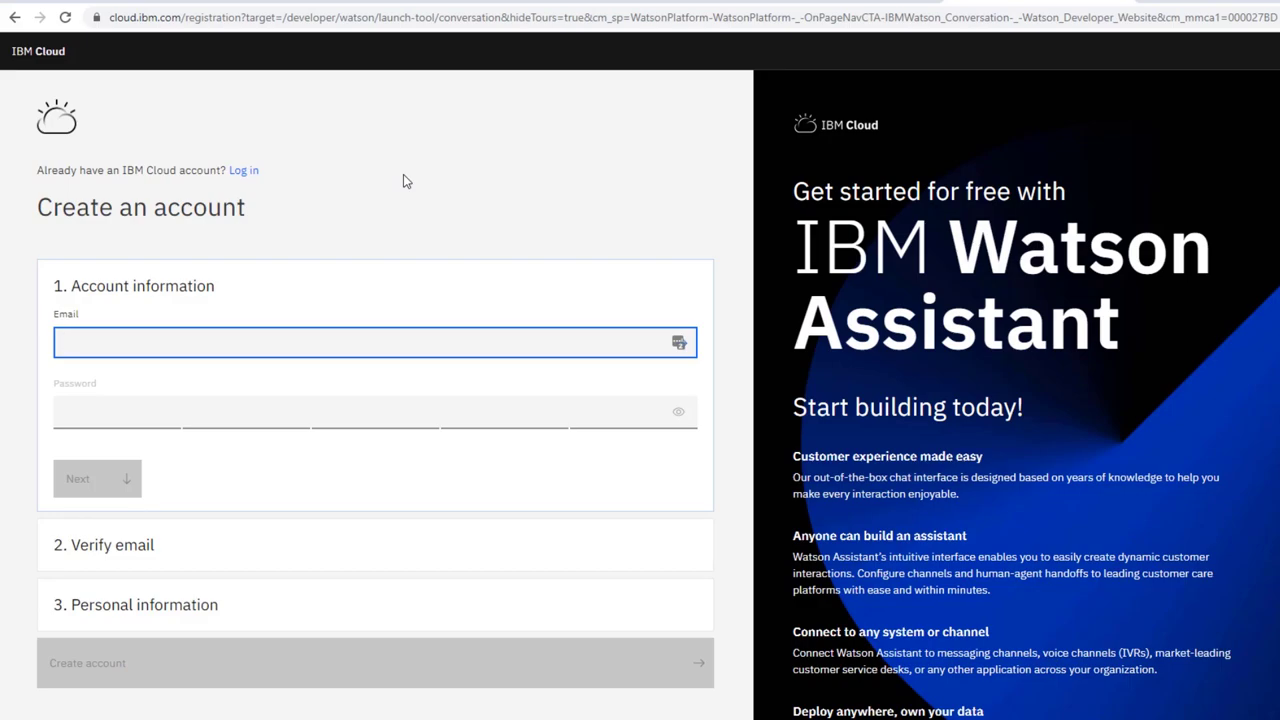
{"action": "left_click", "coordinate": [153, 545]}
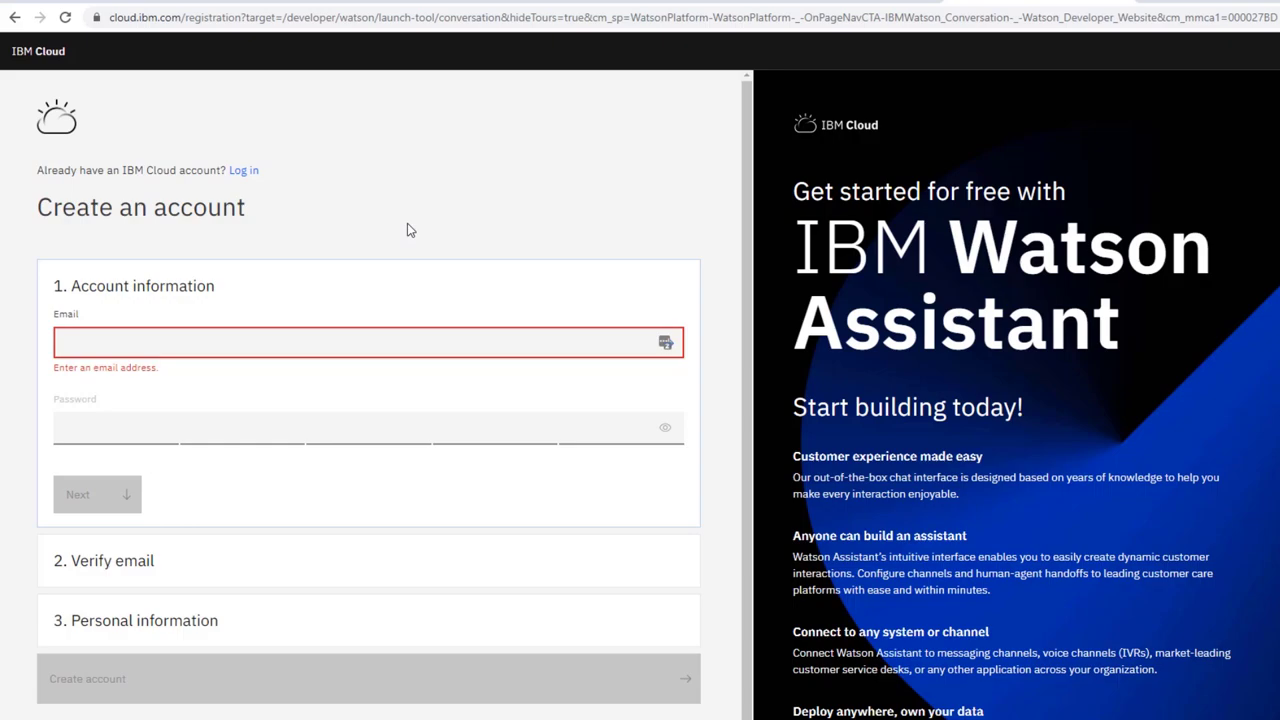
Switch from registration to login and log in to IBM Cloud with the existing account's IBMid
{"action": "left_click", "coordinate": [245, 172]}
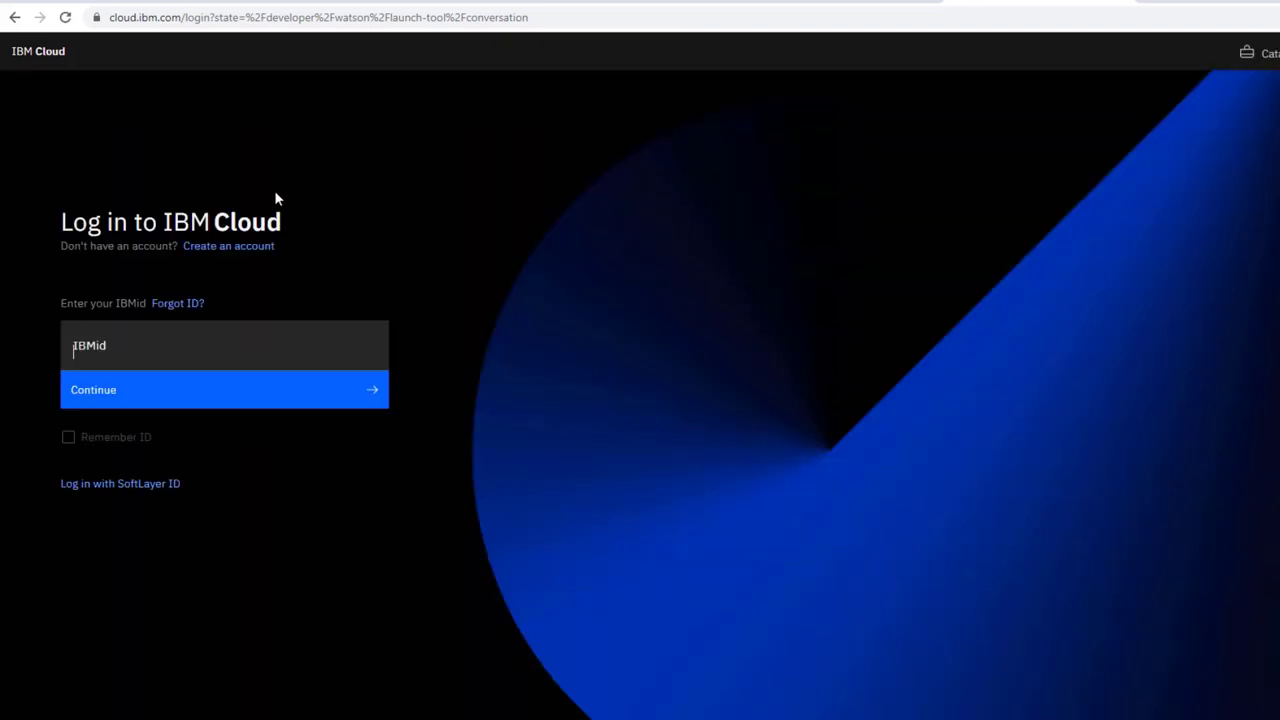
{"action": "left_click", "coordinate": [192, 401]}
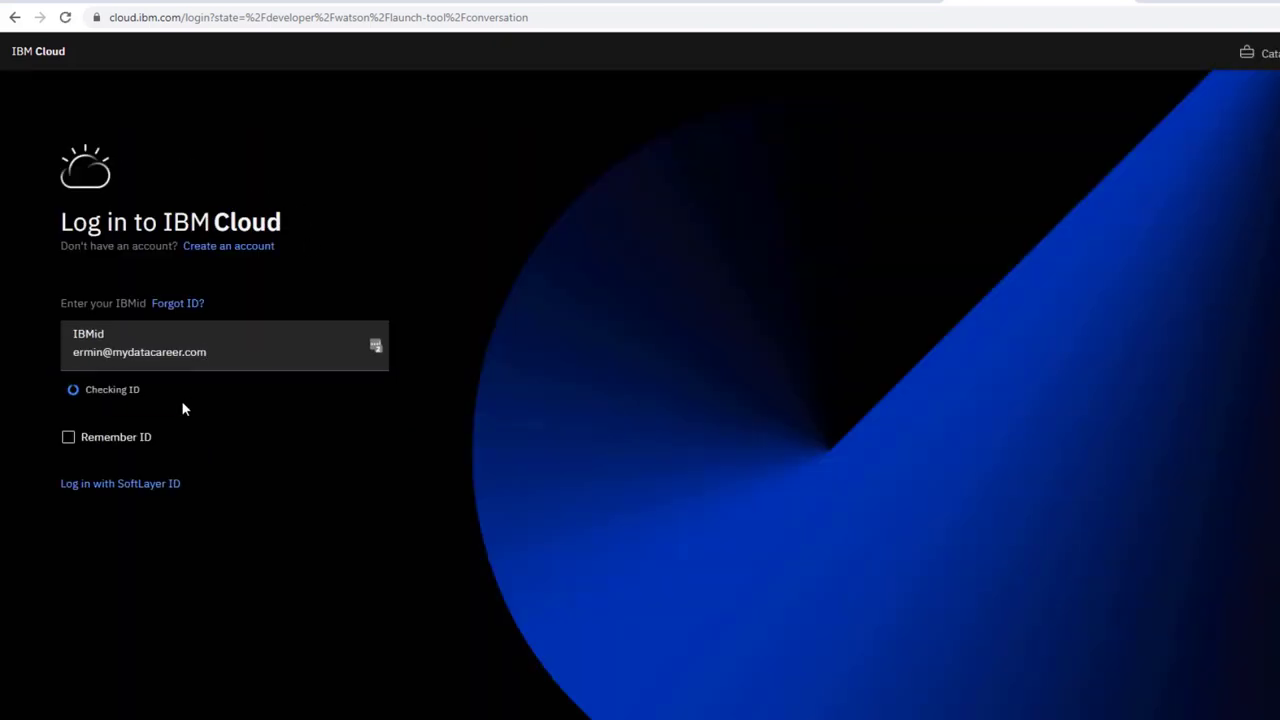
{"action": "left_click", "coordinate": [183, 400]}
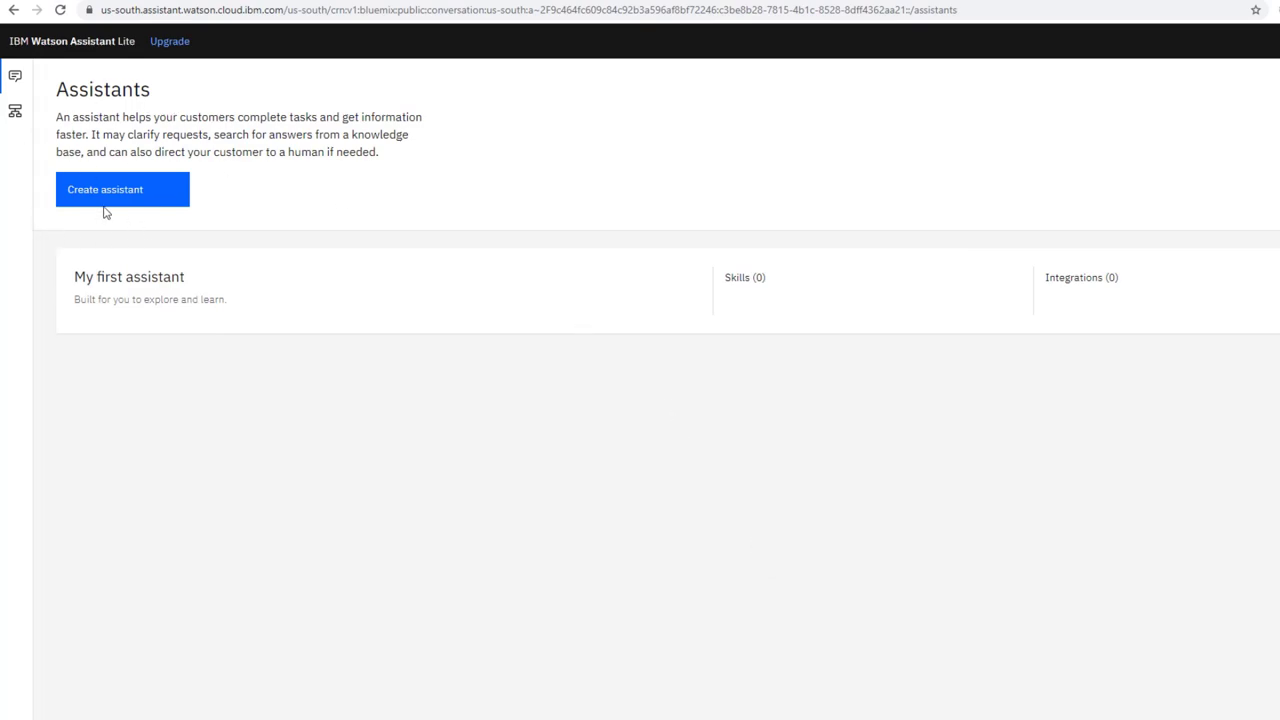
Start a new assistant and name it "Healthcare Services"
{"action": "left_click", "coordinate": [144, 202]}
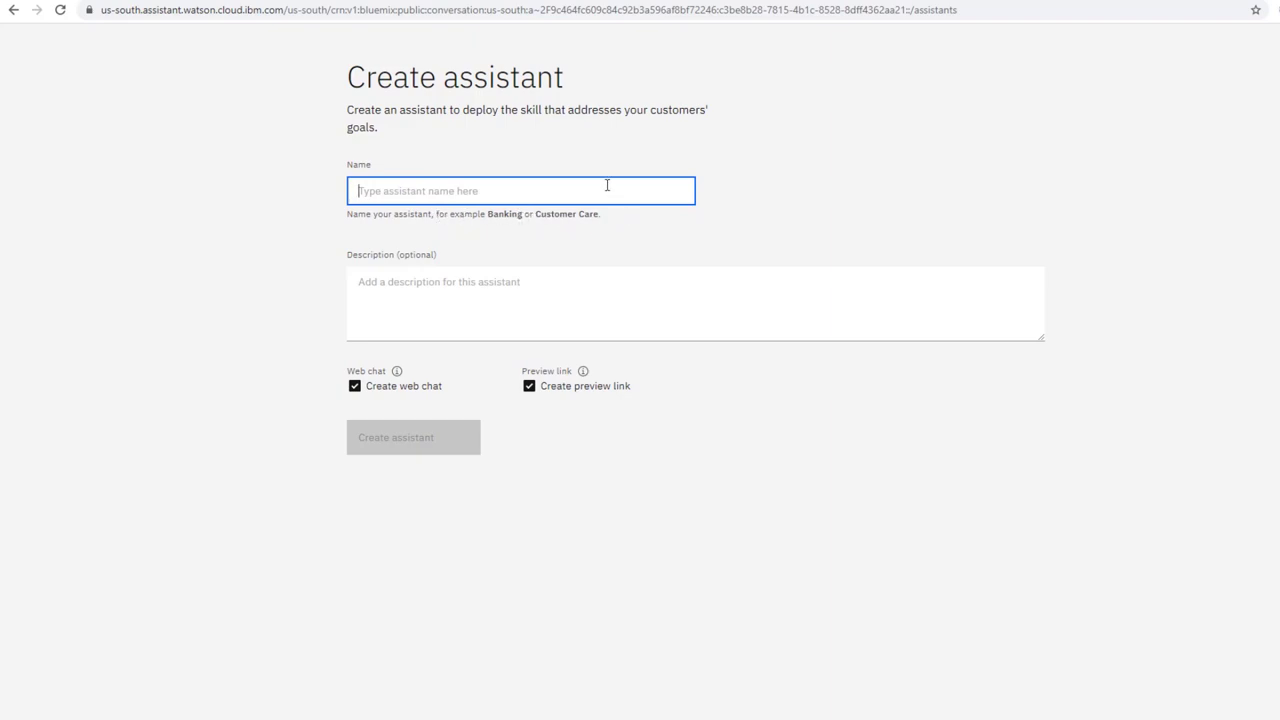
{"action": "type", "text": "Healthcare"}
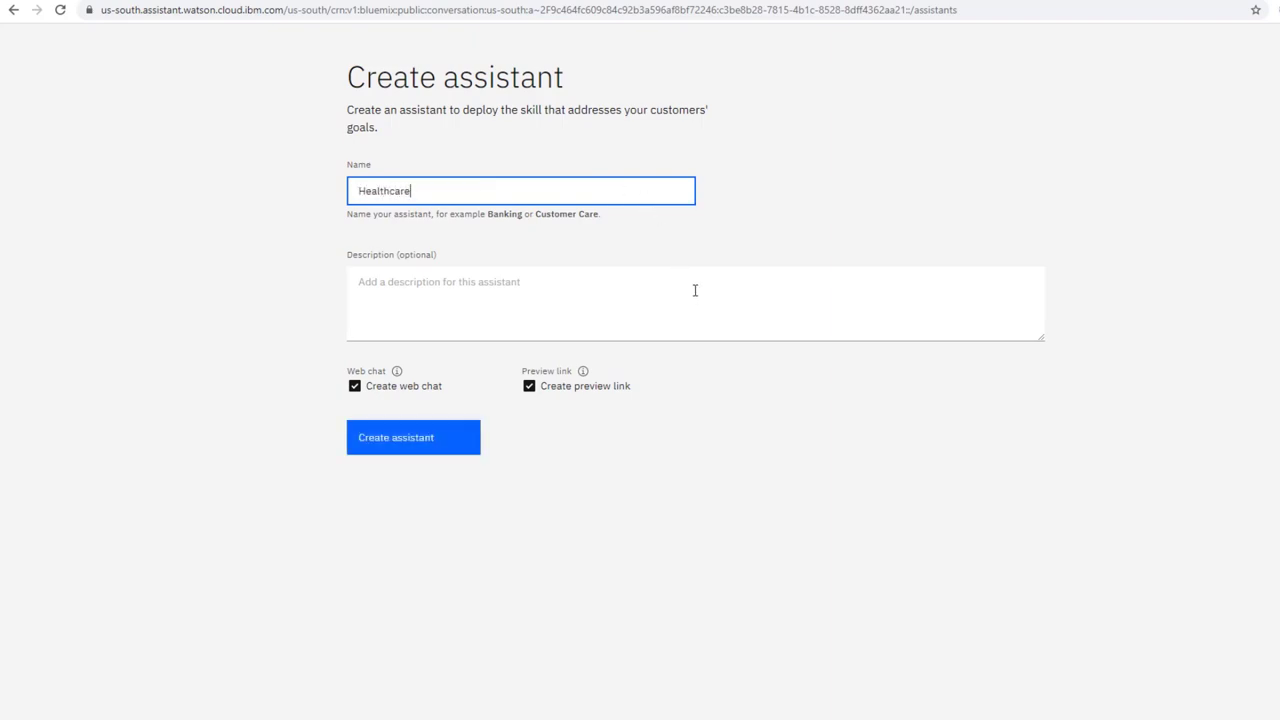
{"action": "type", "text": " Services"}
Enter the description "We provide medical, dental and psychological services." and create the assistant
{"action": "left_click", "coordinate": [695, 290]}
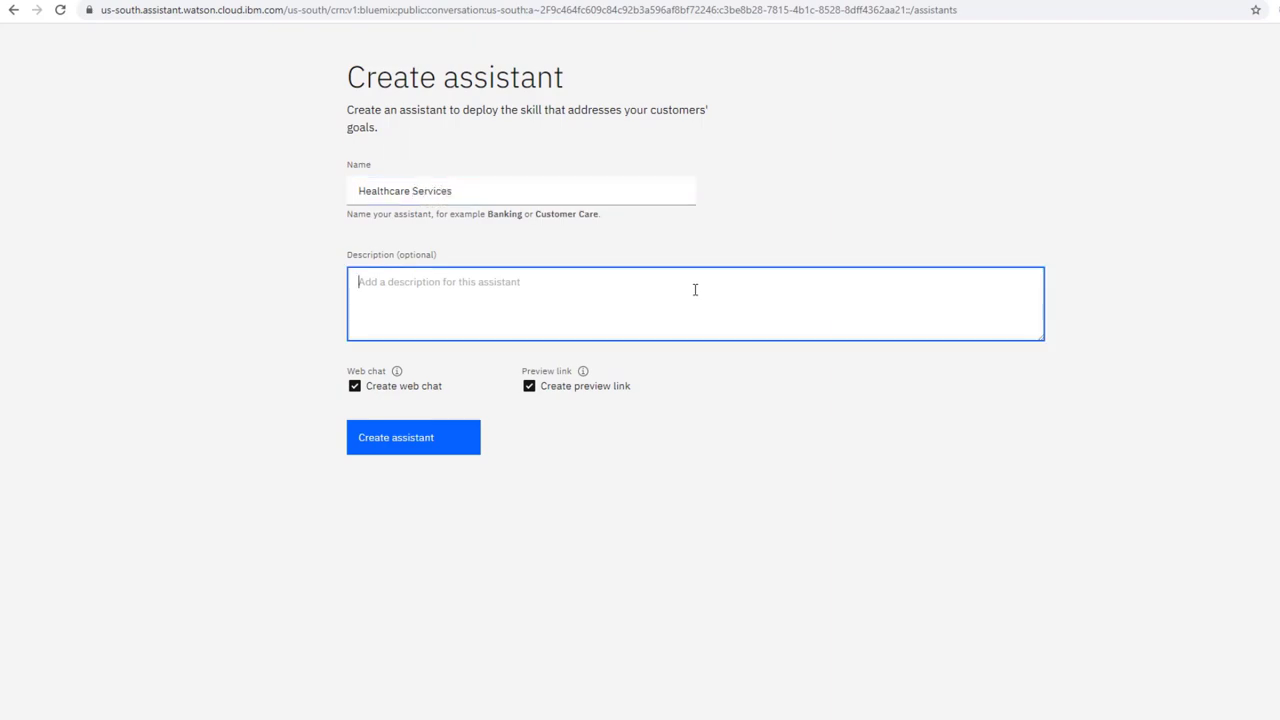
{"action": "type", "text": "We provide"}
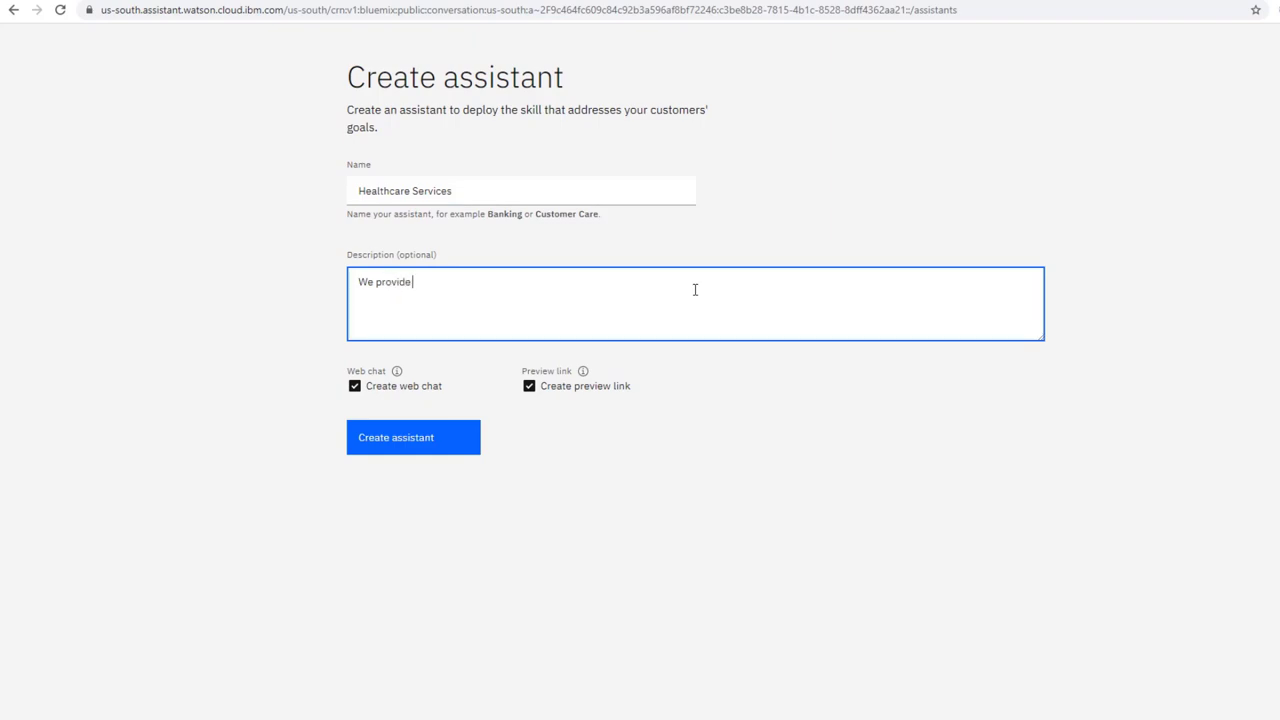
{"action": "type", "text": " medicval, dental and psychologival"}
{"action": "key", "text": "BackSpace"}
{"action": "key", "text": "BackSpace"}
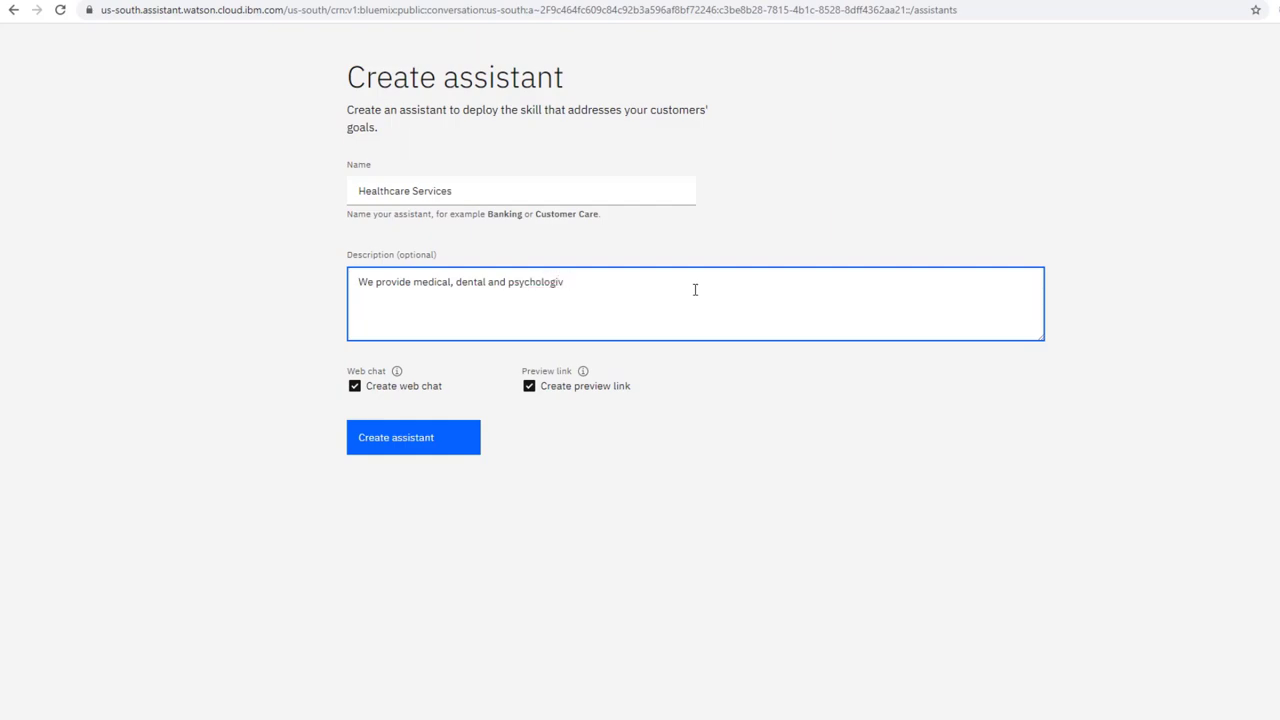
{"action": "type", "text": "al"}
{"action": "key", "text": "BackSpace"}
{"action": "key", "text": "BackSpace"}
{"action": "key", "text": "BackSpace"}
{"action": "type", "text": "cal services."}
{"action": "left_click", "coordinate": [443, 436]}
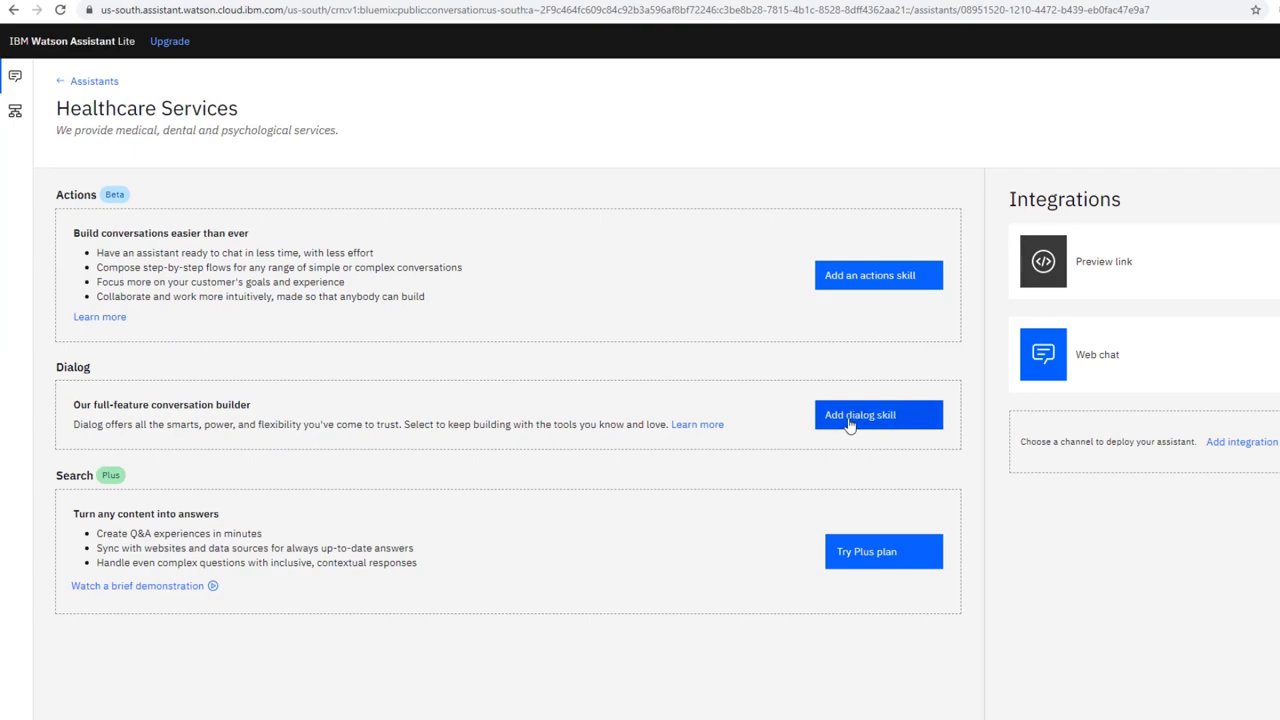
Add the existing dialog skill "My first skill" to the Healthcare Services assistant
{"action": "left_click", "coordinate": [887, 427]}
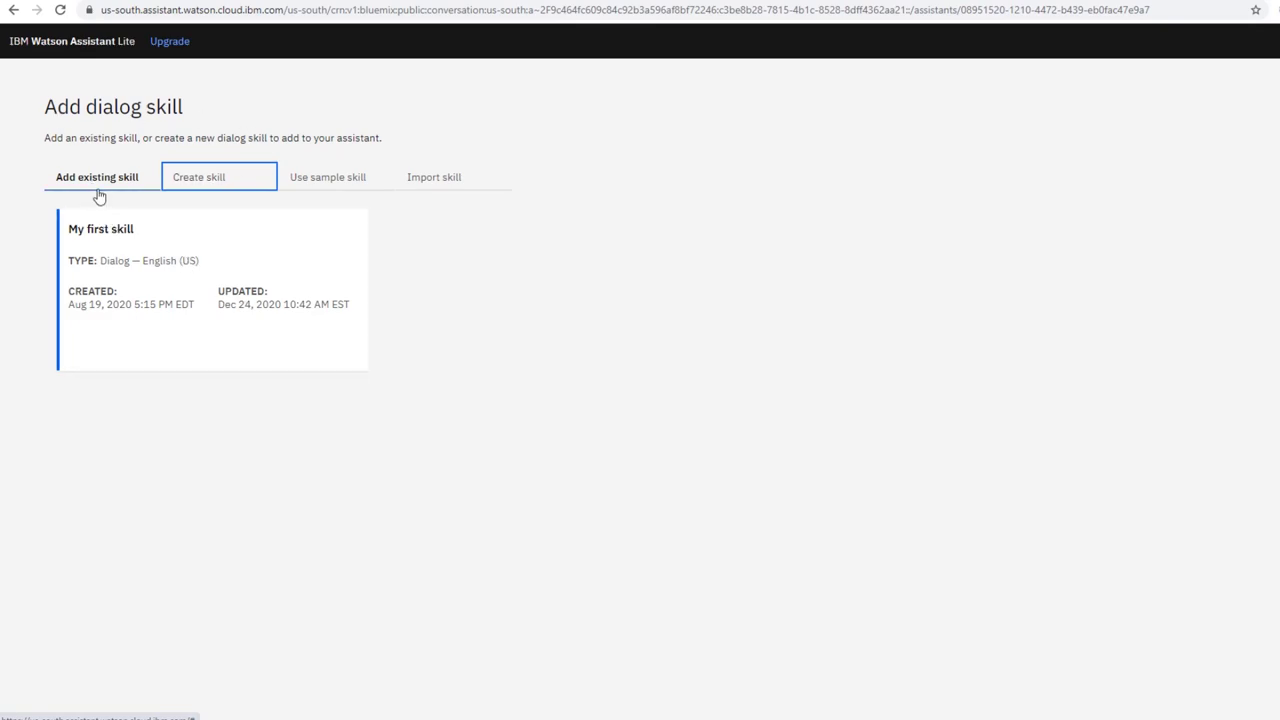
{"action": "left_click", "coordinate": [108, 188]}
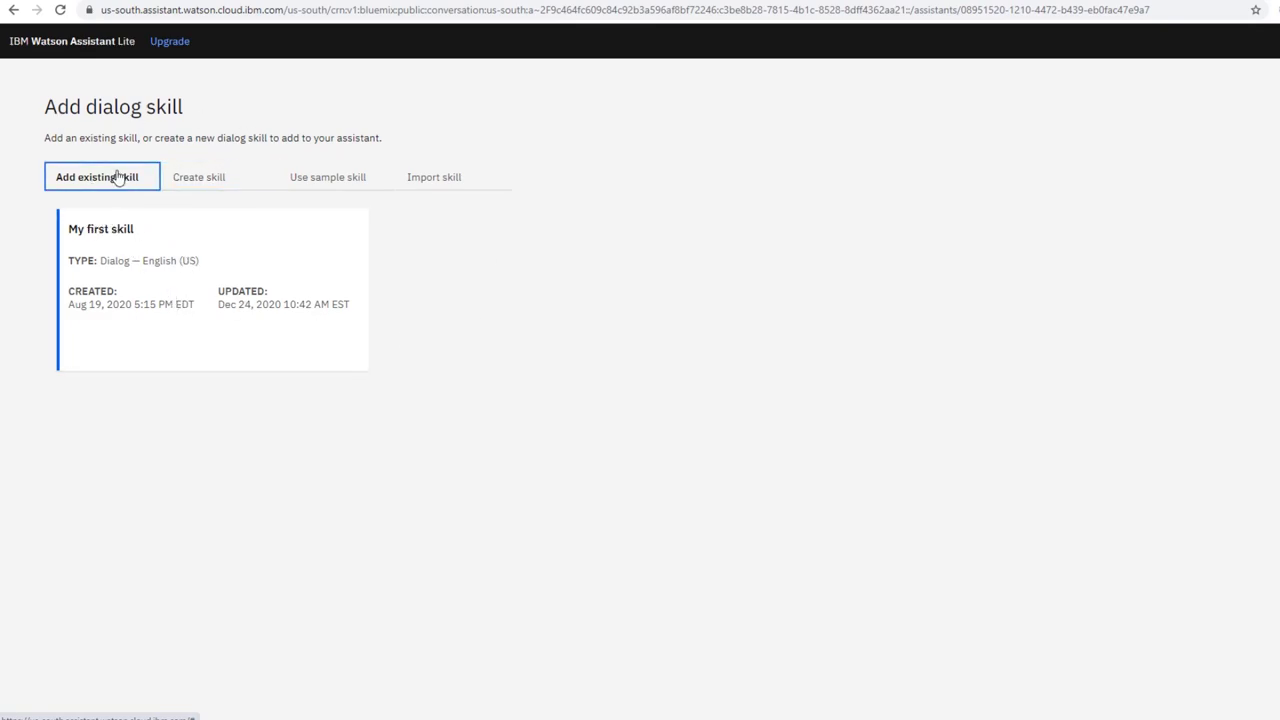
{"action": "left_click", "coordinate": [146, 280]}
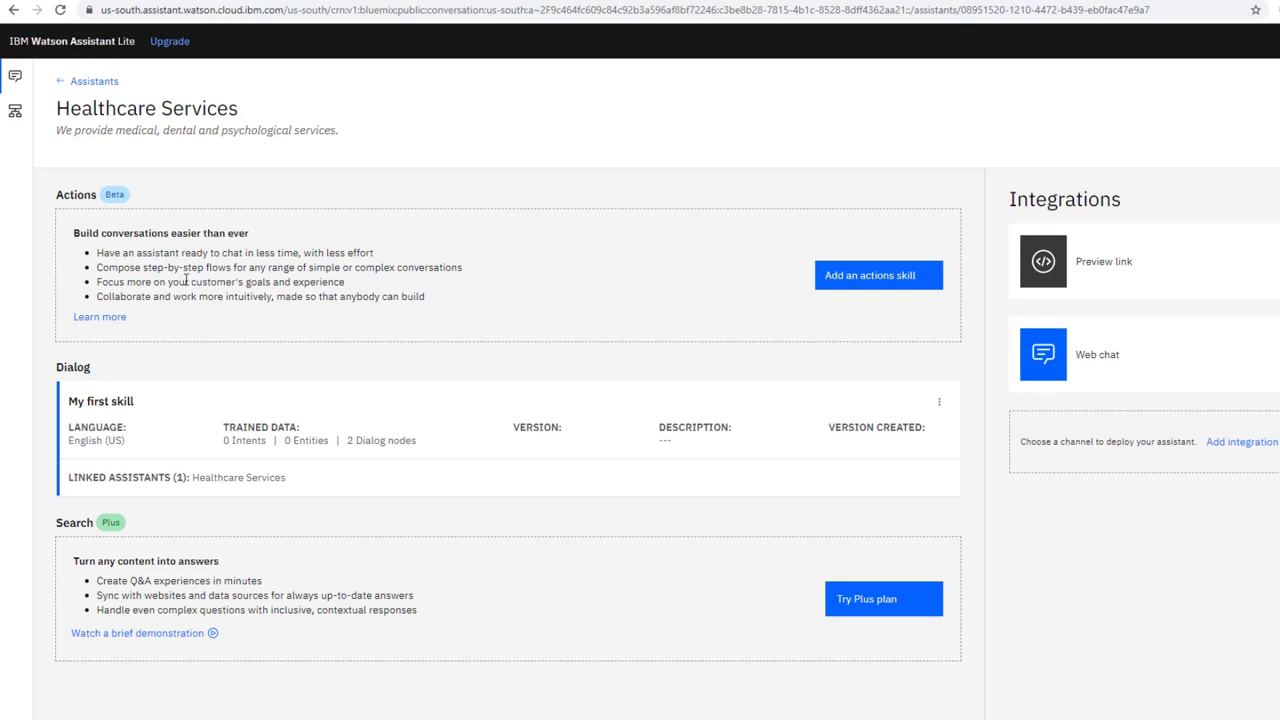
Open the linked dialog skill "My first skill" for editing
{"action": "left_click", "coordinate": [211, 423]}
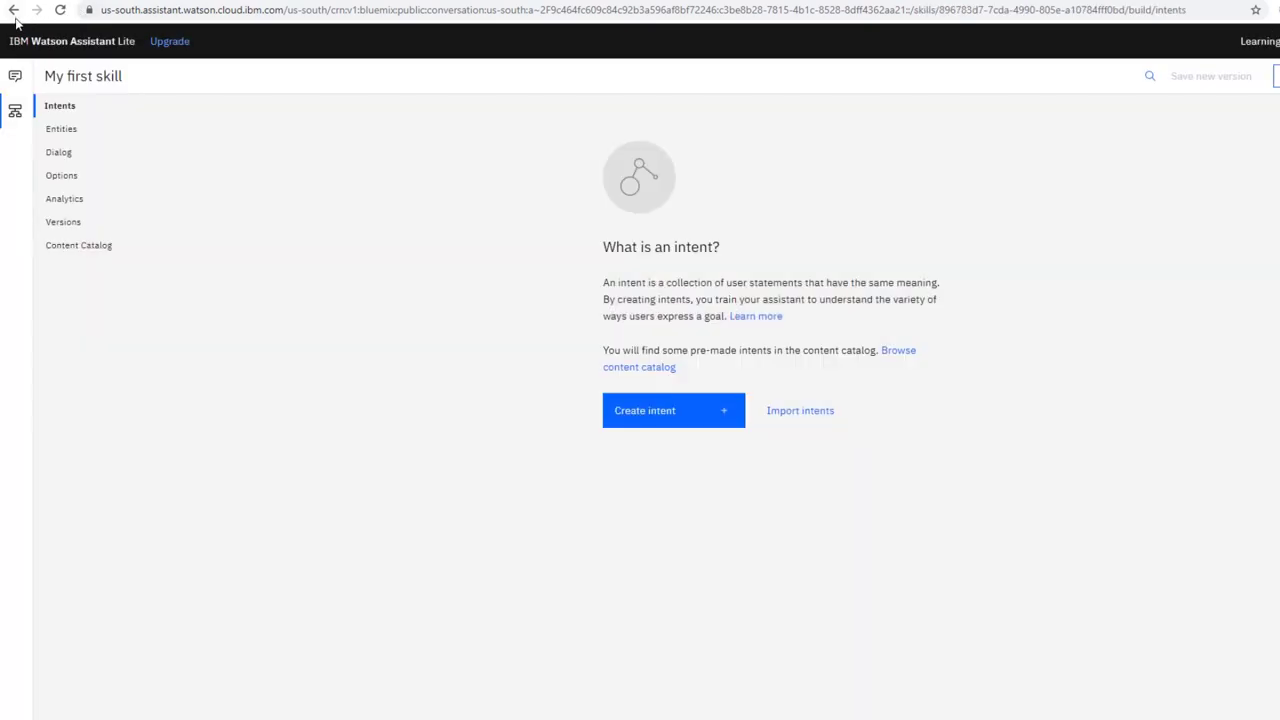
{"action": "left_click", "coordinate": [14, 12]}
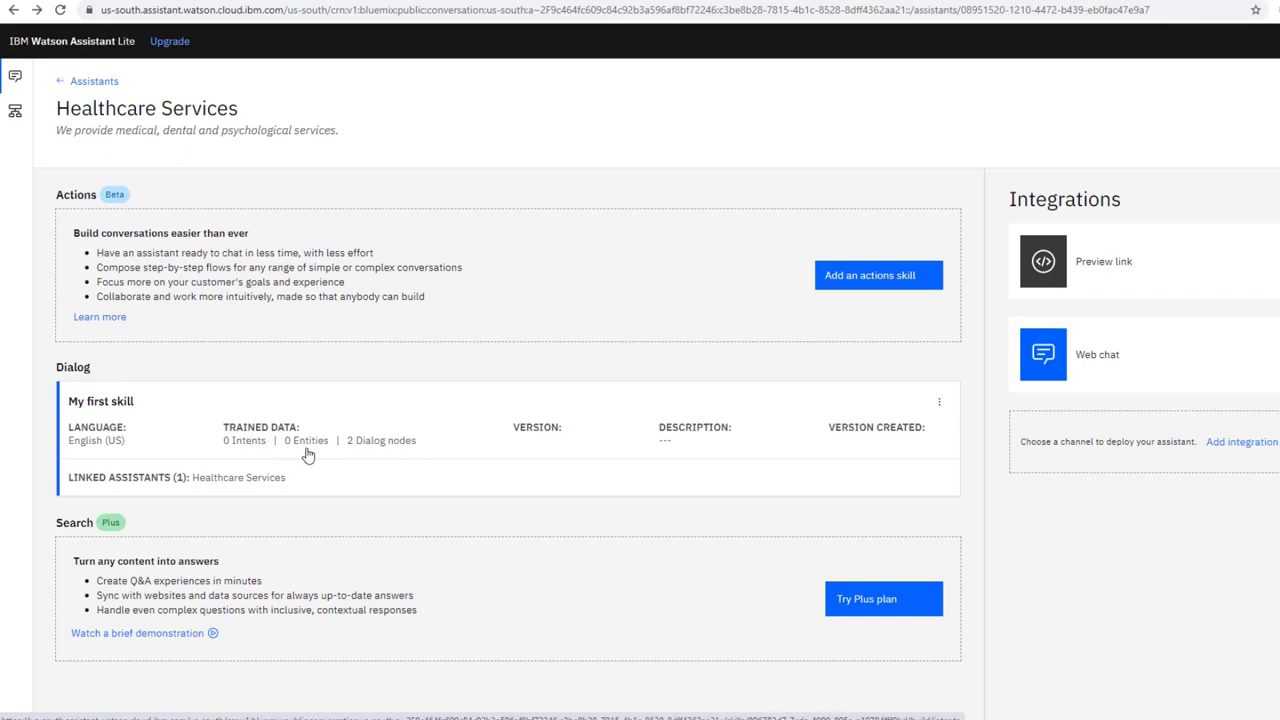
{"action": "left_click", "coordinate": [397, 436]}
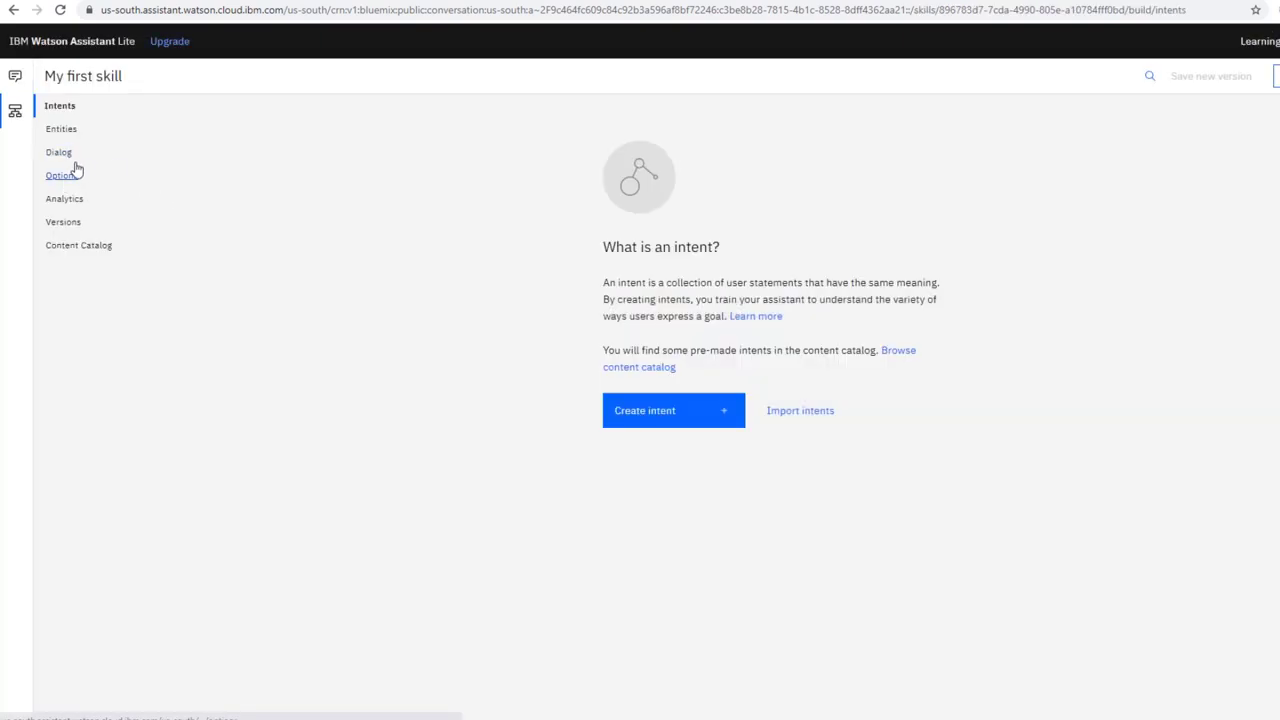
Examine the conditions and responses of the Welcome and Anything else nodes in the skill's dialog
{"action": "left_click", "coordinate": [69, 157]}
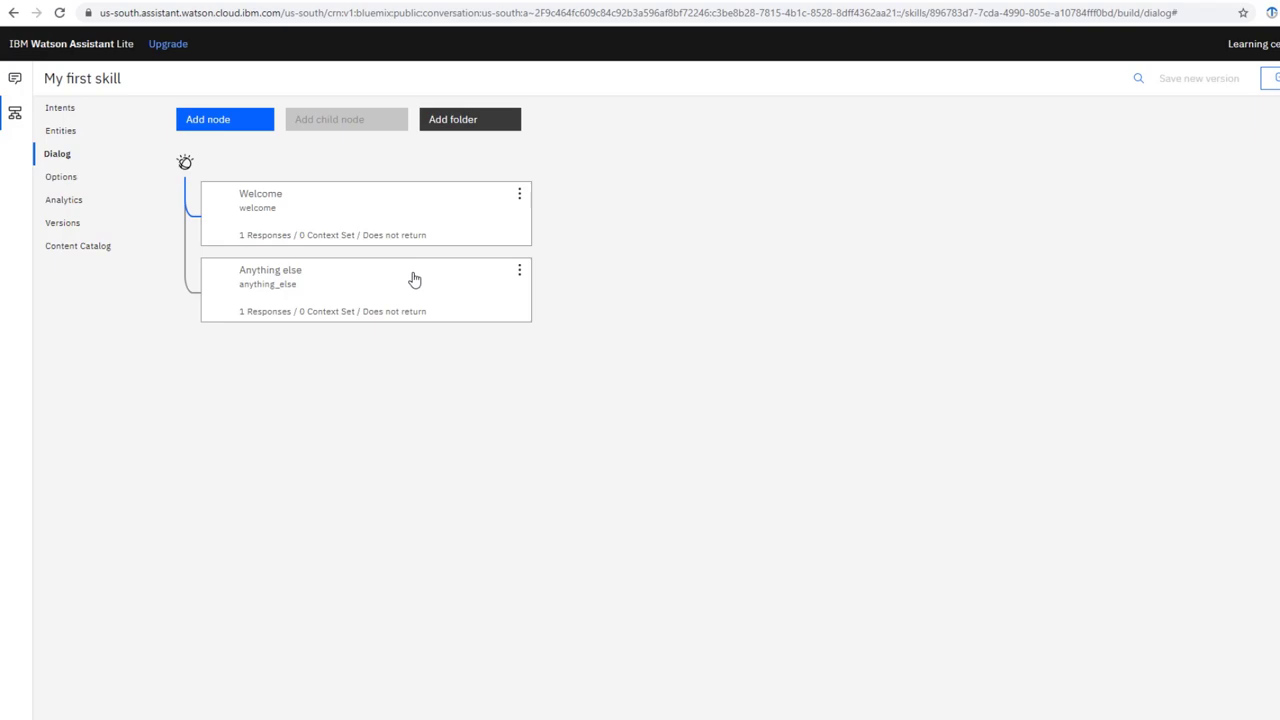
{"action": "left_click", "coordinate": [345, 222]}
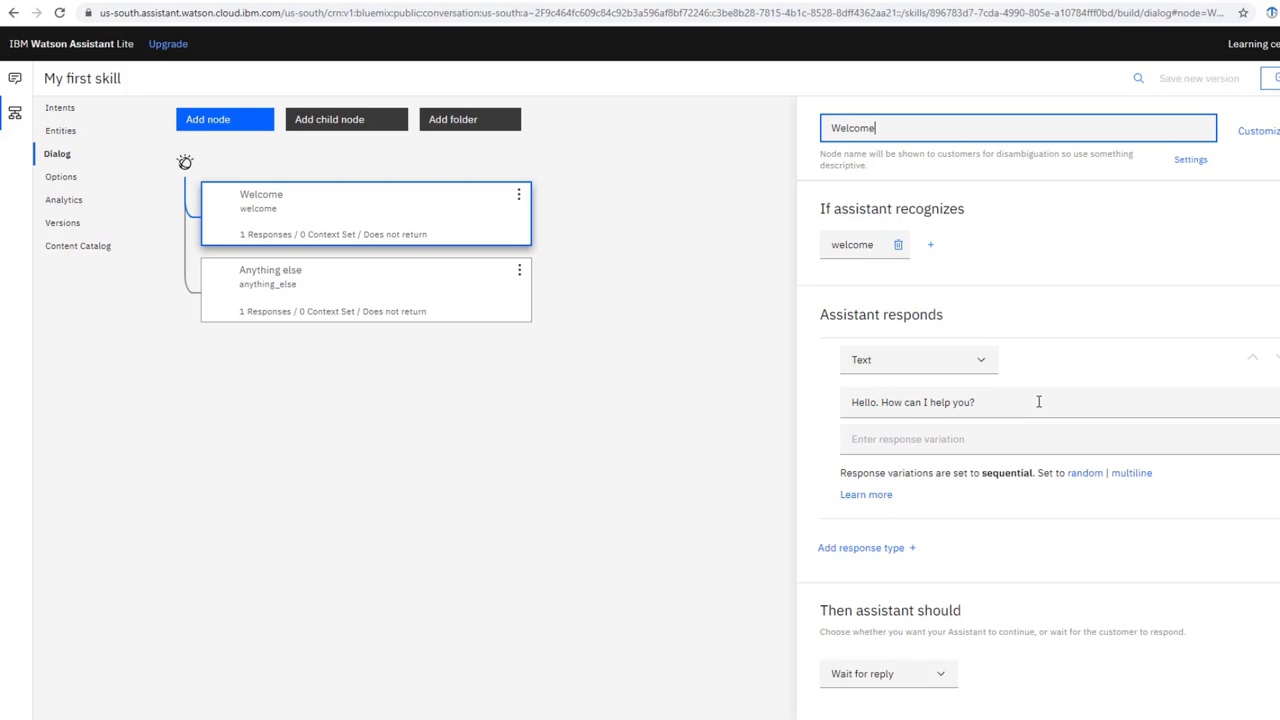
{"action": "left_click", "coordinate": [1090, 433]}
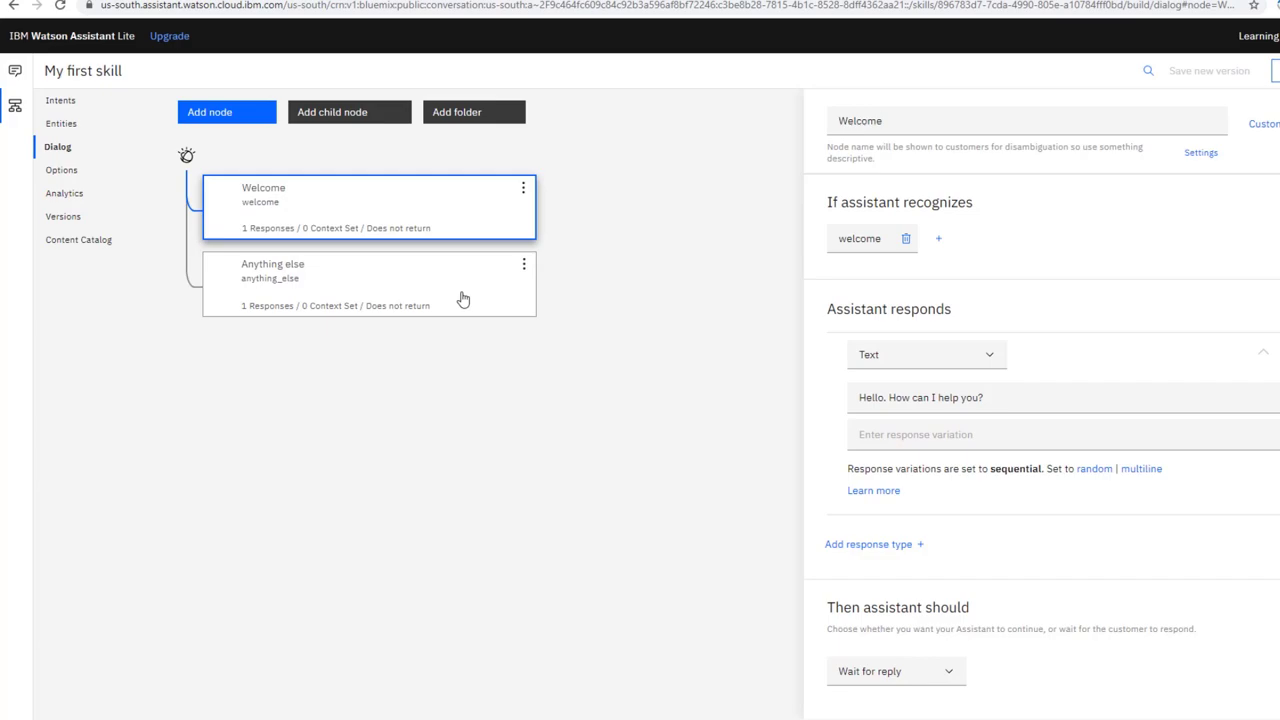
{"action": "left_click", "coordinate": [463, 299]}
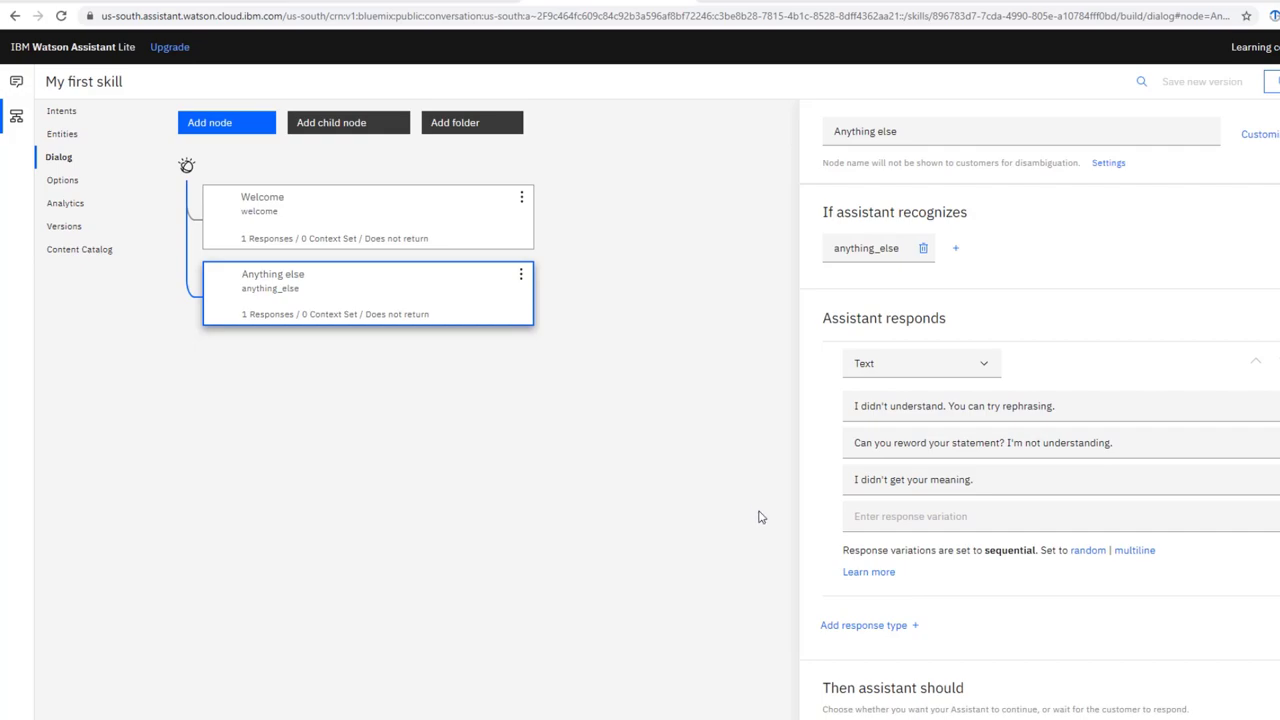
Create an intent named #book_appointment in My first skill
{"action": "left_click", "coordinate": [53, 120]}
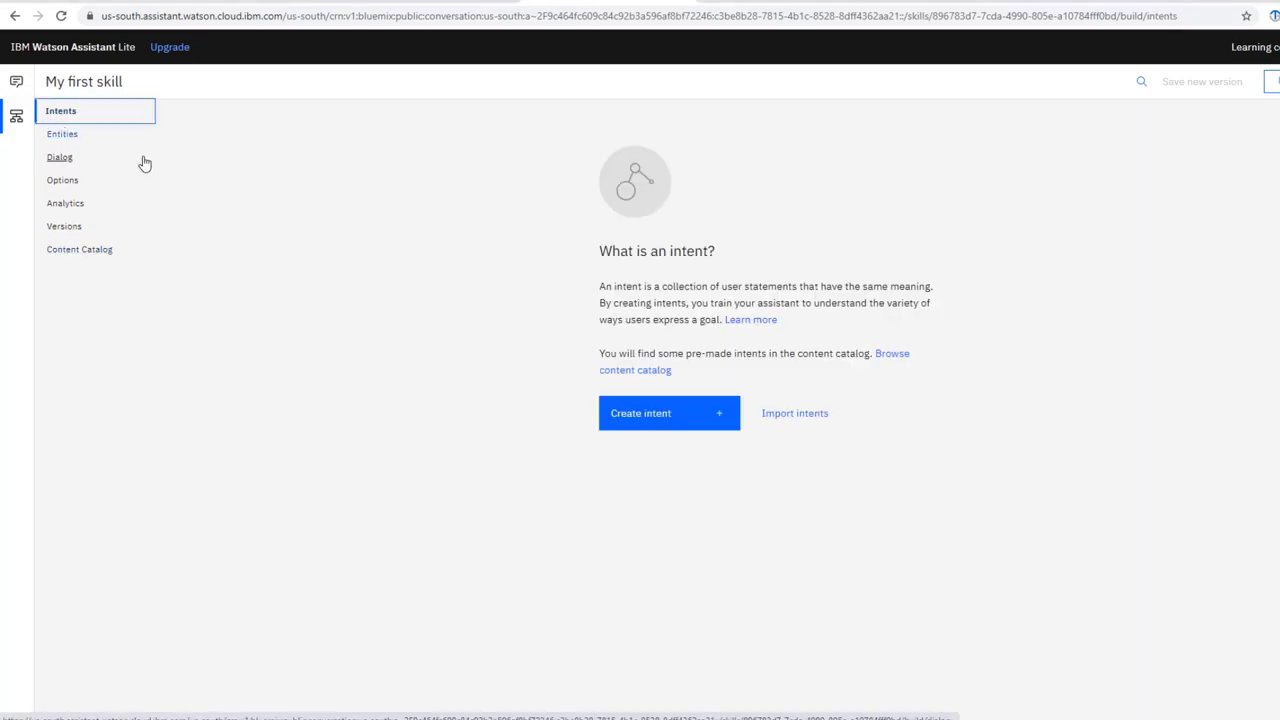
{"action": "left_click", "coordinate": [660, 424]}
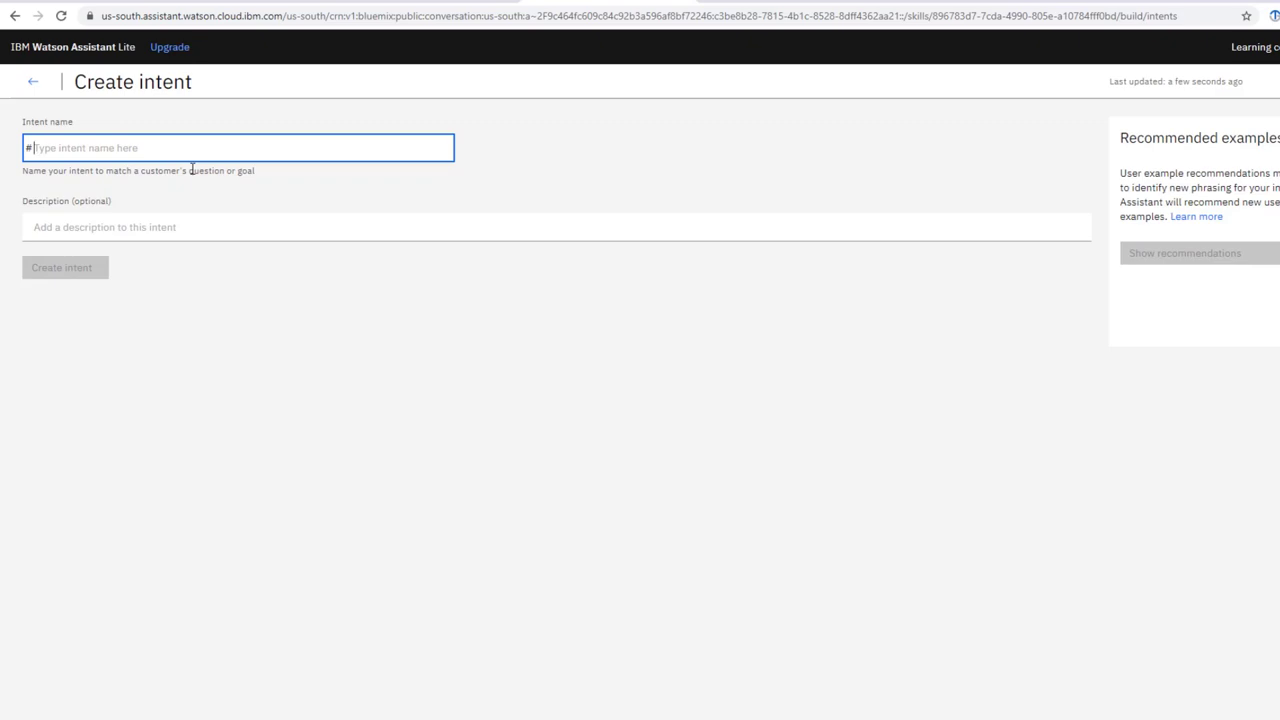
{"action": "type", "text": "book_appointment"}
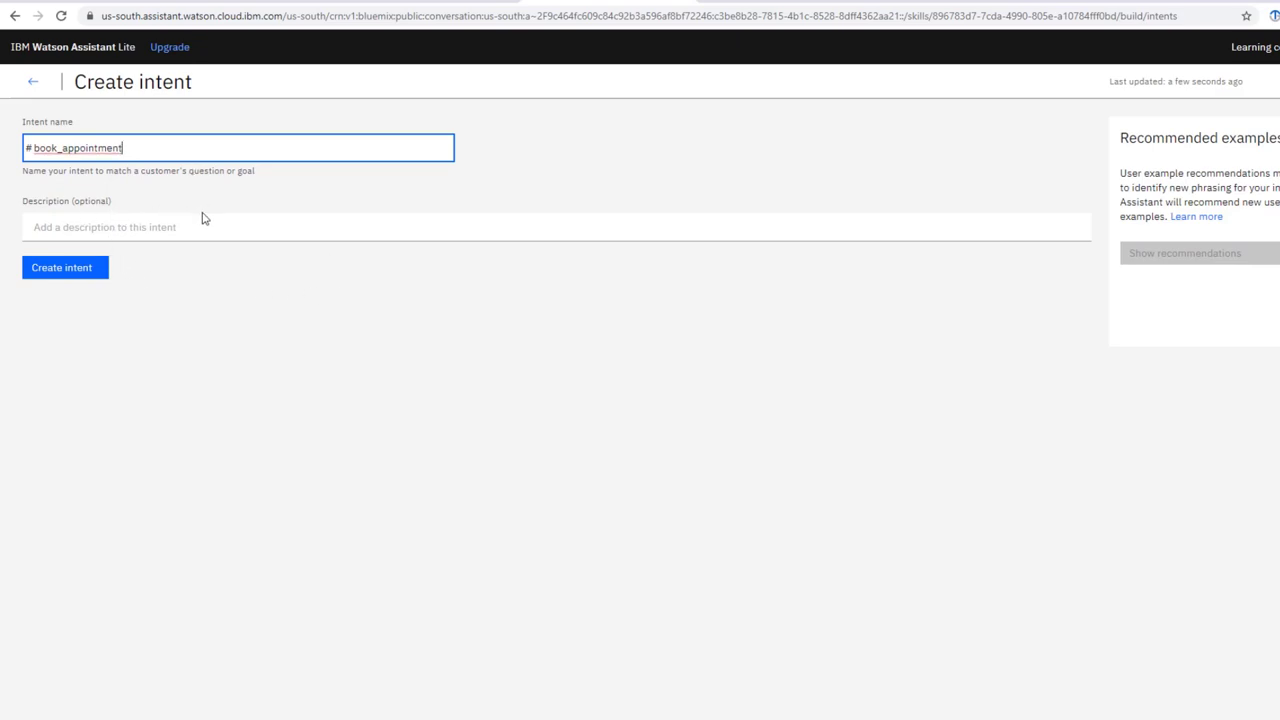
{"action": "left_click", "coordinate": [76, 273]}
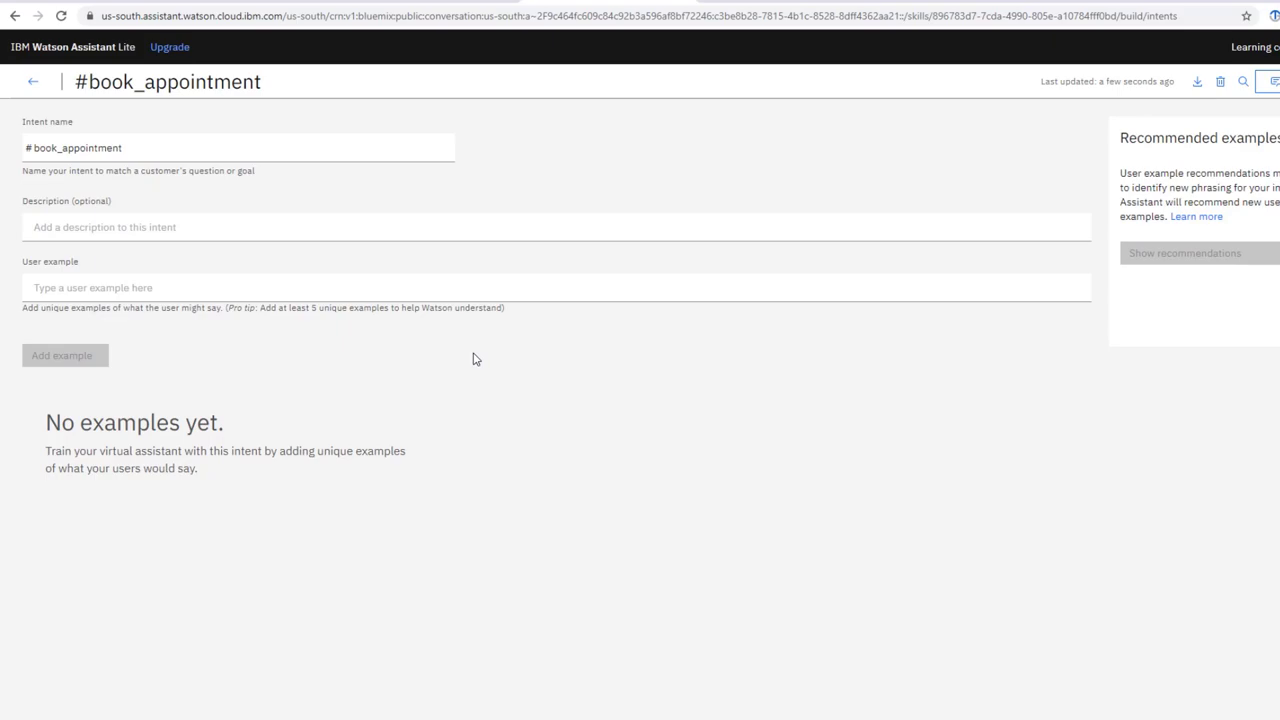
Add the user example "I want to book an appointment" to the #book_appointment intent
{"action": "left_click", "coordinate": [154, 289]}
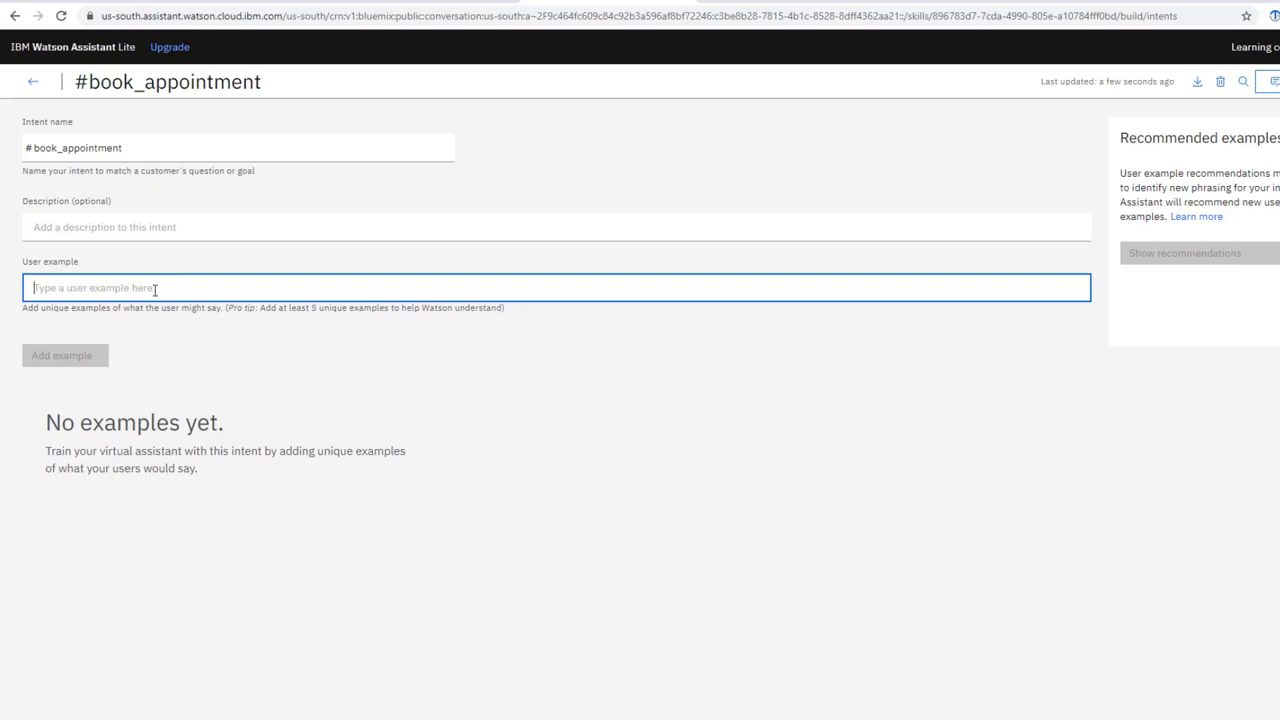
{"action": "type", "text": "I want to book"}
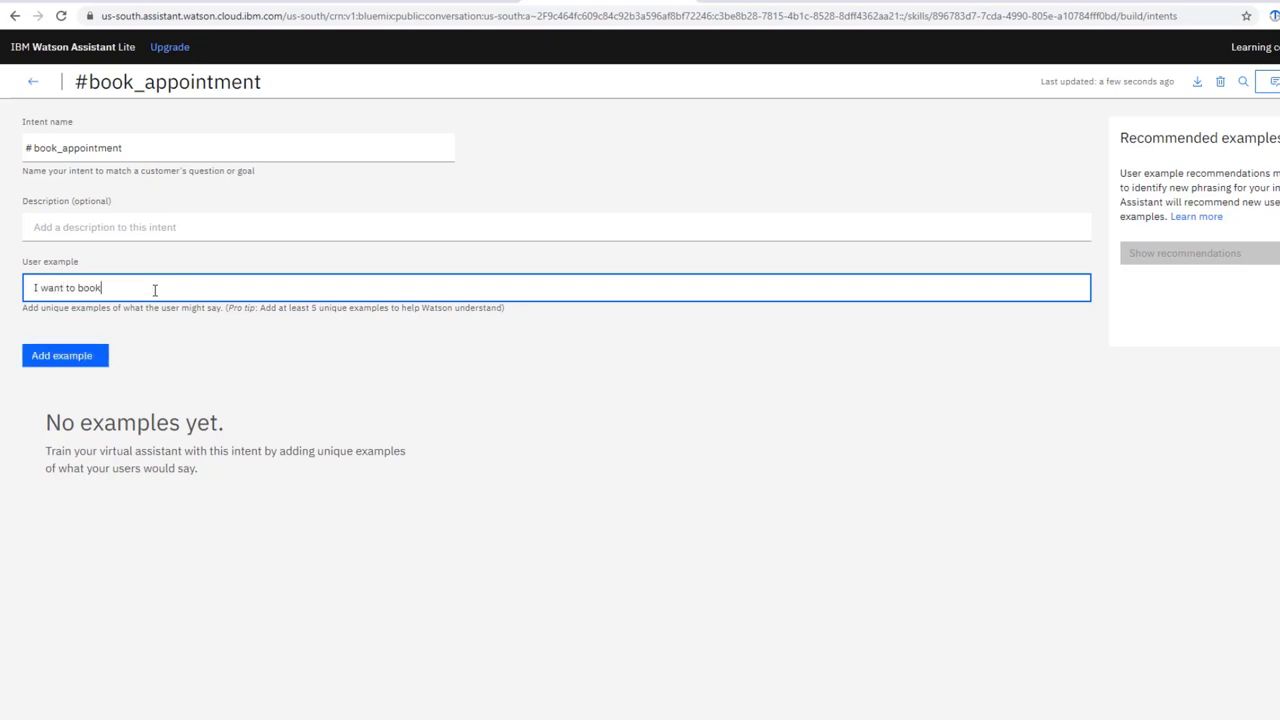
{"action": "type", "text": " an appointment"}
{"action": "left_click", "coordinate": [90, 358]}
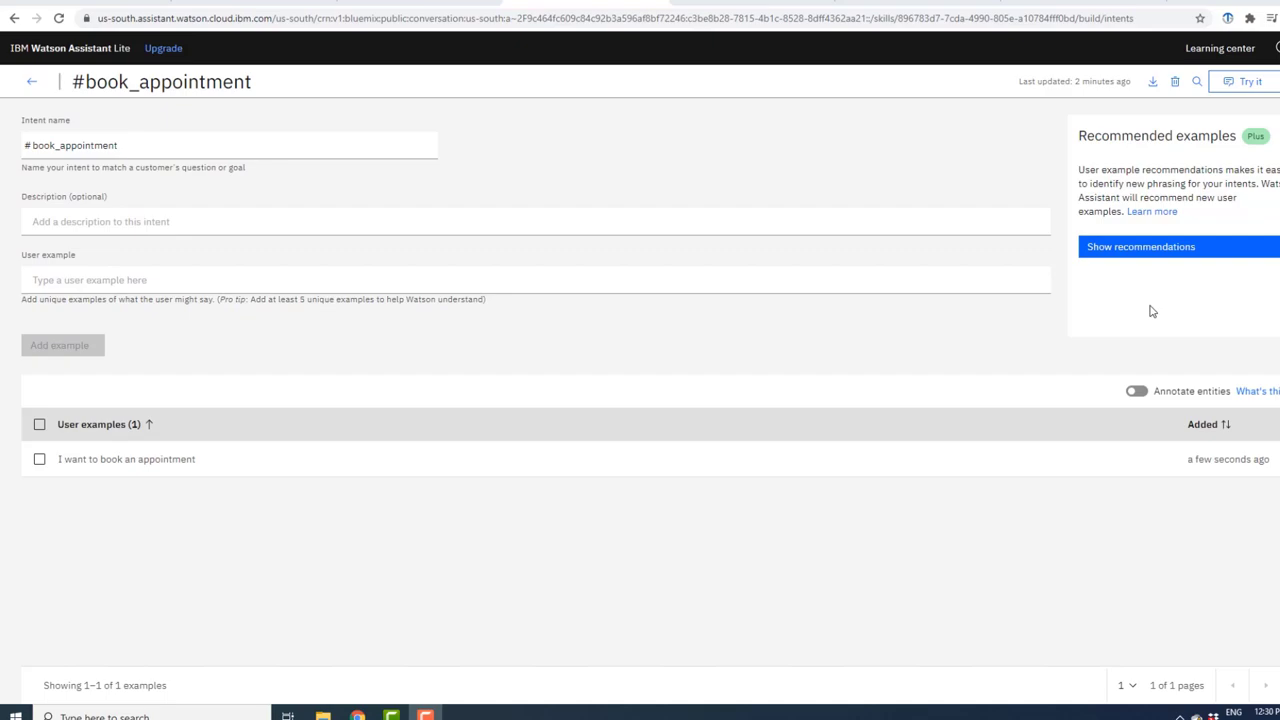
Add the user example "I want to make an appointment" to the #book_appointment intent
{"action": "left_click", "coordinate": [102, 283]}
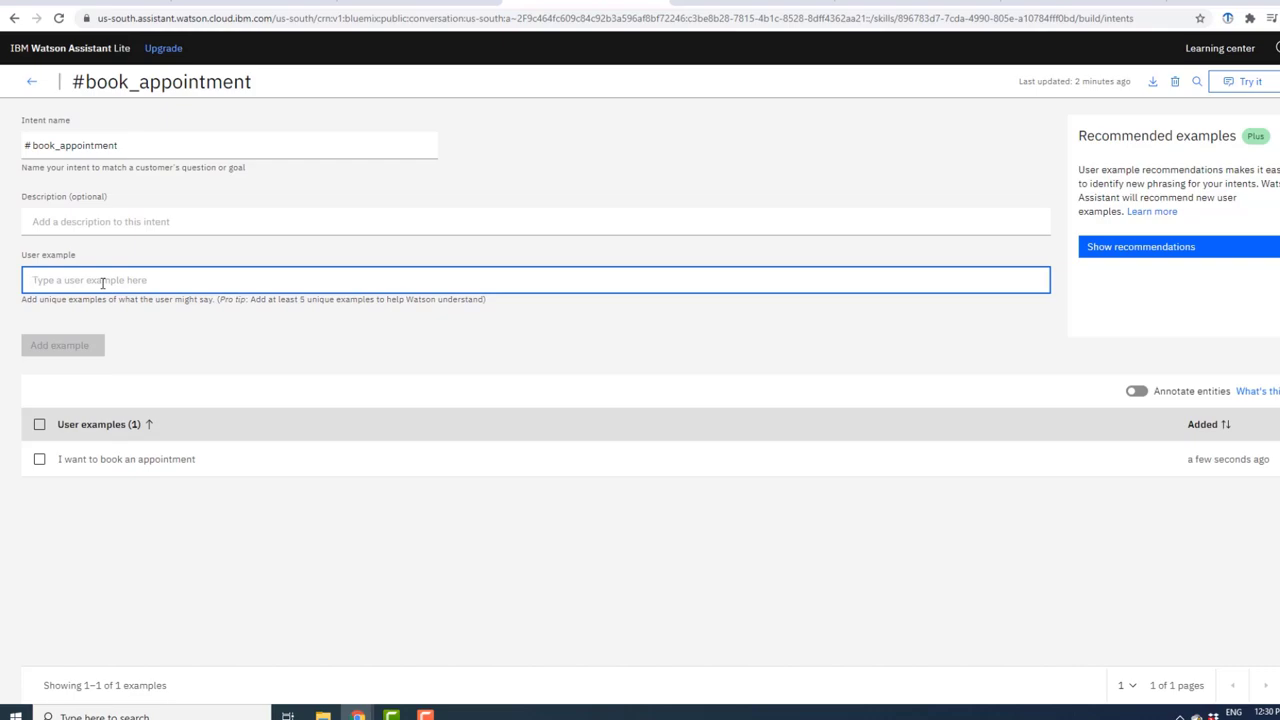
{"action": "type", "text": "I want to make an a"}
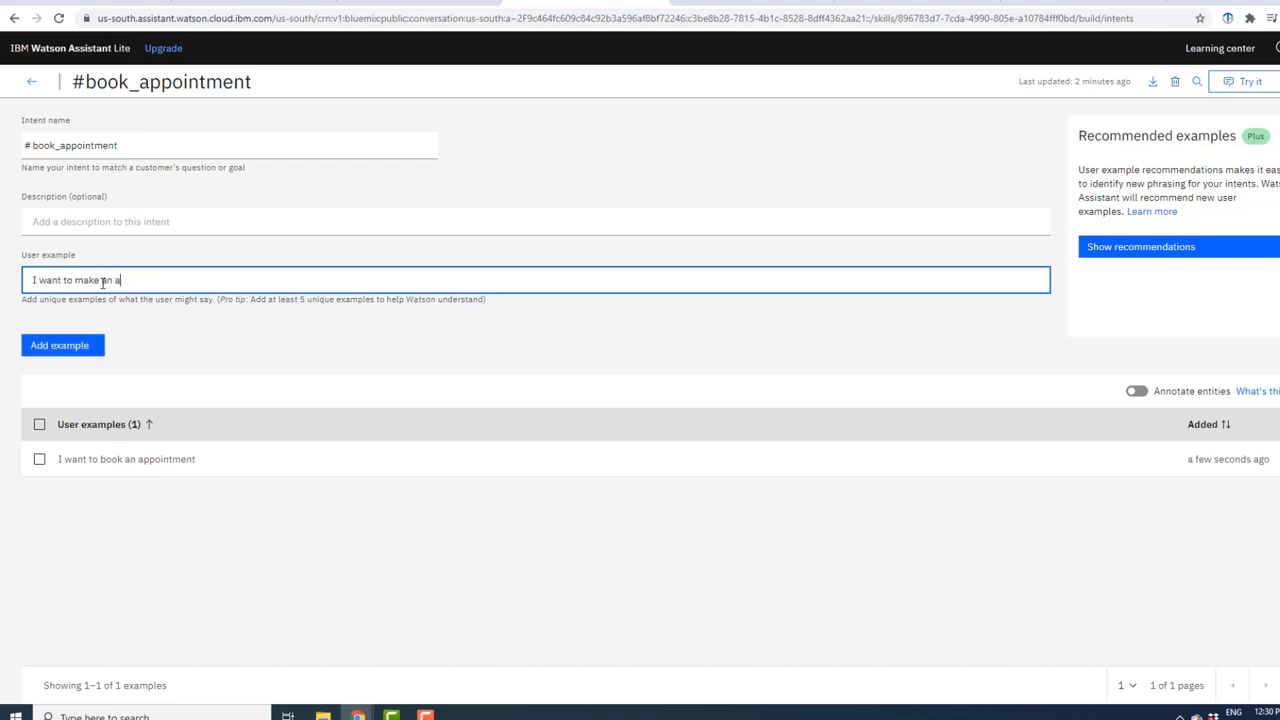
{"action": "type", "text": "ppointment"}
{"action": "left_click", "coordinate": [97, 354]}
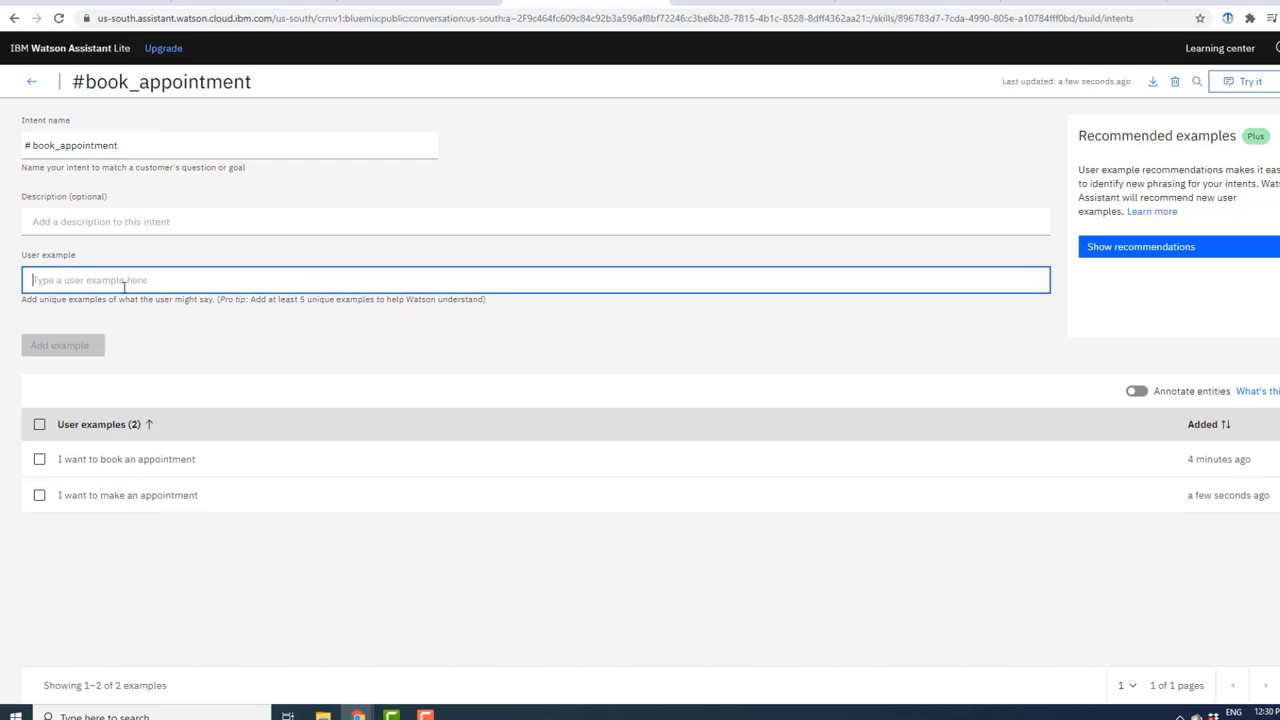
Add the user examples "I need an appointment" and "I need a appointment" to the #book_appointment intent
{"action": "type", "text": "I"}
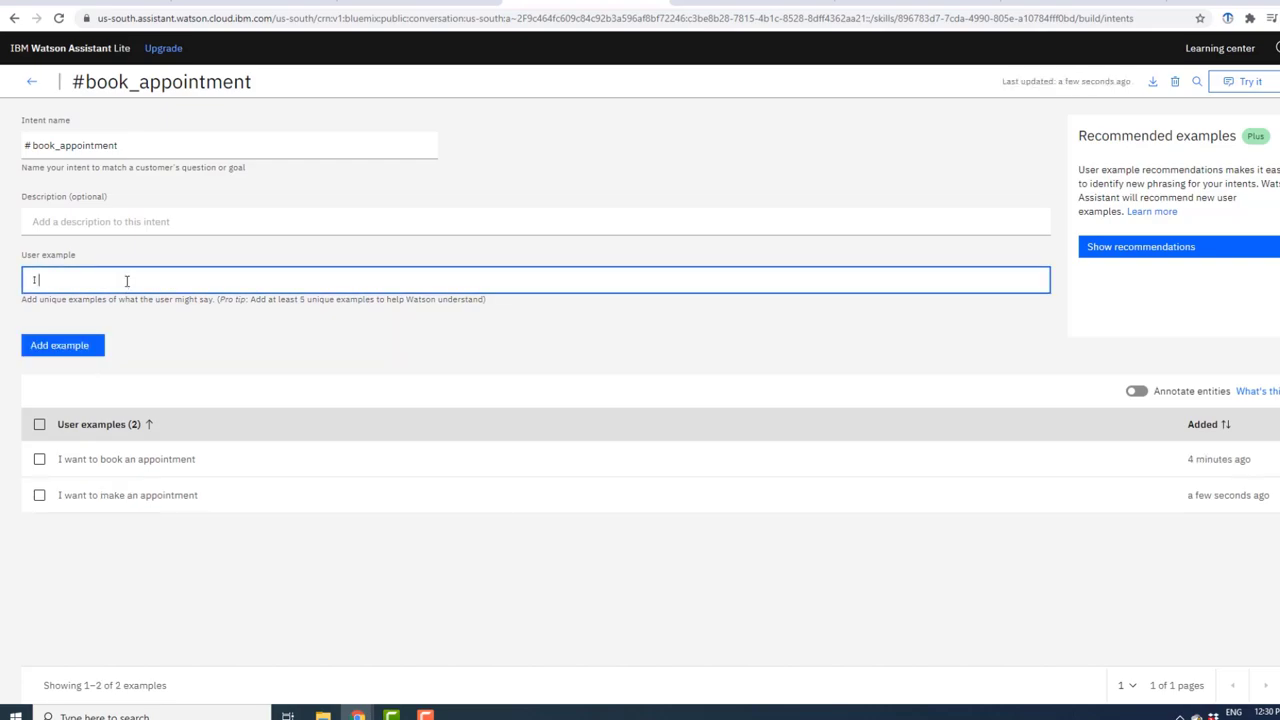
{"action": "type", "text": " need an appointment"}
{"action": "left_click", "coordinate": [90, 352]}
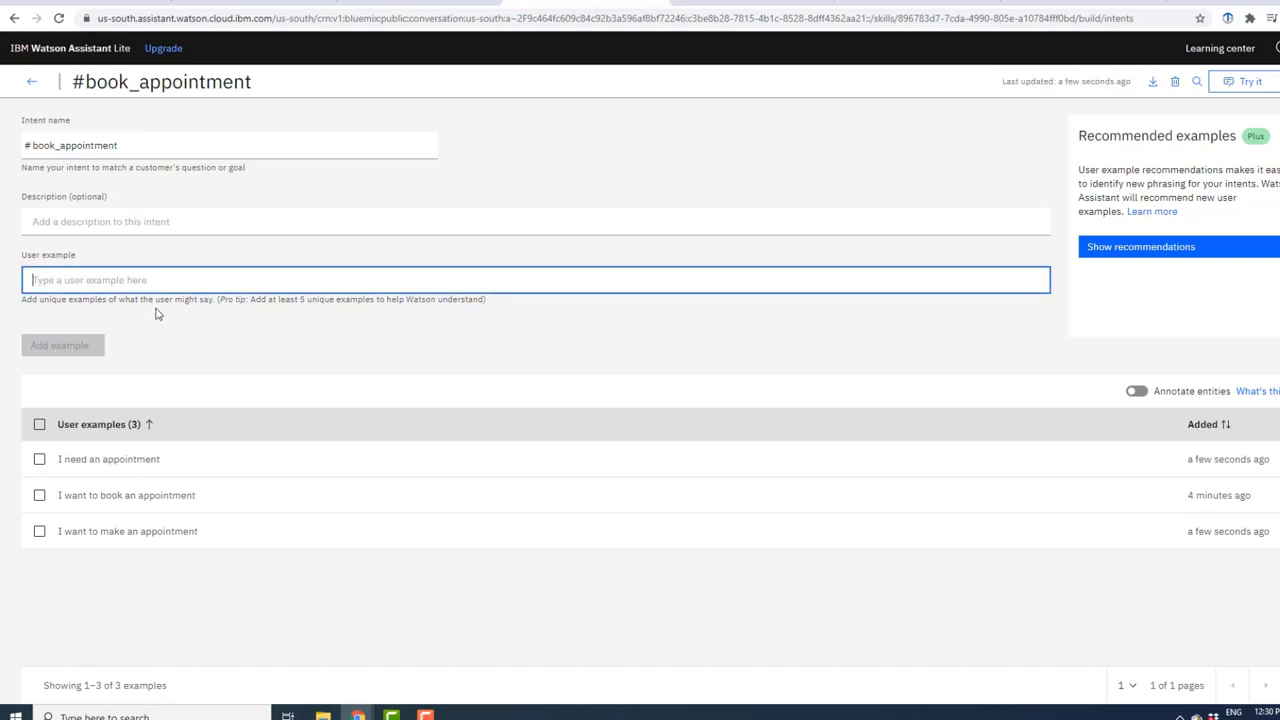
{"action": "type", "text": "I n"}
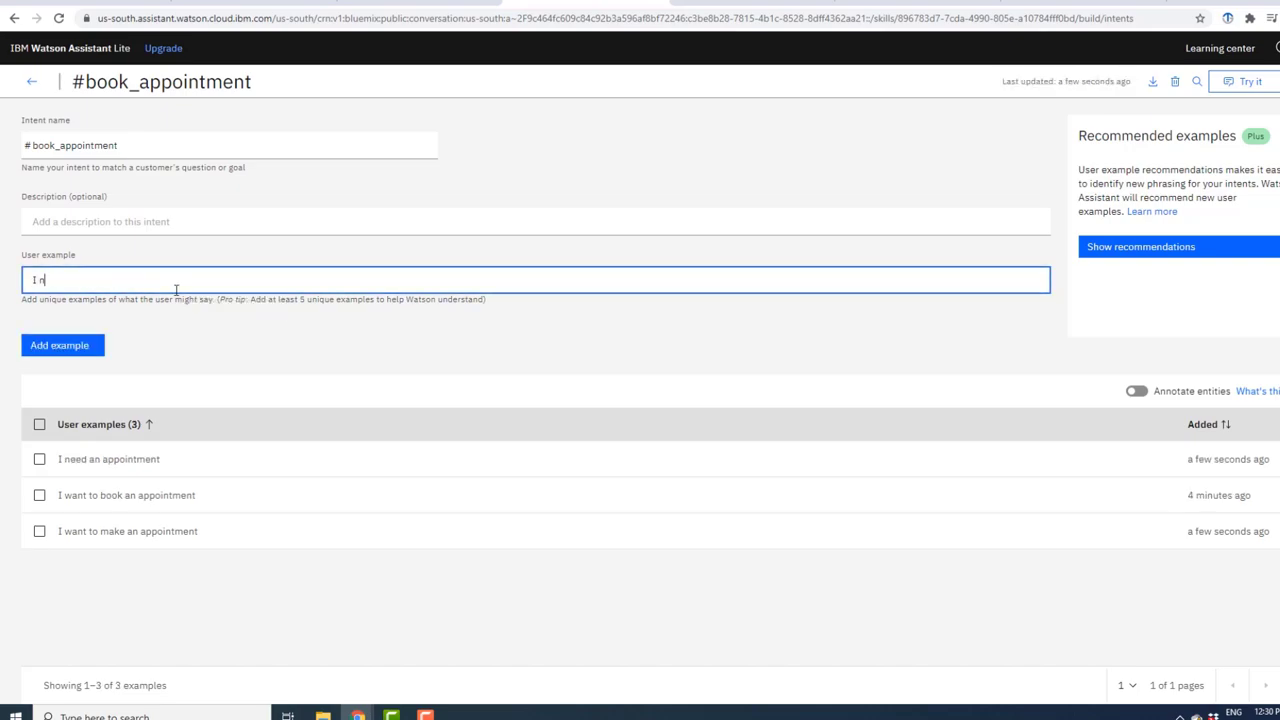
{"action": "type", "text": "eed a appointment"}
{"action": "left_click", "coordinate": [70, 352]}
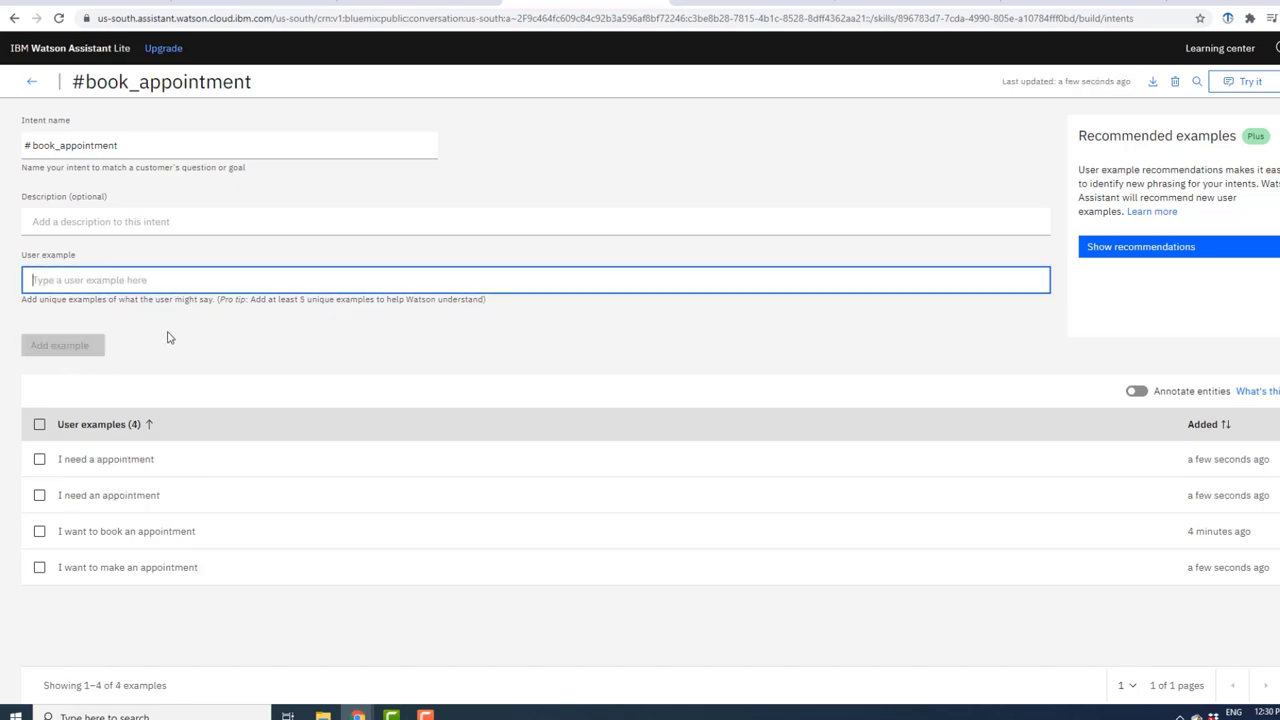
{"action": "left_click", "coordinate": [1064, 609]}
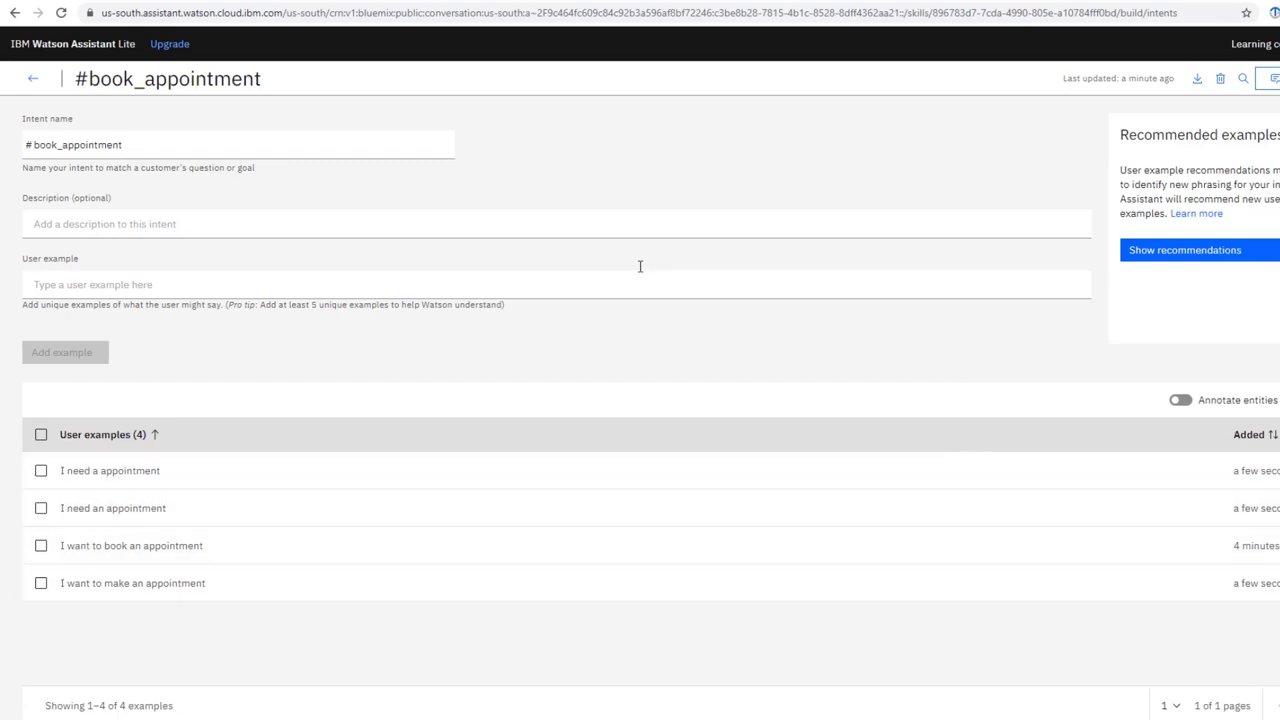
Add a dialog node between Welcome and Anything else in My first skill, with #book_appointment as its recognition condition
{"action": "left_click", "coordinate": [32, 82]}
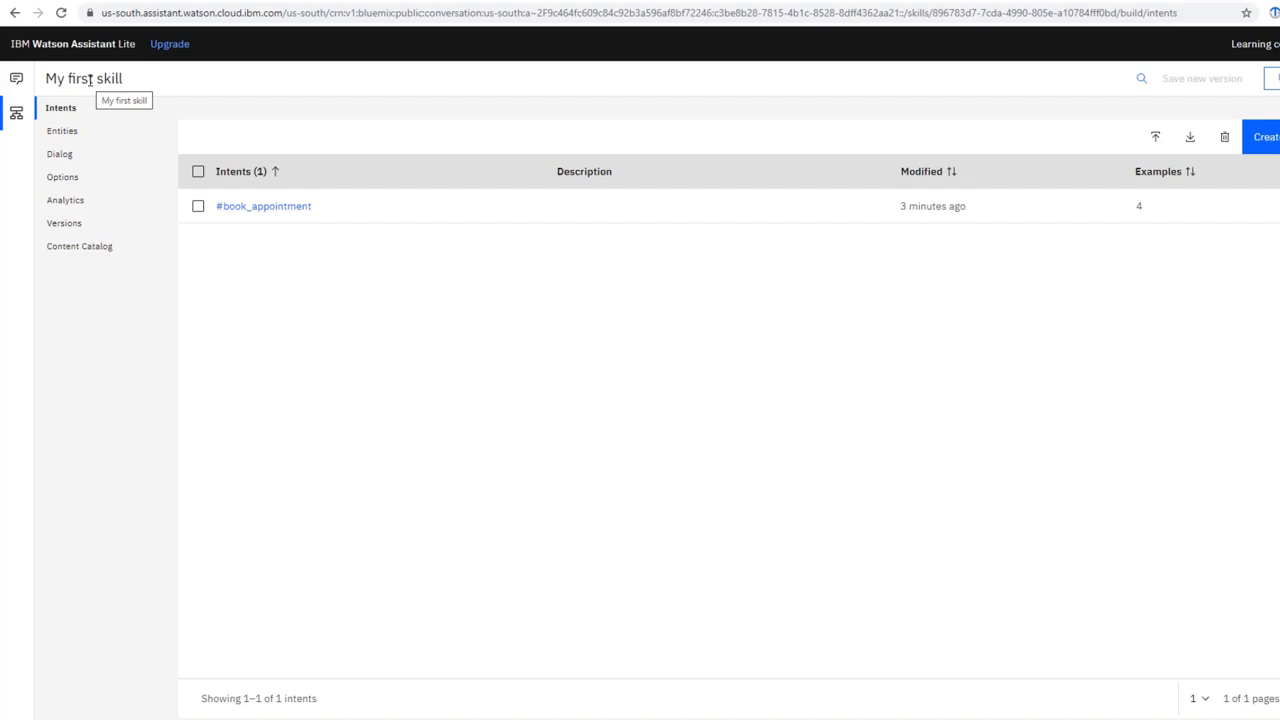
{"action": "left_click", "coordinate": [66, 158]}
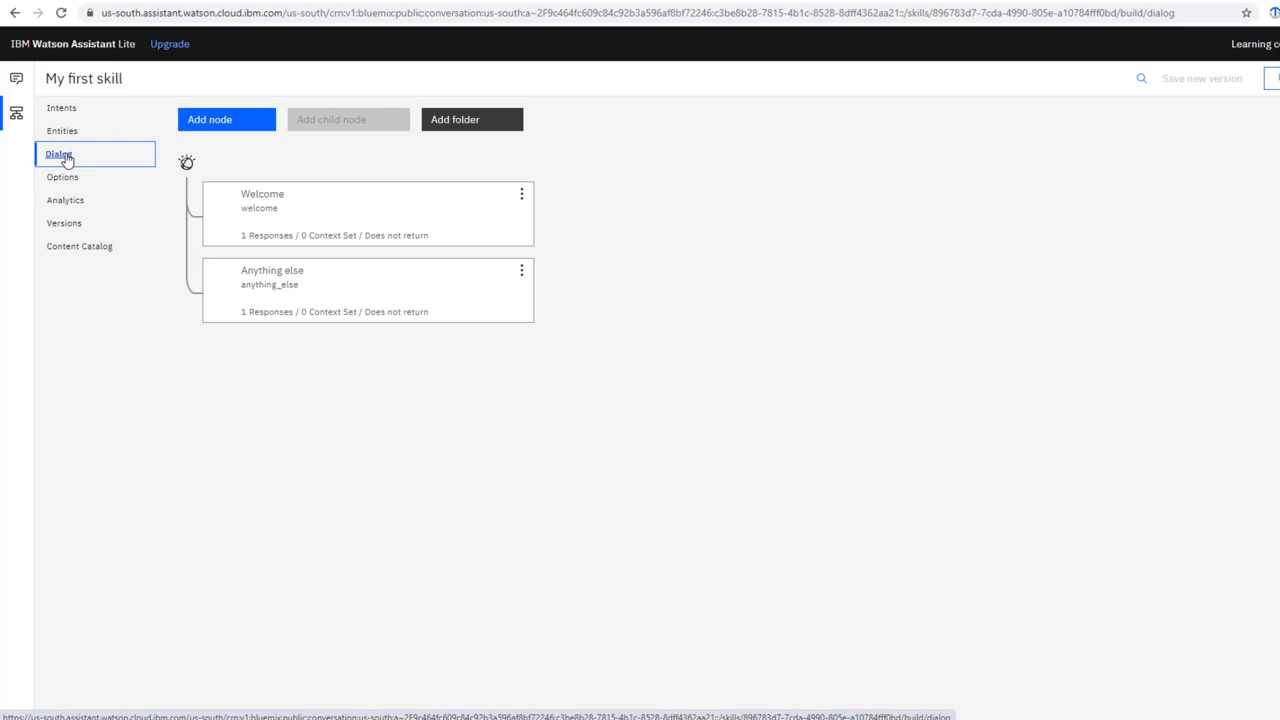
{"action": "left_click", "coordinate": [243, 128]}
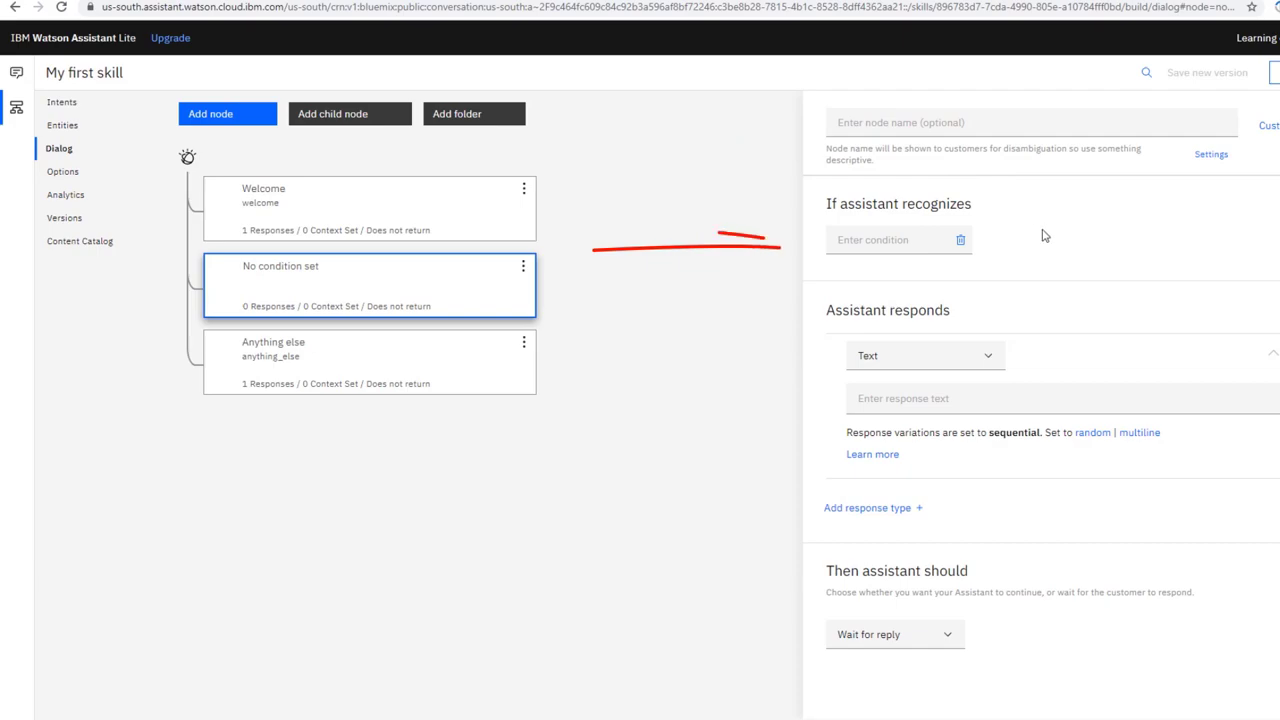
{"action": "left_click", "coordinate": [862, 241]}
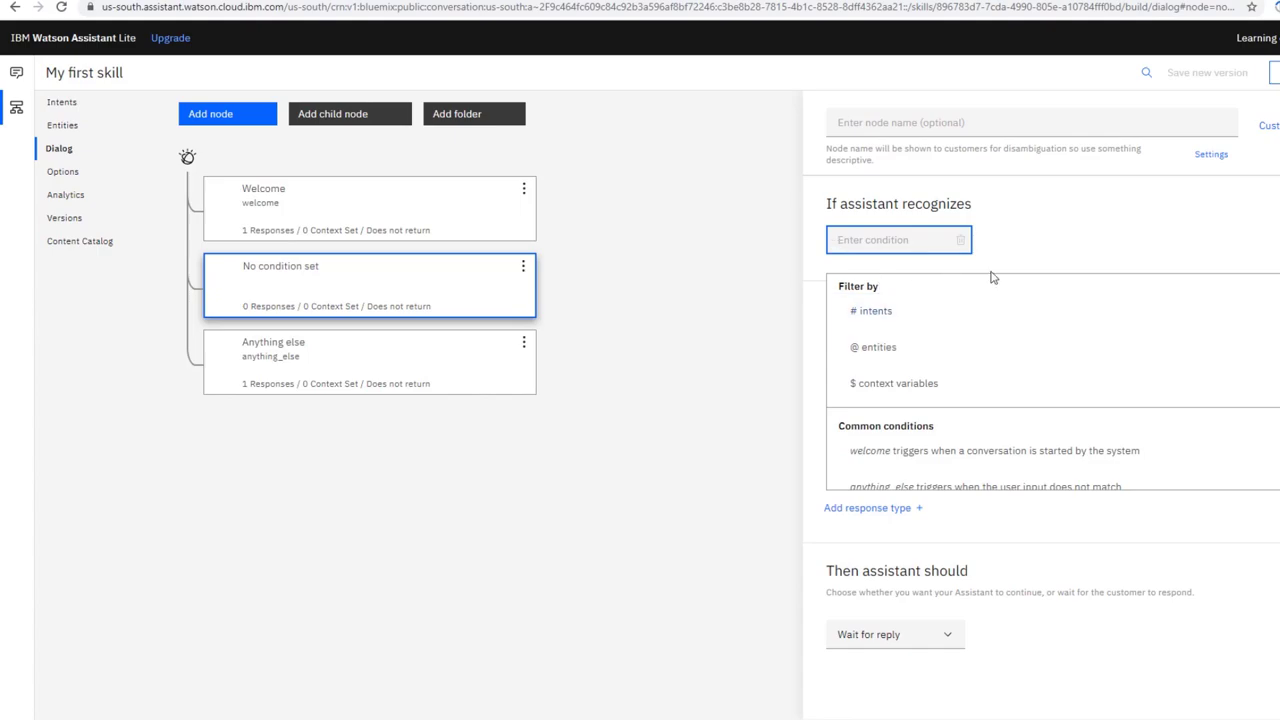
{"action": "left_click", "coordinate": [905, 312]}
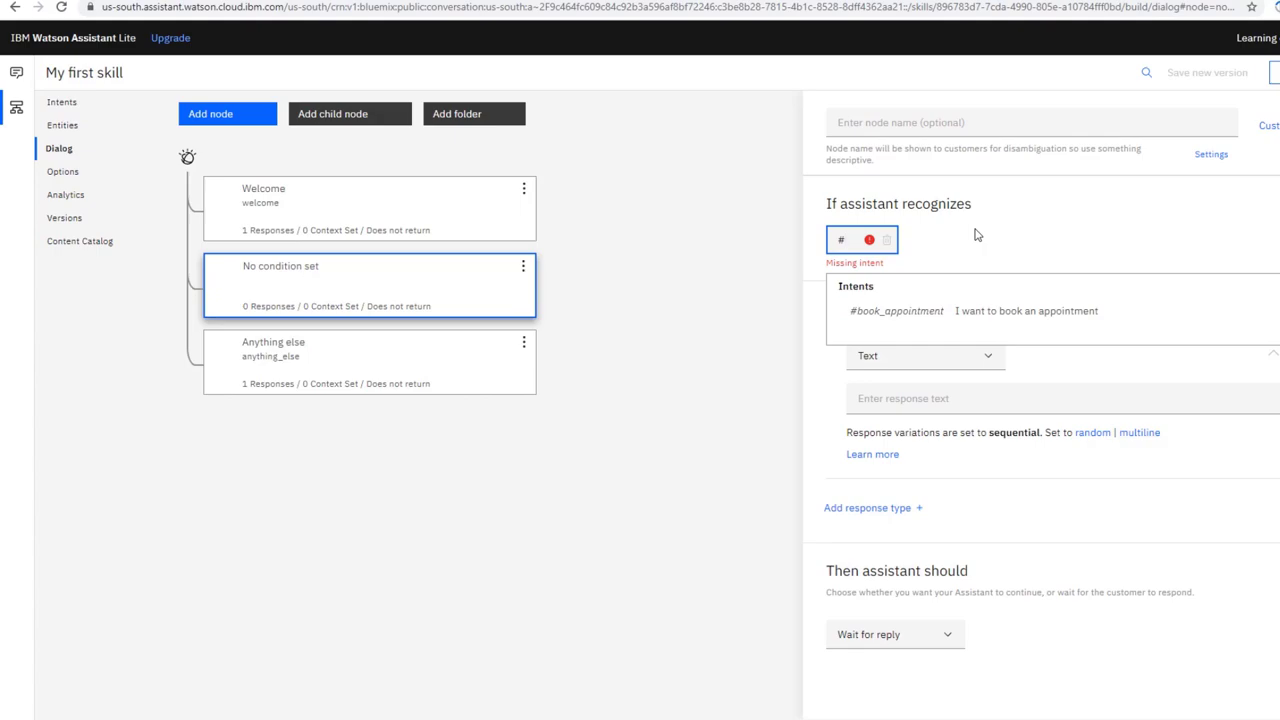
{"action": "left_click", "coordinate": [897, 313]}
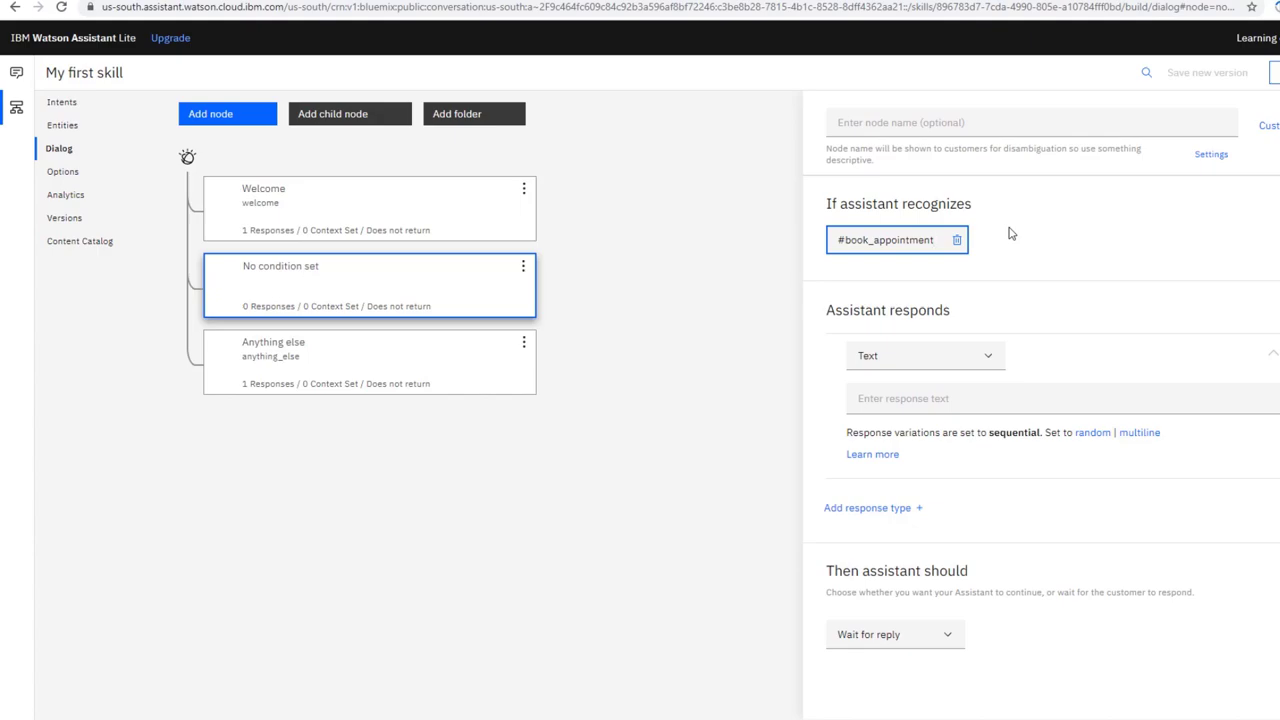
{"action": "left_click", "coordinate": [1040, 254]}
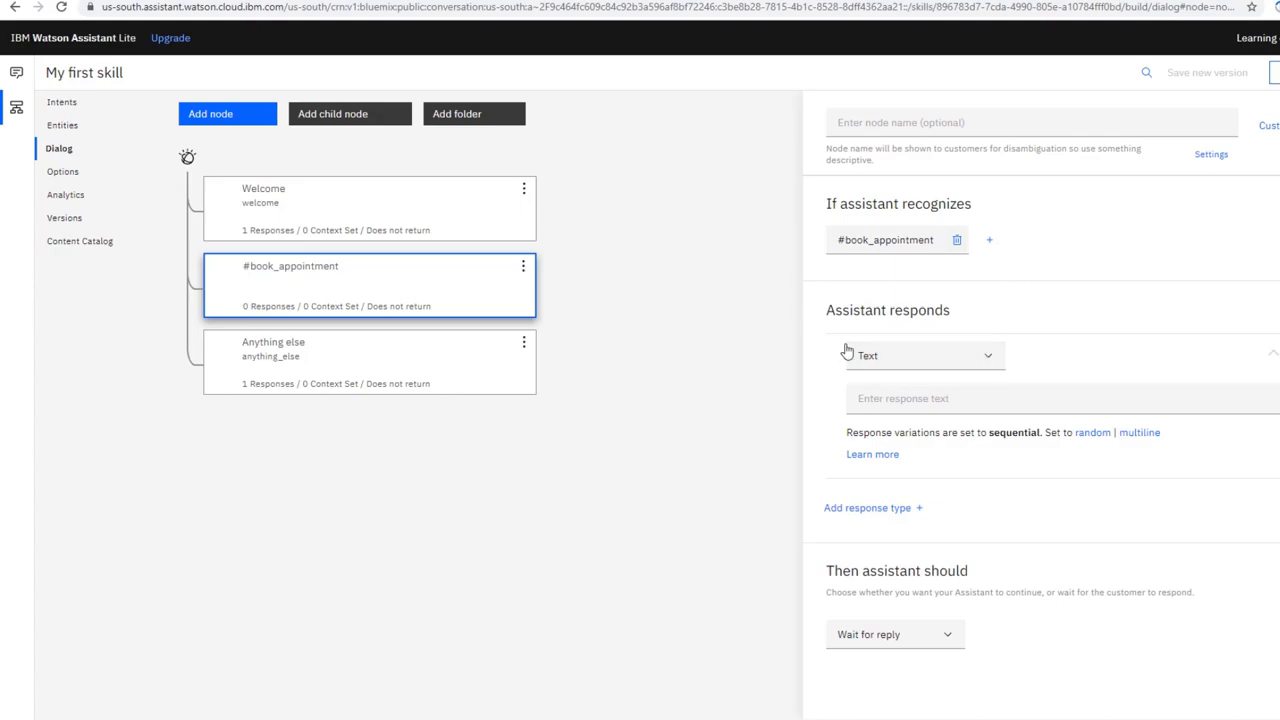
Give the #book_appointment node the text response "Sure thing, what kind of appointment do you need?" and close the node
{"action": "left_click", "coordinate": [1064, 388]}
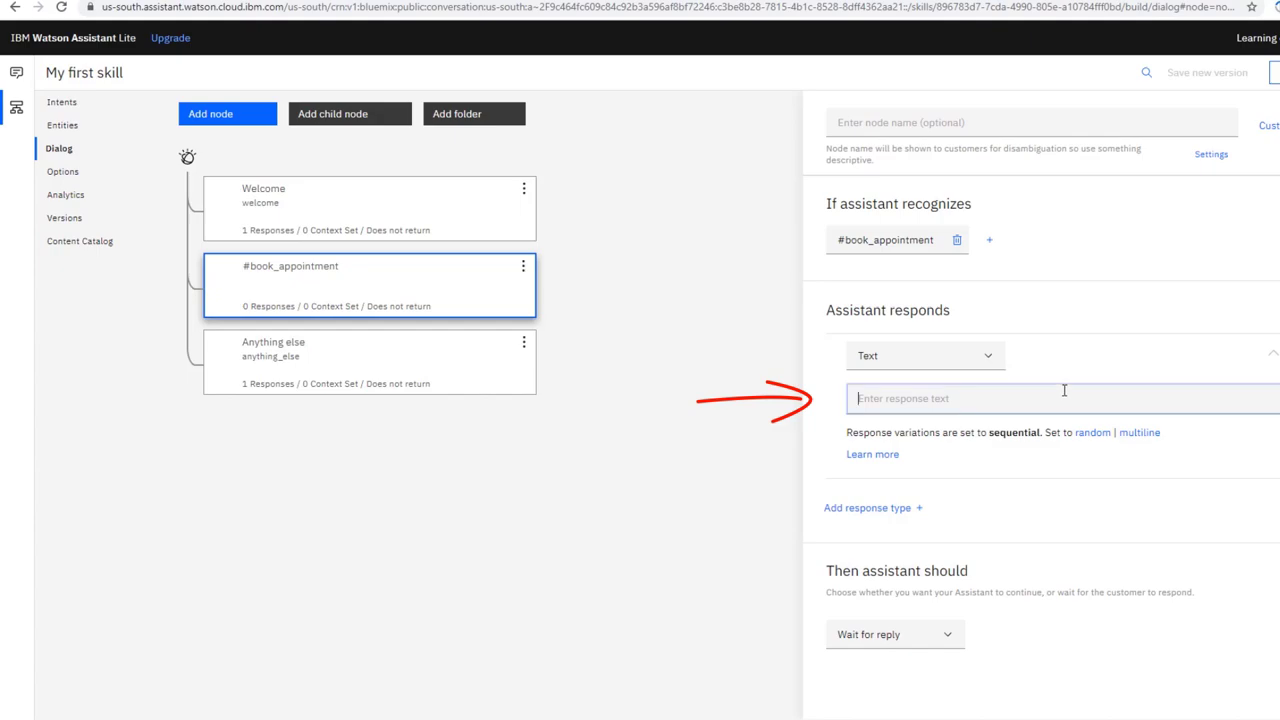
{"action": "type", "text": "Su"}
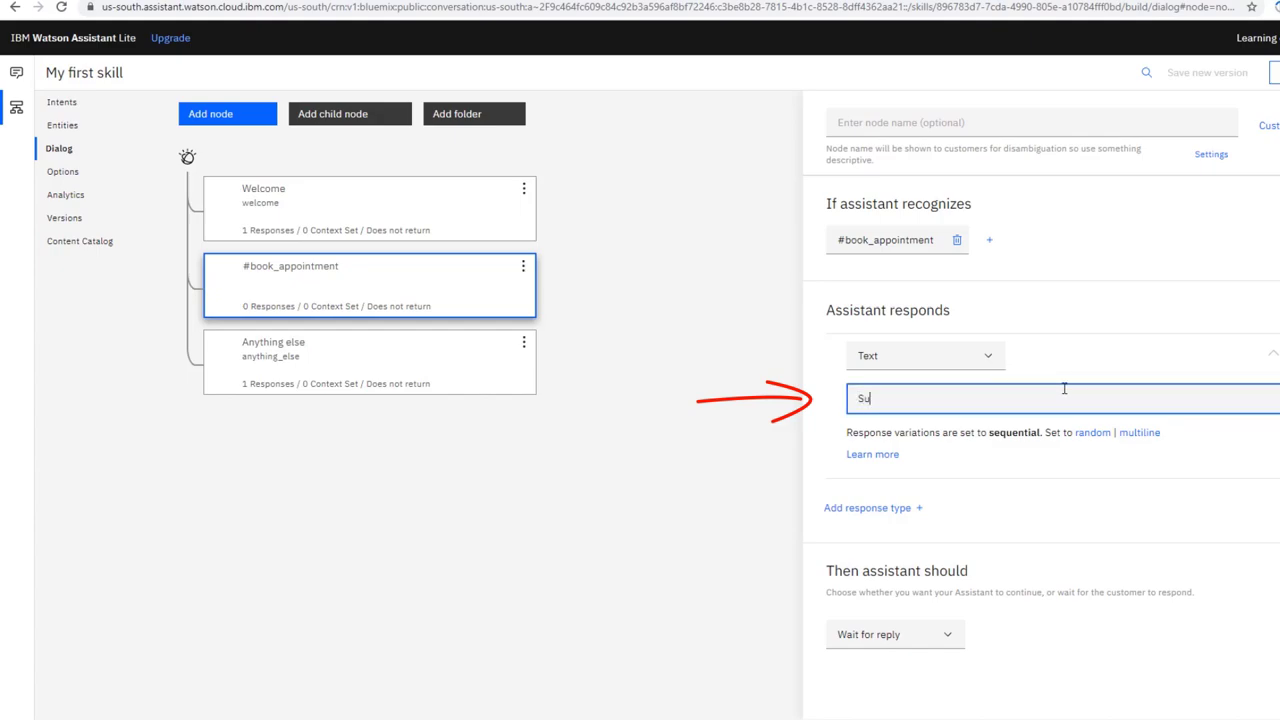
{"action": "type", "text": "re"}
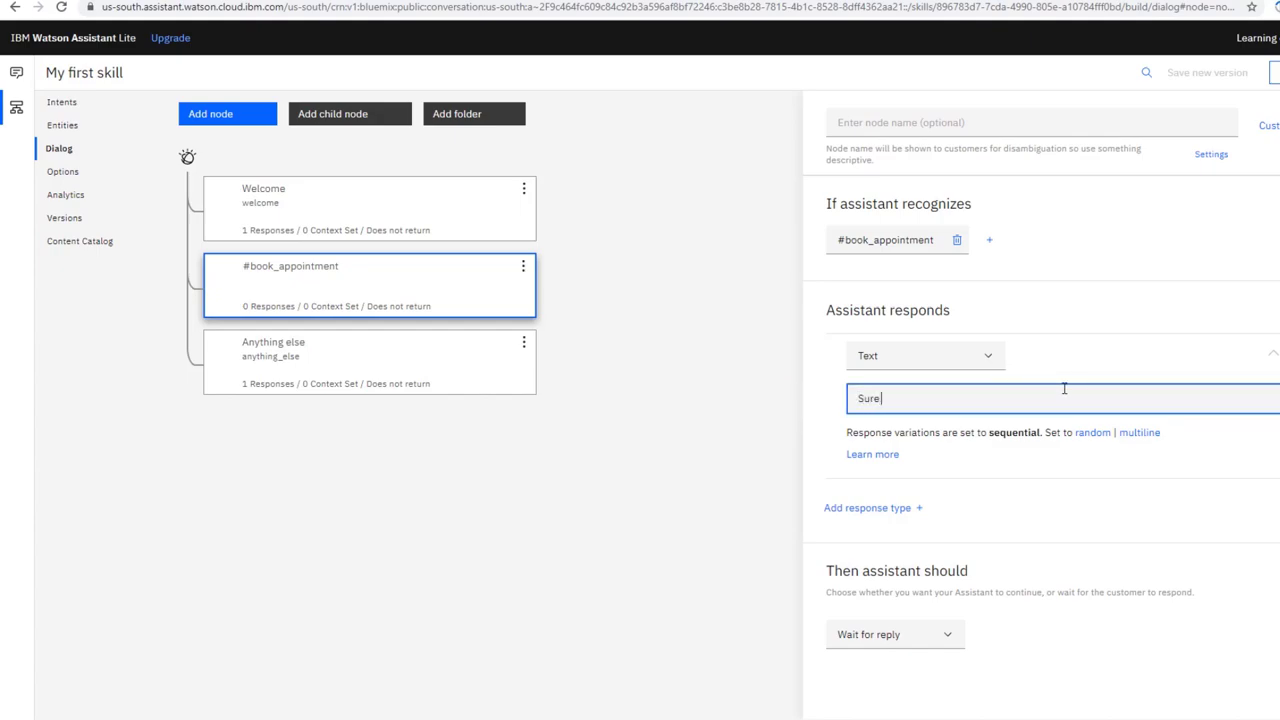
{"action": "type", "text": " thing, what kind of appointment do y"}
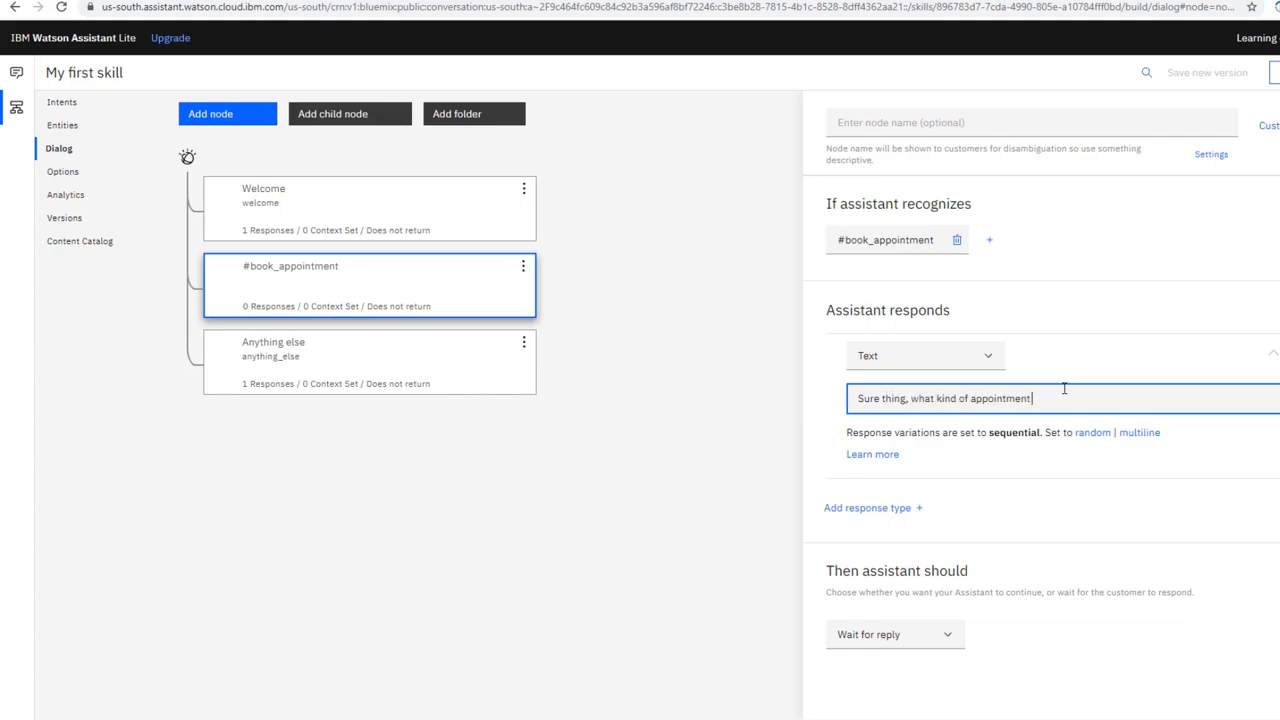
{"action": "type", "text": "ou need?"}
{"action": "left_click", "coordinate": [1274, 72]}
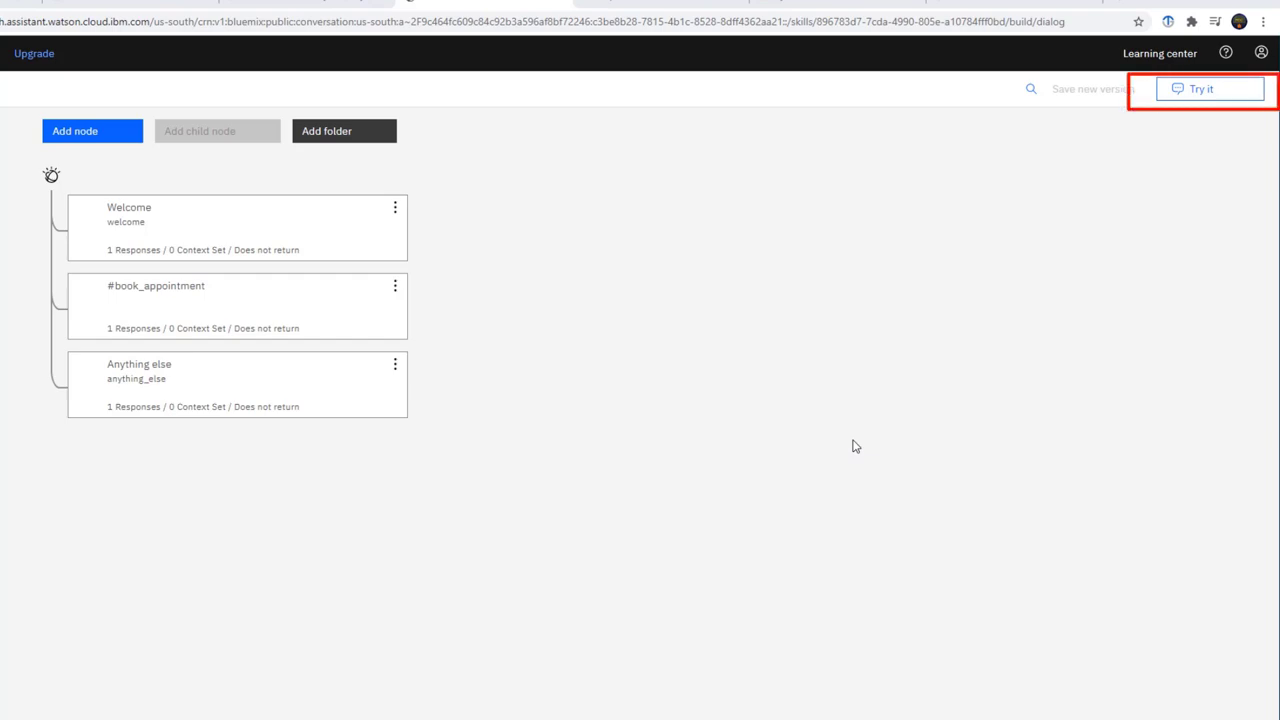
Test the dialog with the message "i want to make an appointment" and inspect the intent choices for that message
{"action": "left_click", "coordinate": [1210, 90]}
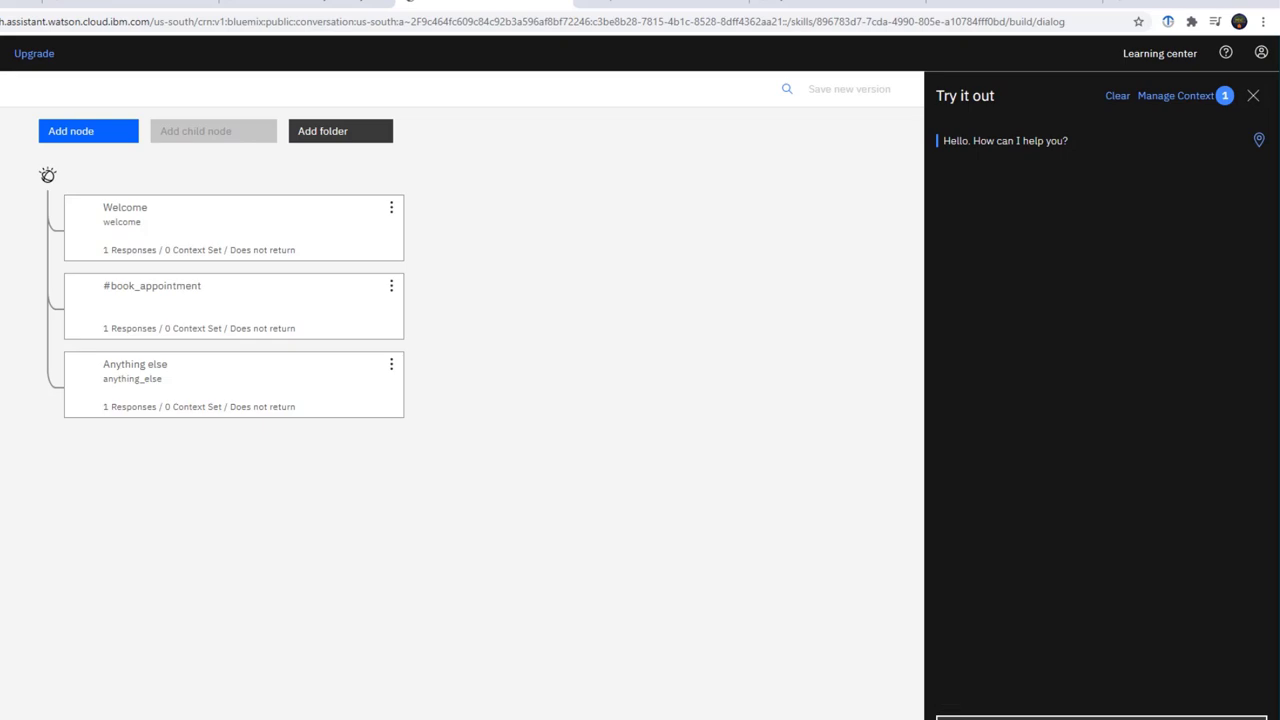
{"action": "key", "text": "Return"}
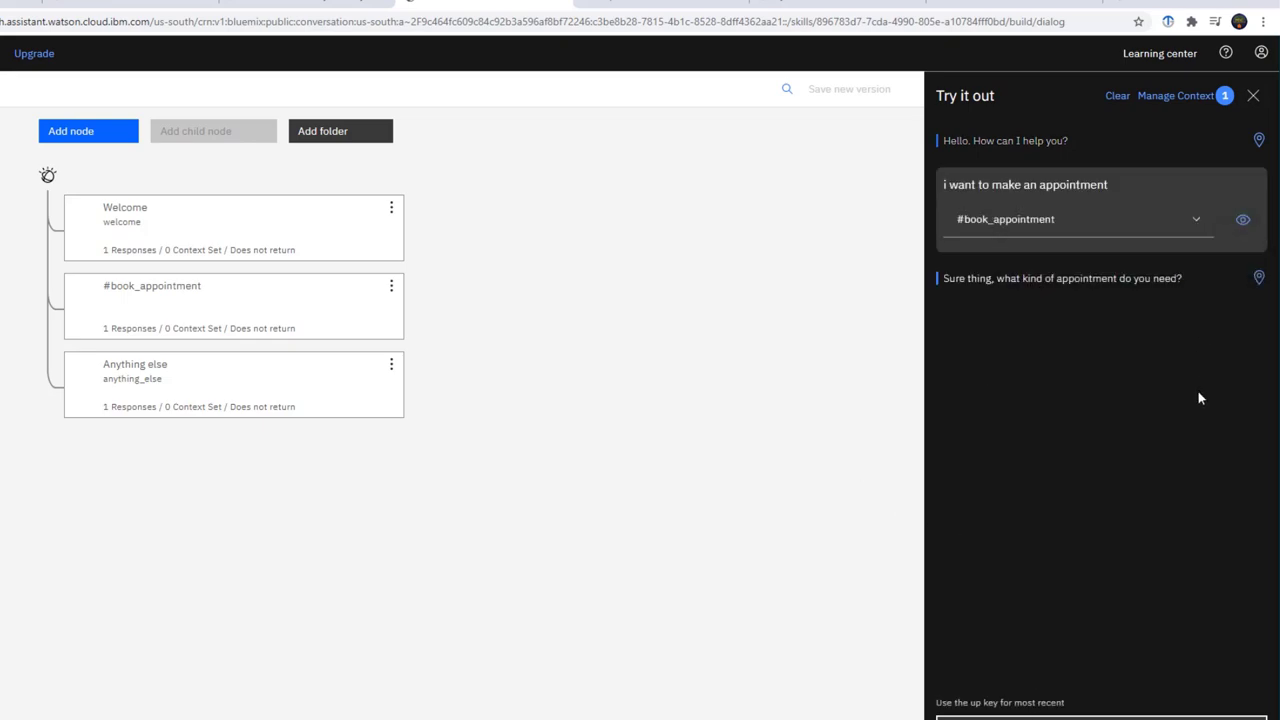
{"action": "mouse_move", "coordinate": [1244, 220]}
{"action": "left_click", "coordinate": [1192, 224]}
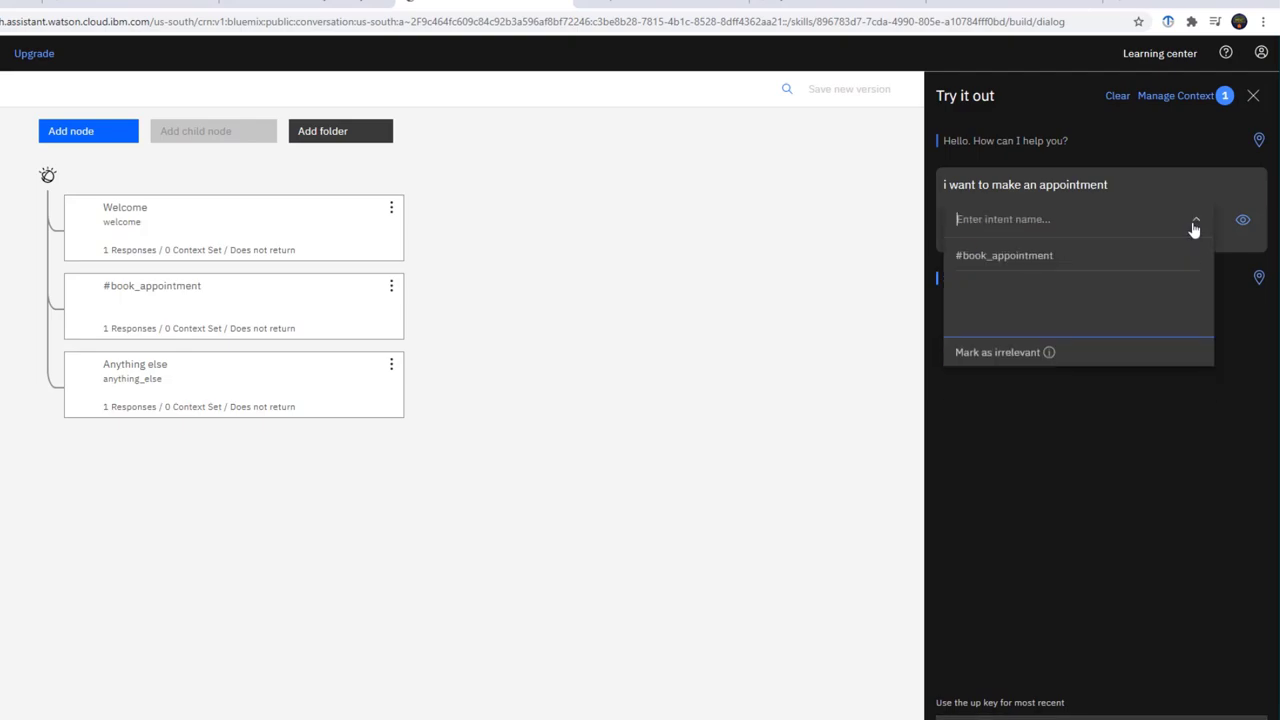
{"action": "left_click", "coordinate": [1093, 427]}
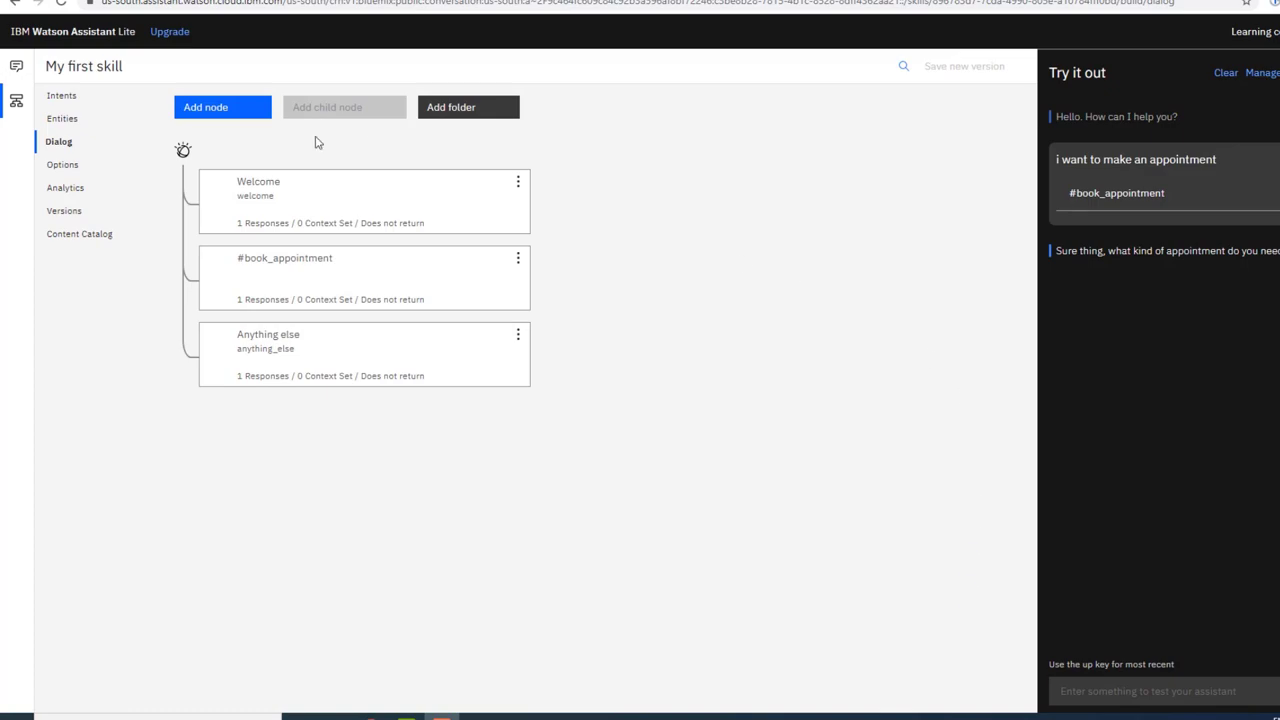
{"action": "left_click", "coordinate": [72, 118]}
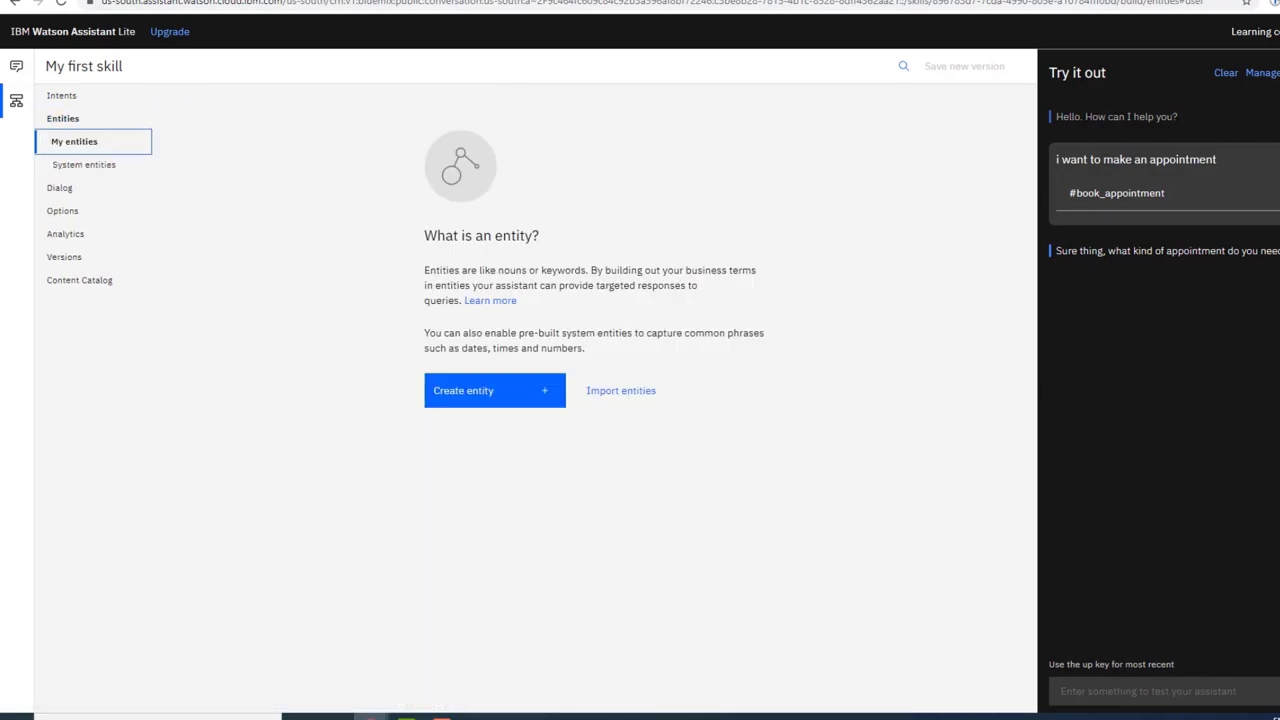
{"action": "left_click", "coordinate": [1275, 72]}
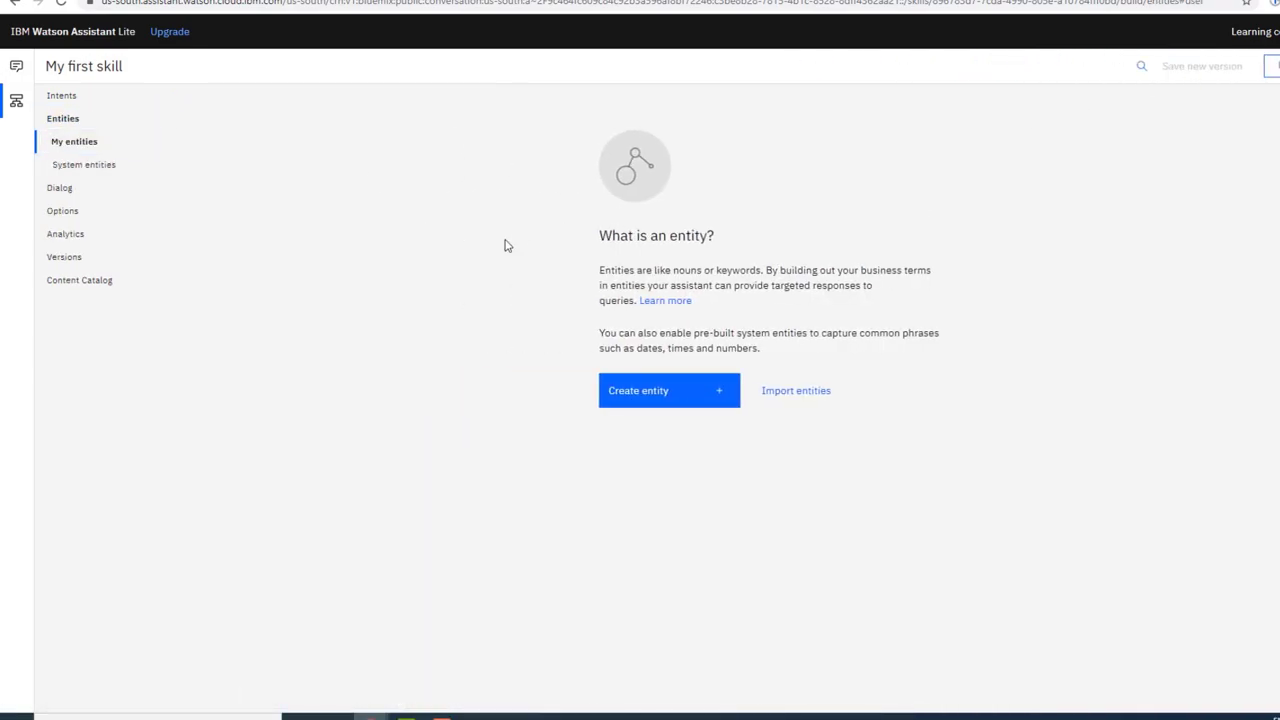
{"action": "left_click", "coordinate": [638, 392]}
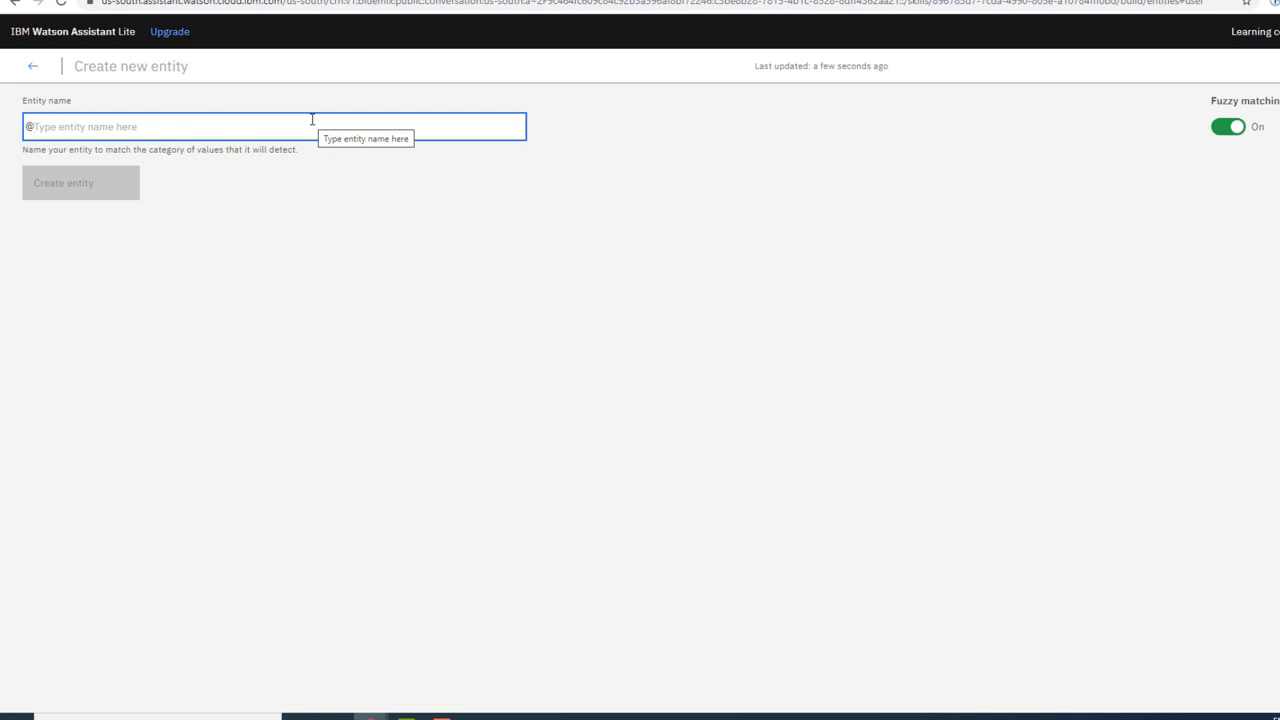
{"action": "type", "text": "app"}
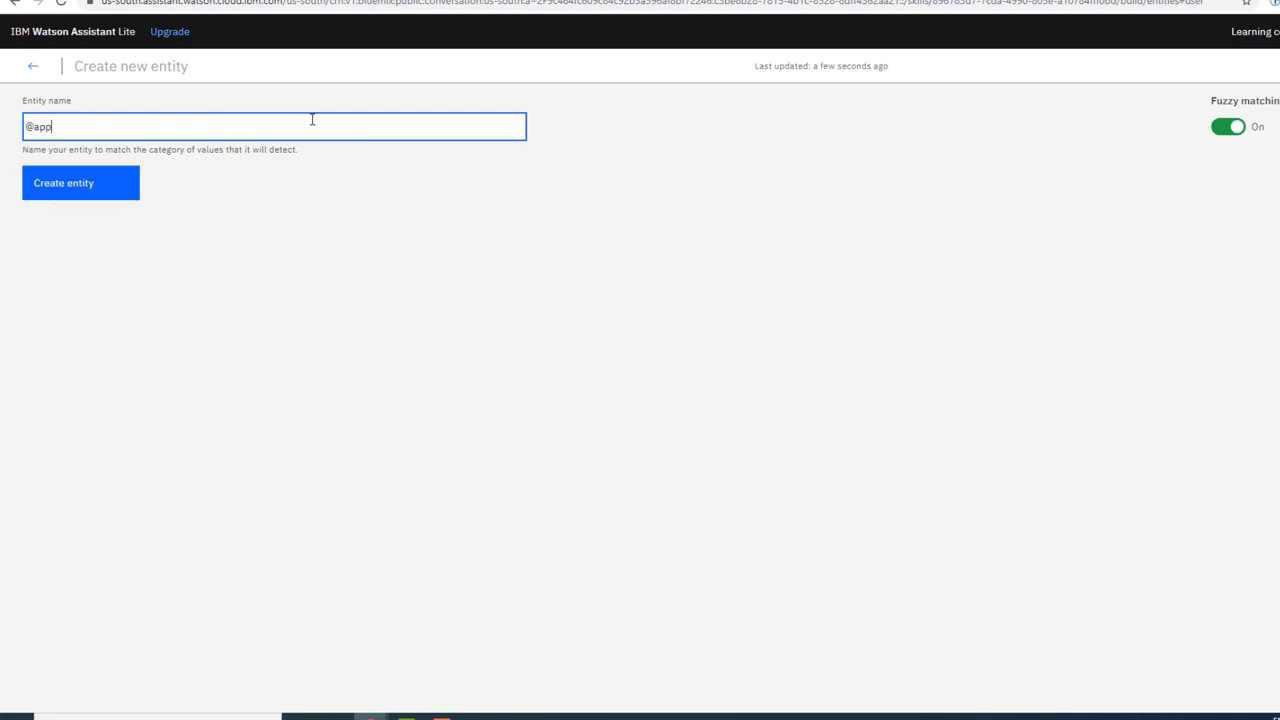
{"action": "type", "text": "ointment_type"}
{"action": "left_click", "coordinate": [111, 195]}
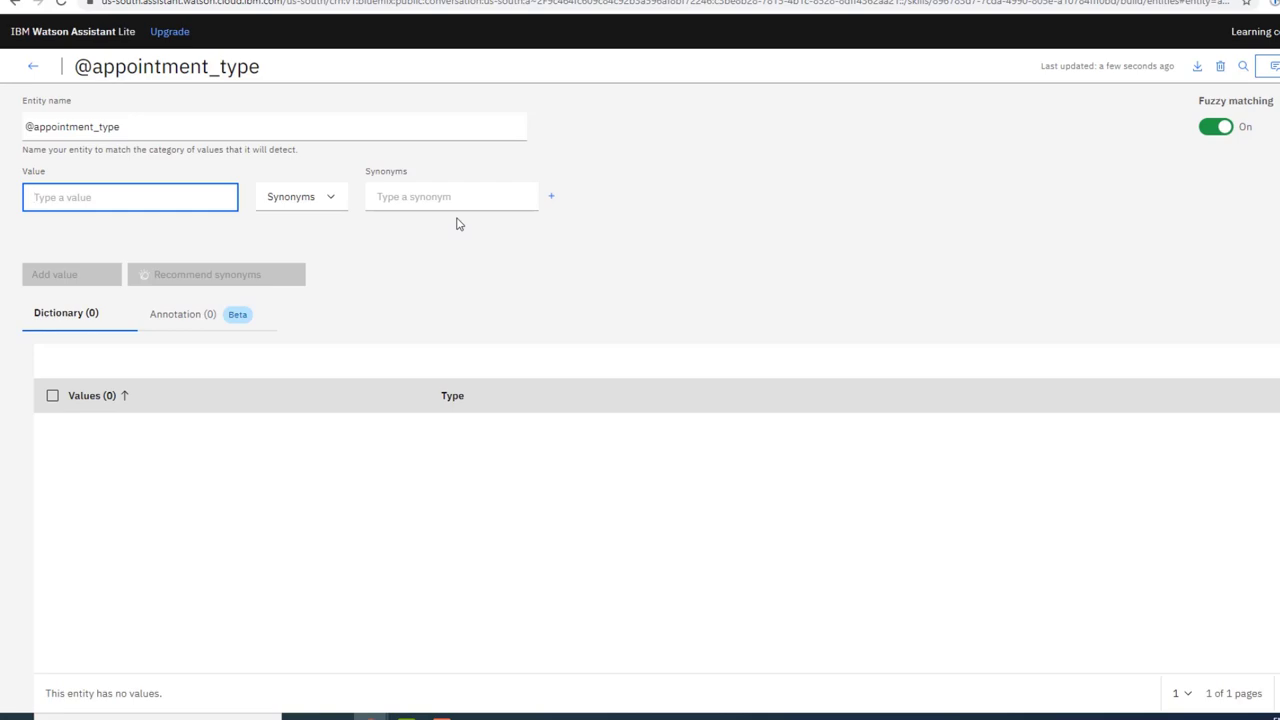
{"action": "type", "text": "medical"}
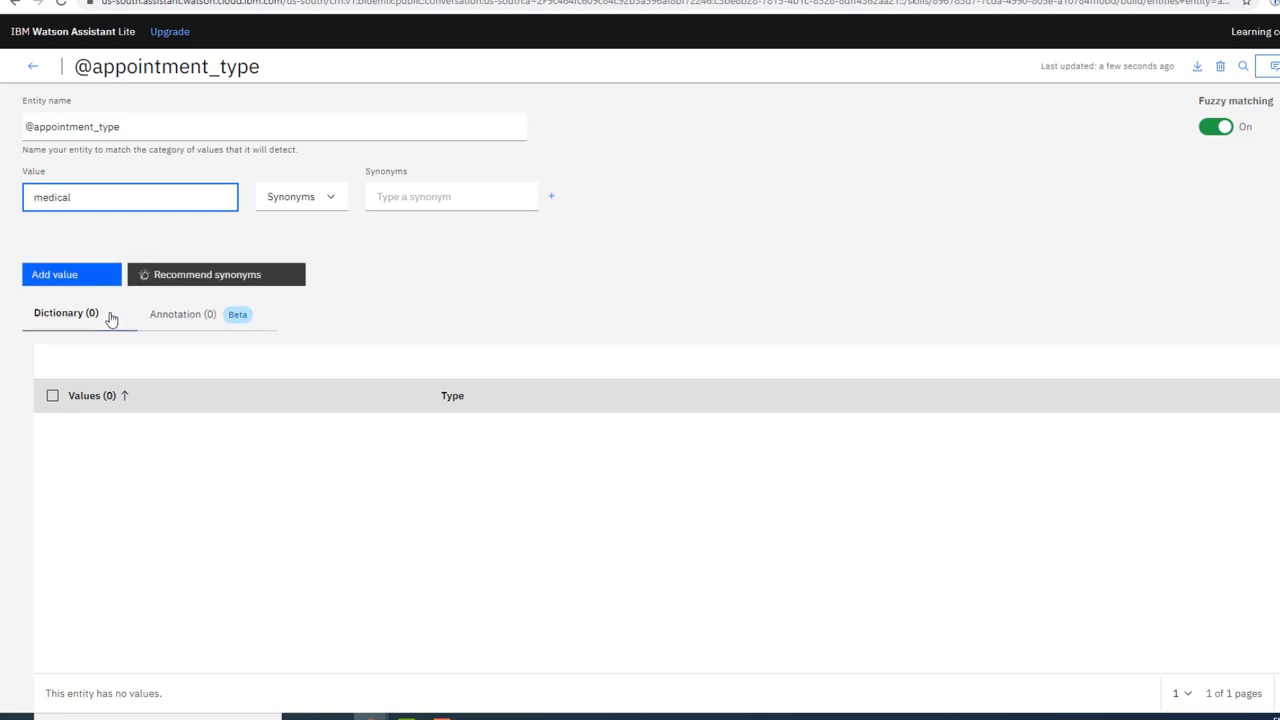
{"action": "left_click", "coordinate": [70, 280]}
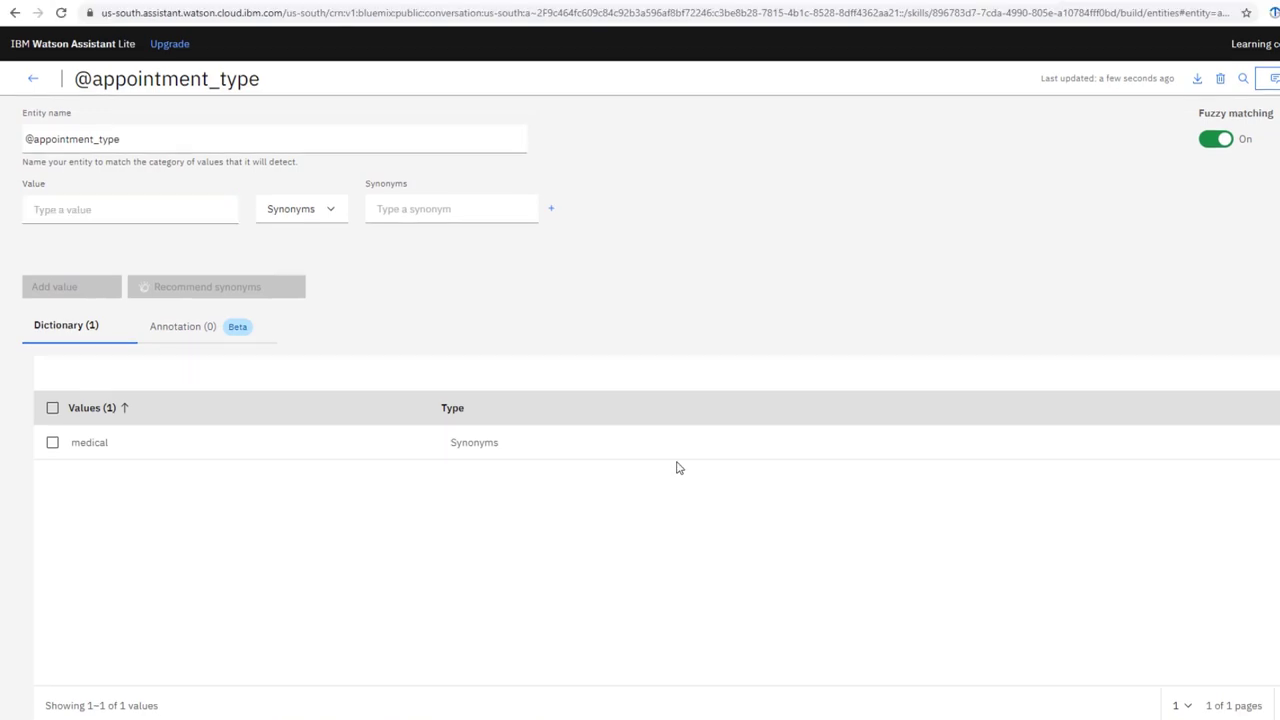
{"action": "left_click", "coordinate": [127, 205]}
{"action": "type", "text": "dental"}
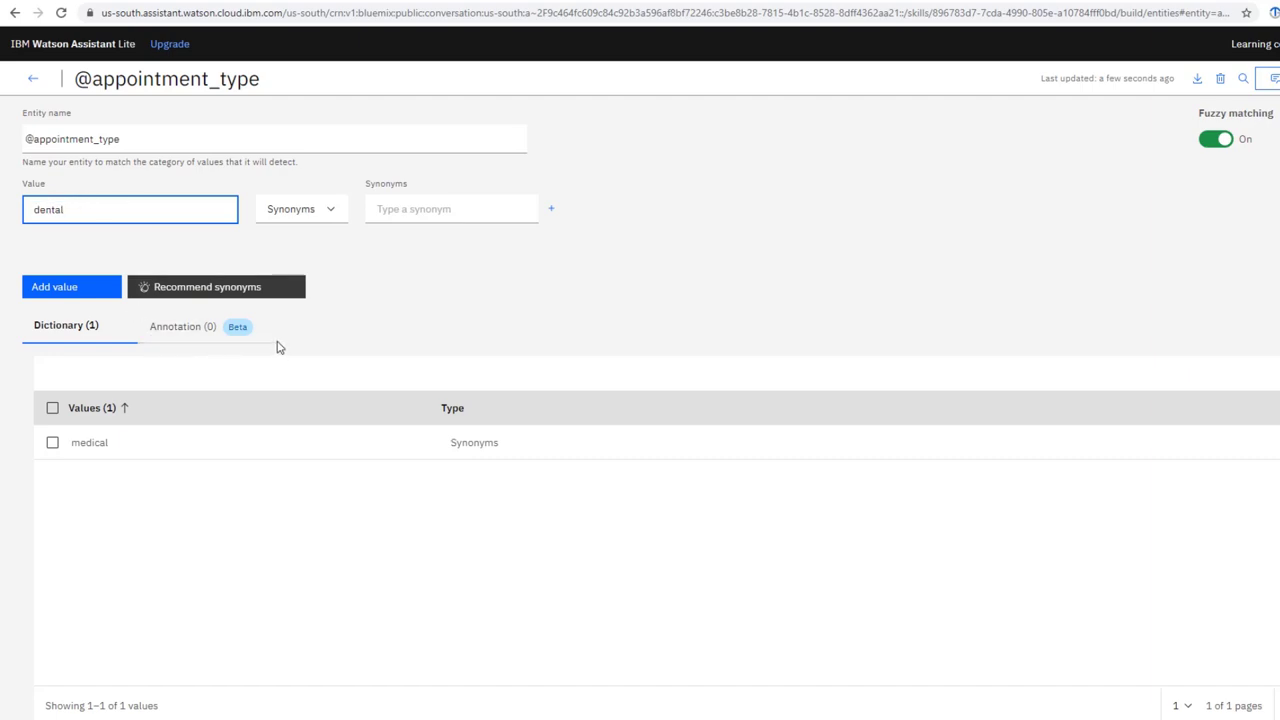
{"action": "left_click", "coordinate": [234, 289]}
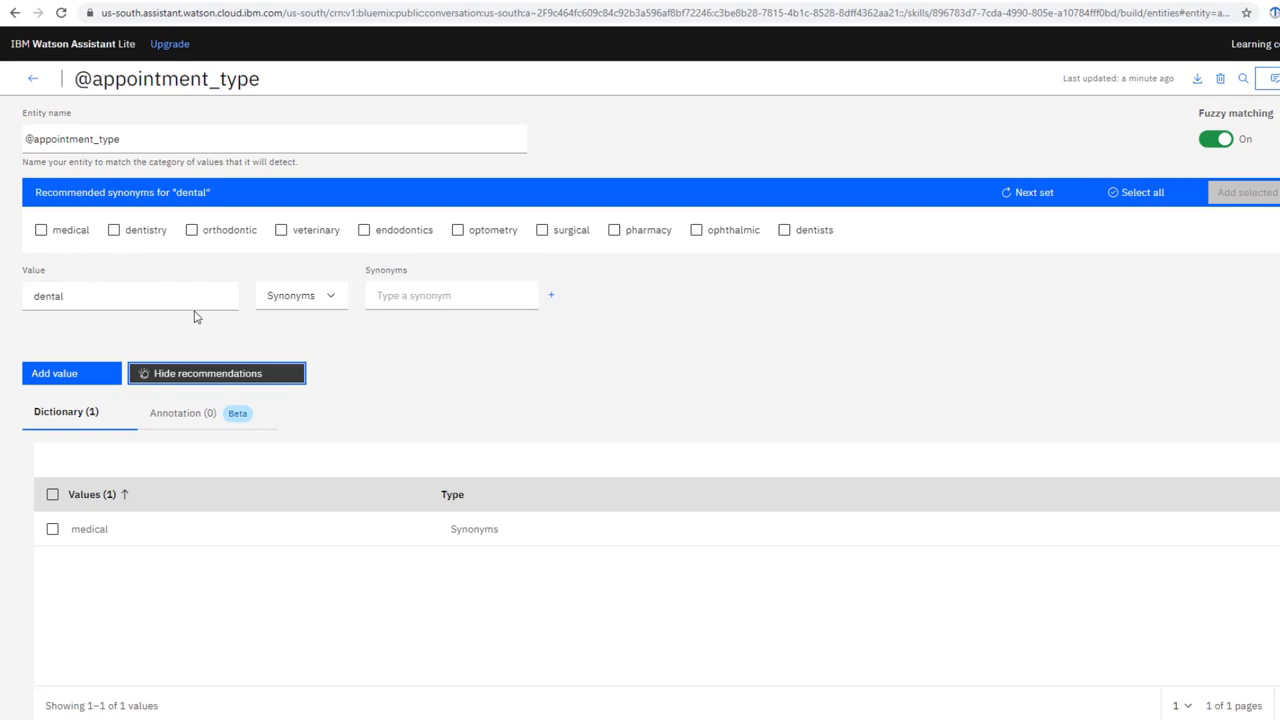
{"action": "left_click", "coordinate": [115, 233]}
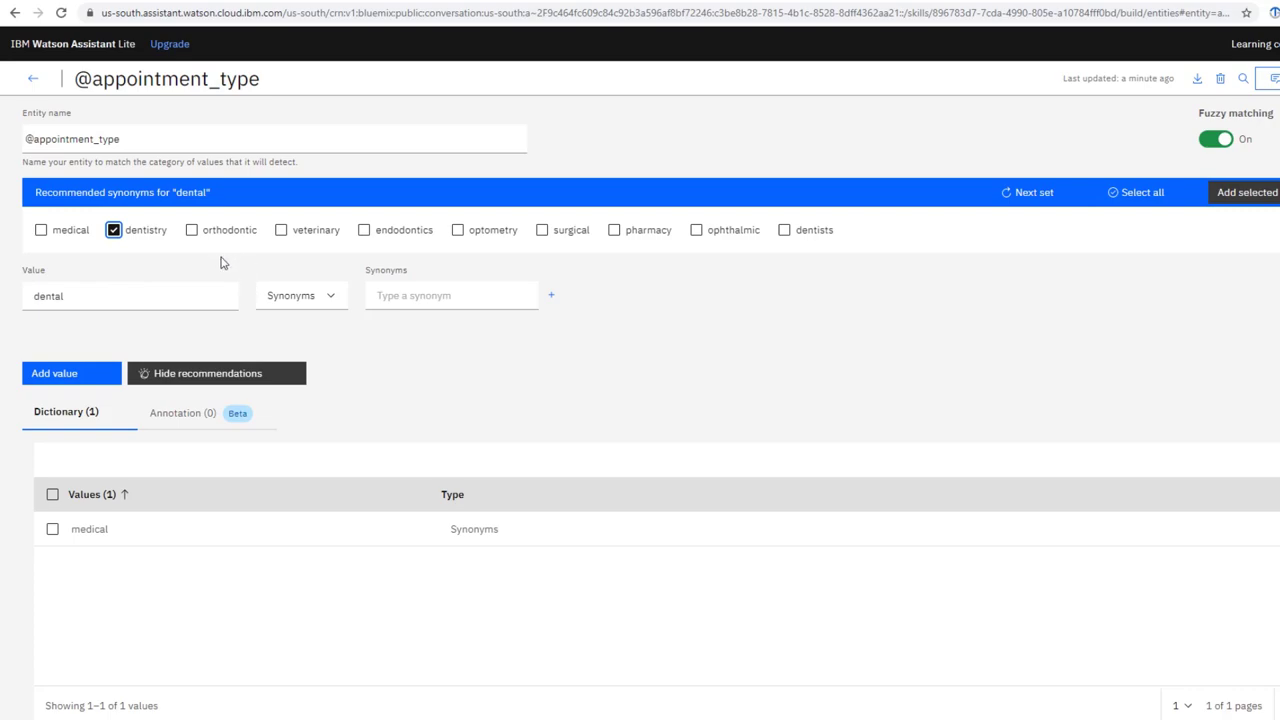
{"action": "left_click", "coordinate": [192, 233]}
{"action": "left_click", "coordinate": [786, 232]}
{"action": "left_click", "coordinate": [364, 232]}
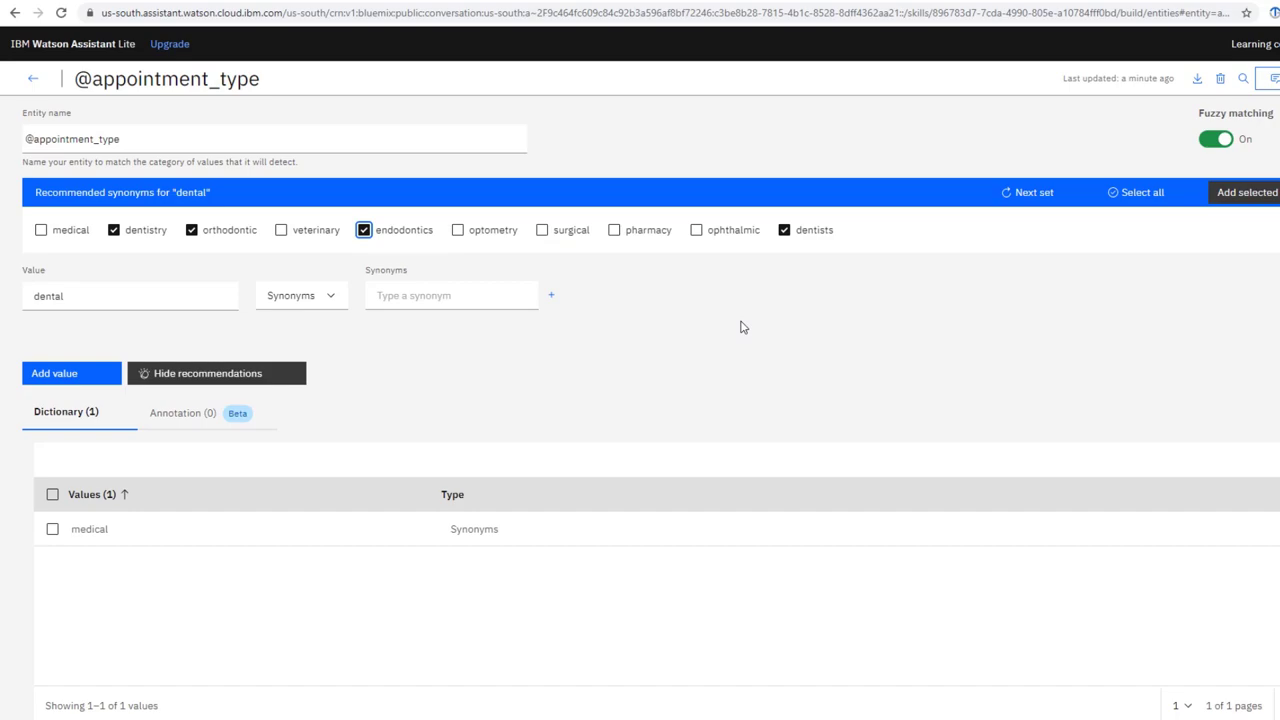
{"action": "left_click", "coordinate": [1255, 195]}
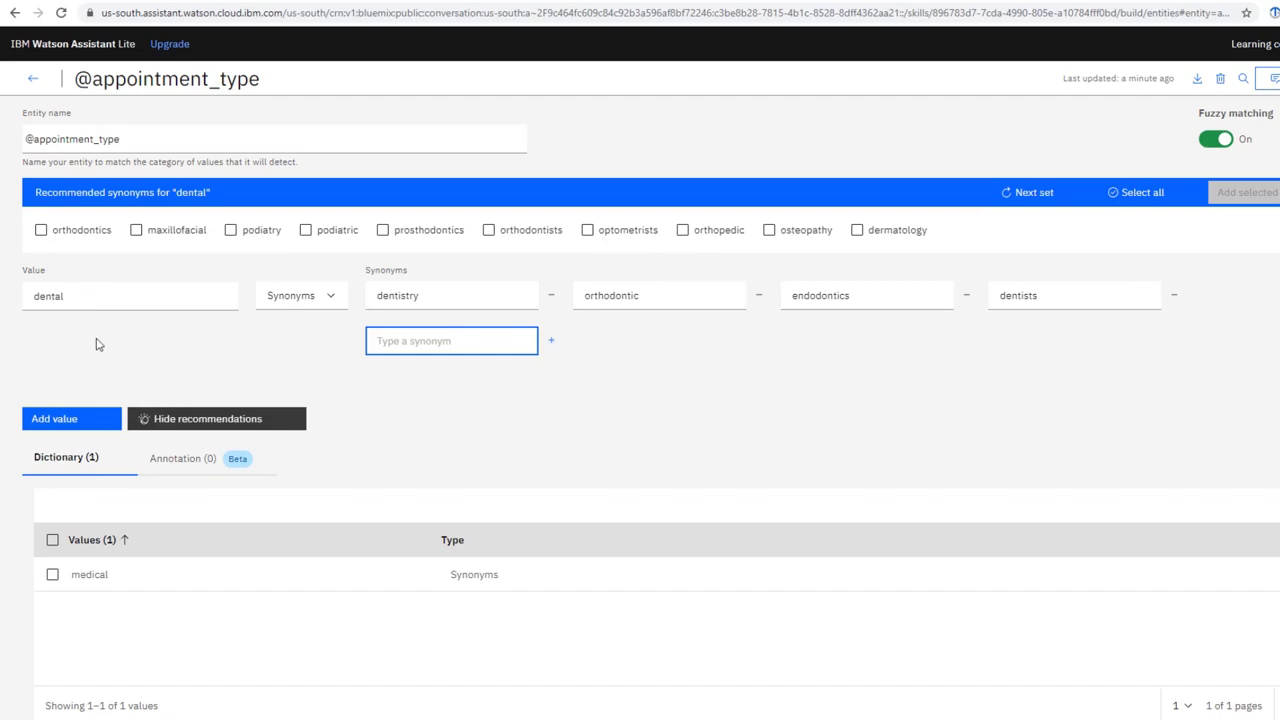
{"action": "left_click", "coordinate": [84, 421]}
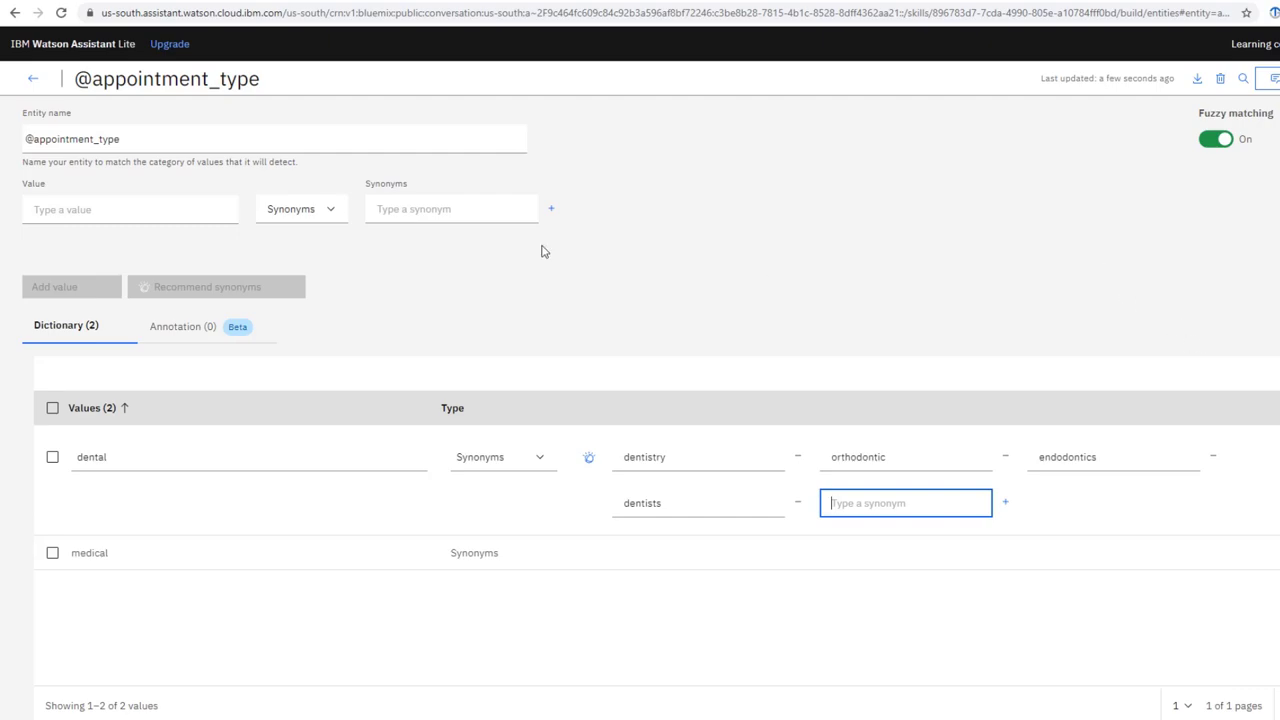
{"action": "left_click", "coordinate": [160, 211]}
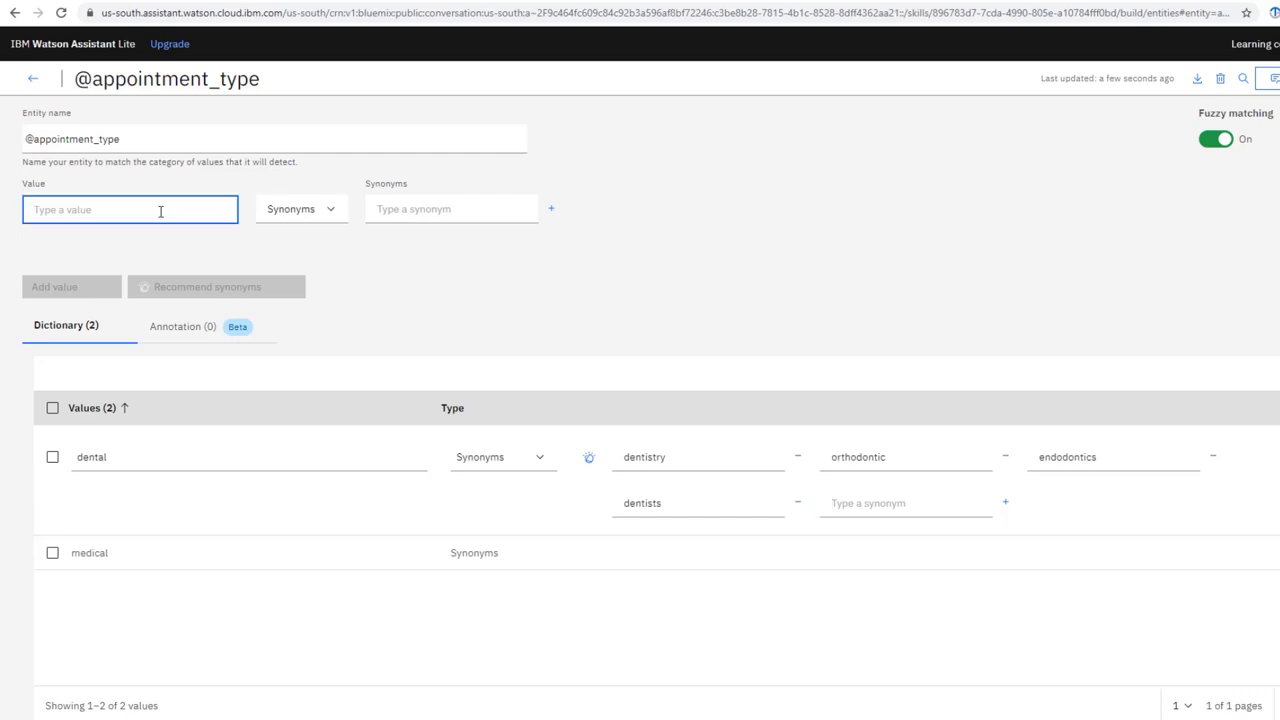
{"action": "type", "text": "psycholo"}
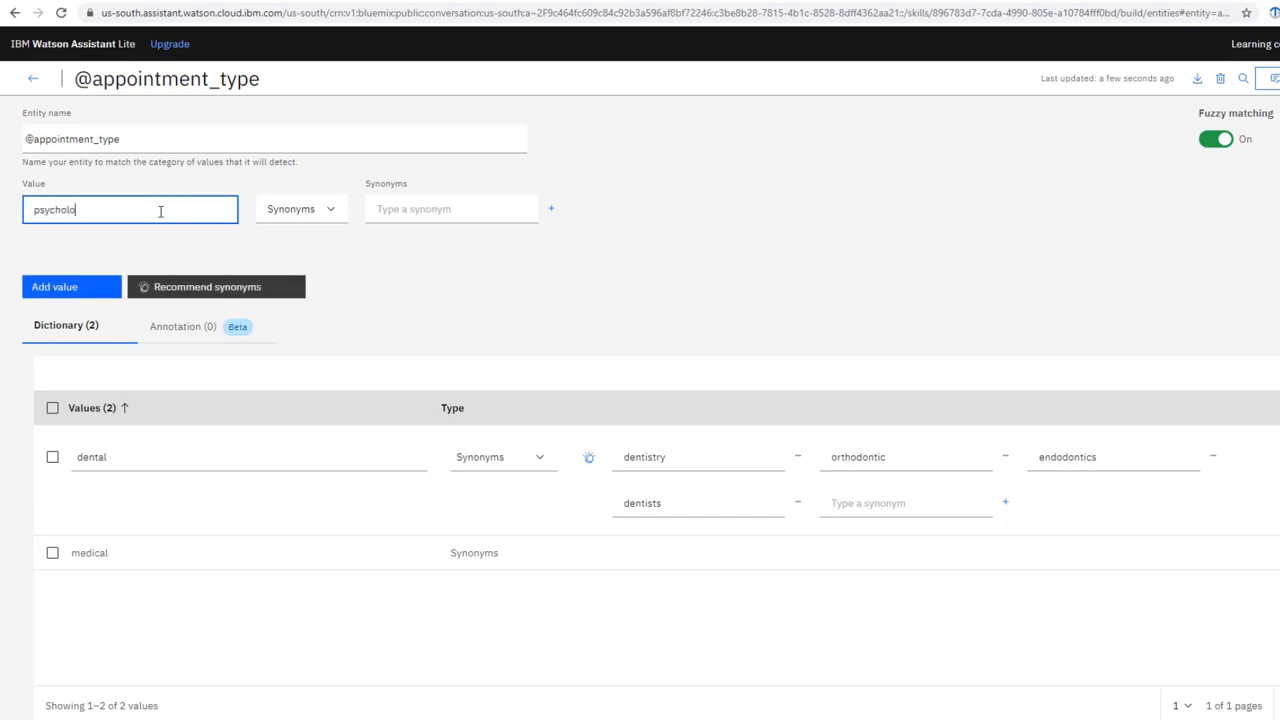
{"action": "type", "text": "gical"}
{"action": "left_click", "coordinate": [165, 244]}
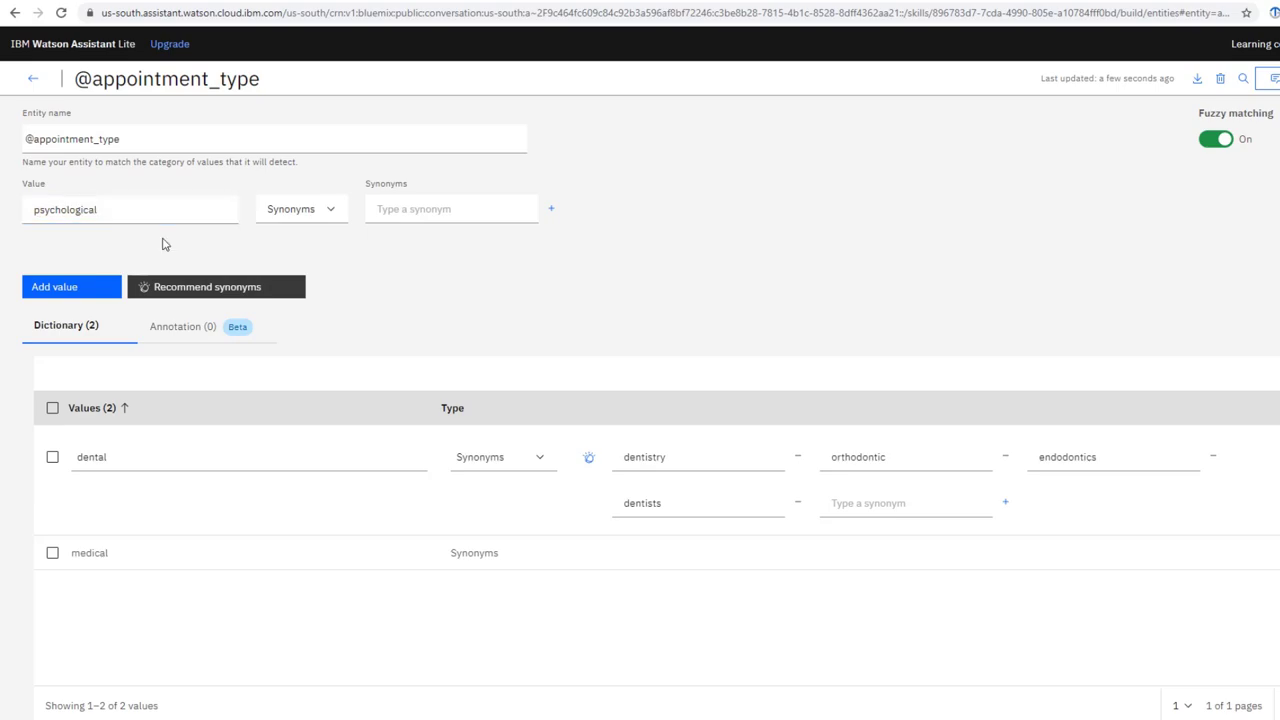
{"action": "left_click", "coordinate": [217, 287]}
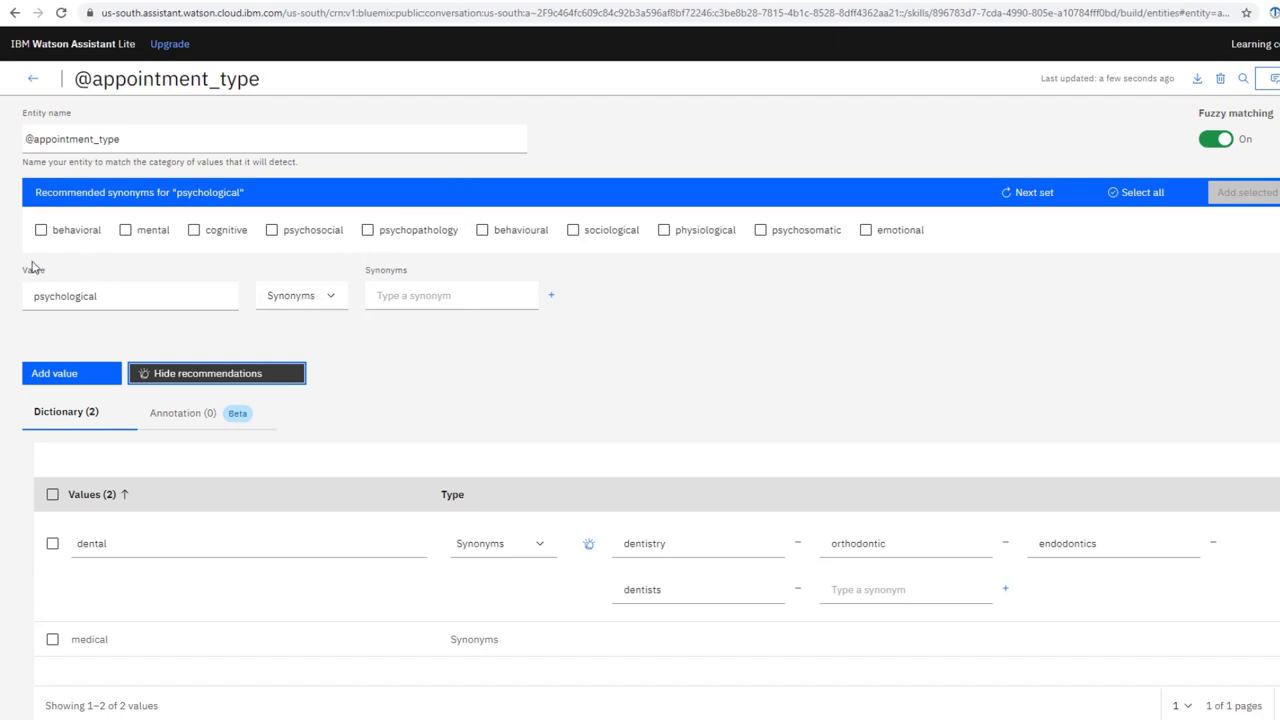
Add the psychological value with the recommended synonyms behavioral, mental, cognitive, psychosocial, behavioural and psychosomatic
{"action": "left_click", "coordinate": [41, 230]}
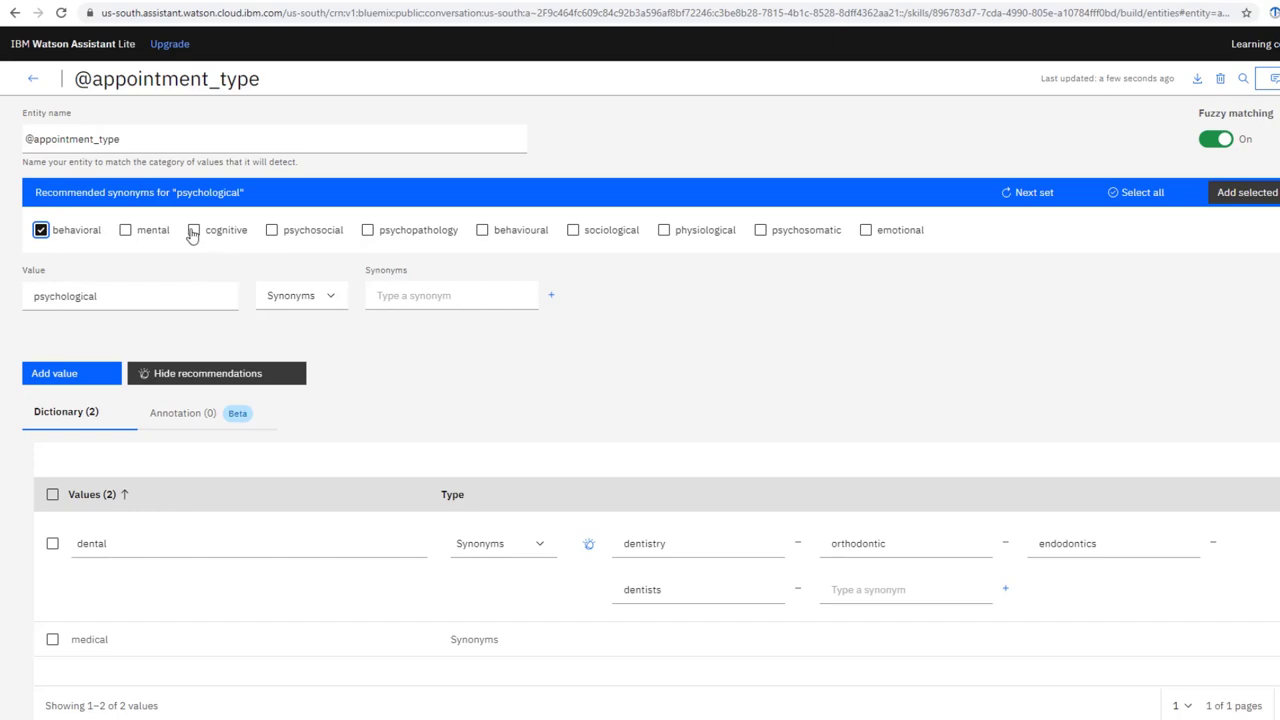
{"action": "left_click", "coordinate": [482, 230]}
{"action": "left_click", "coordinate": [194, 231]}
{"action": "left_click", "coordinate": [125, 230]}
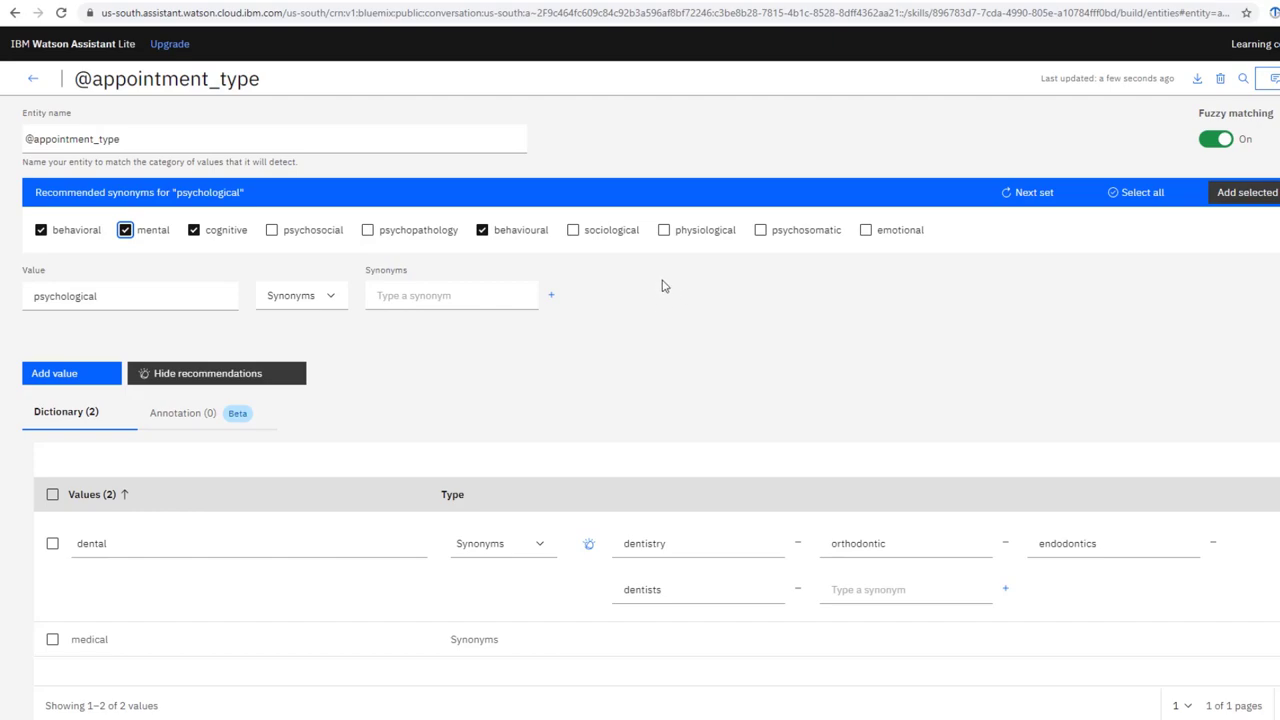
{"action": "left_click", "coordinate": [271, 230]}
{"action": "left_click", "coordinate": [761, 231]}
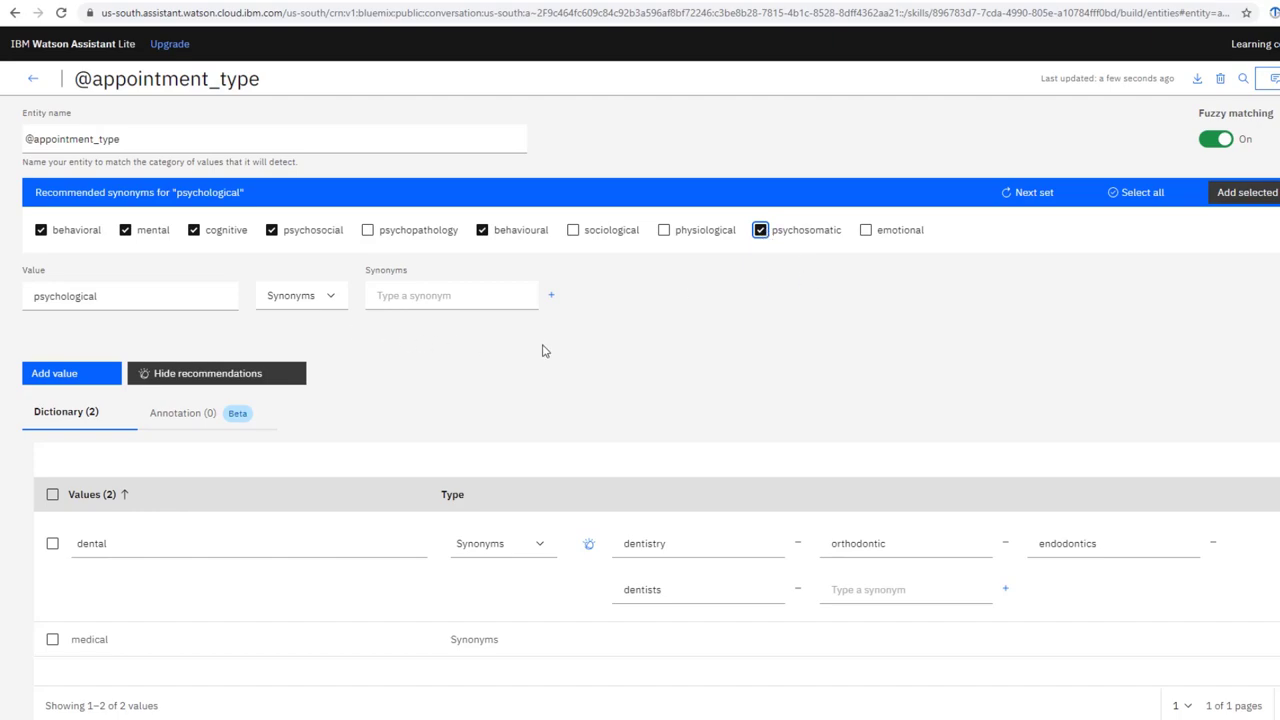
{"action": "left_click", "coordinate": [1262, 194]}
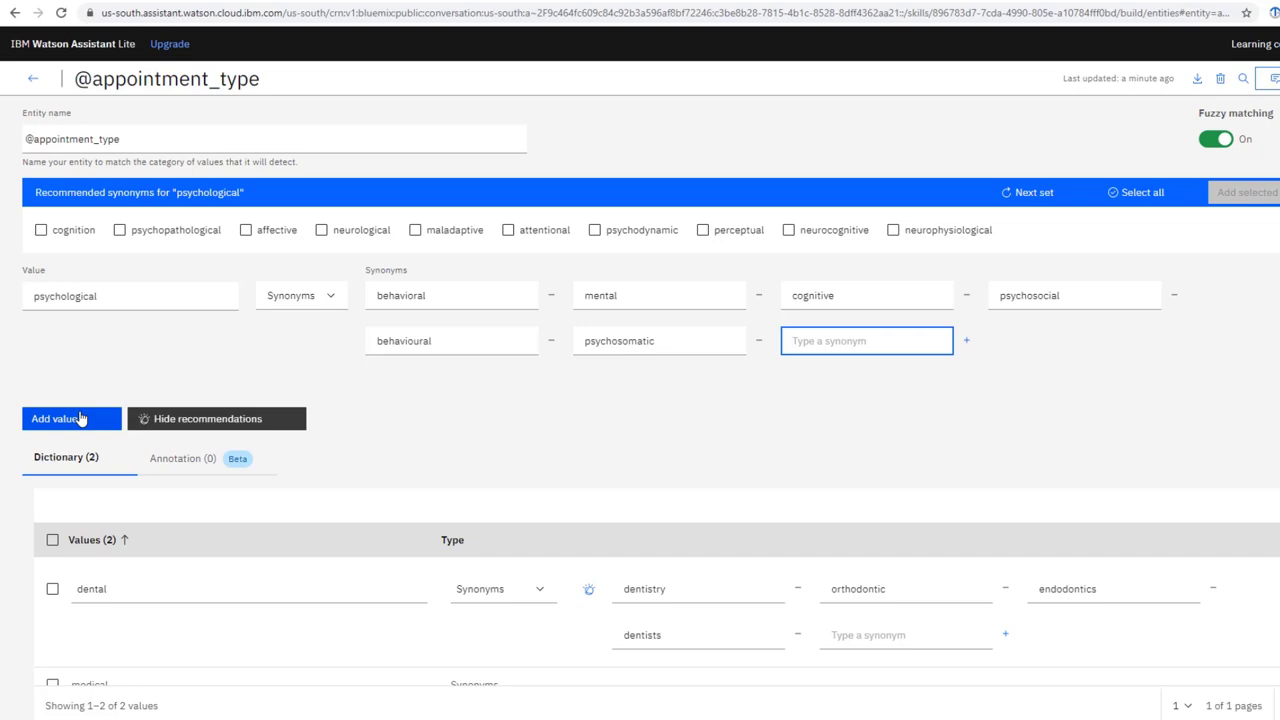
{"action": "left_click", "coordinate": [80, 418]}
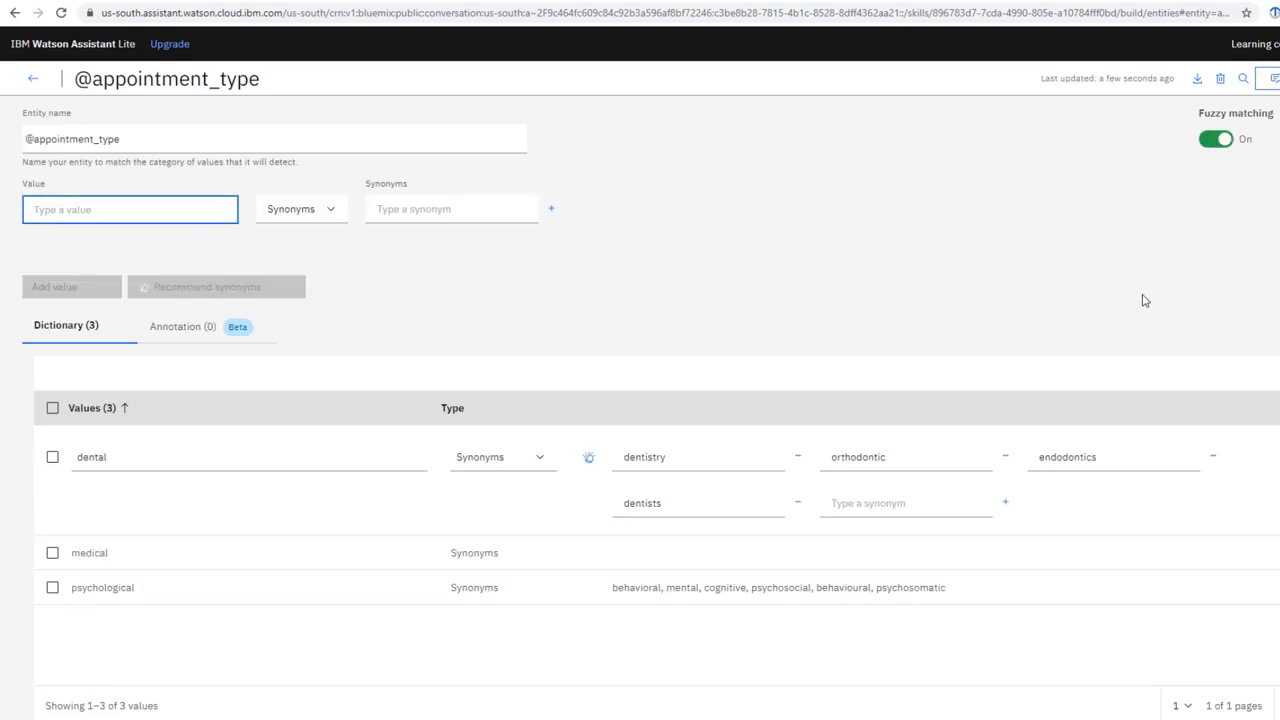
{"action": "left_click", "coordinate": [688, 162]}
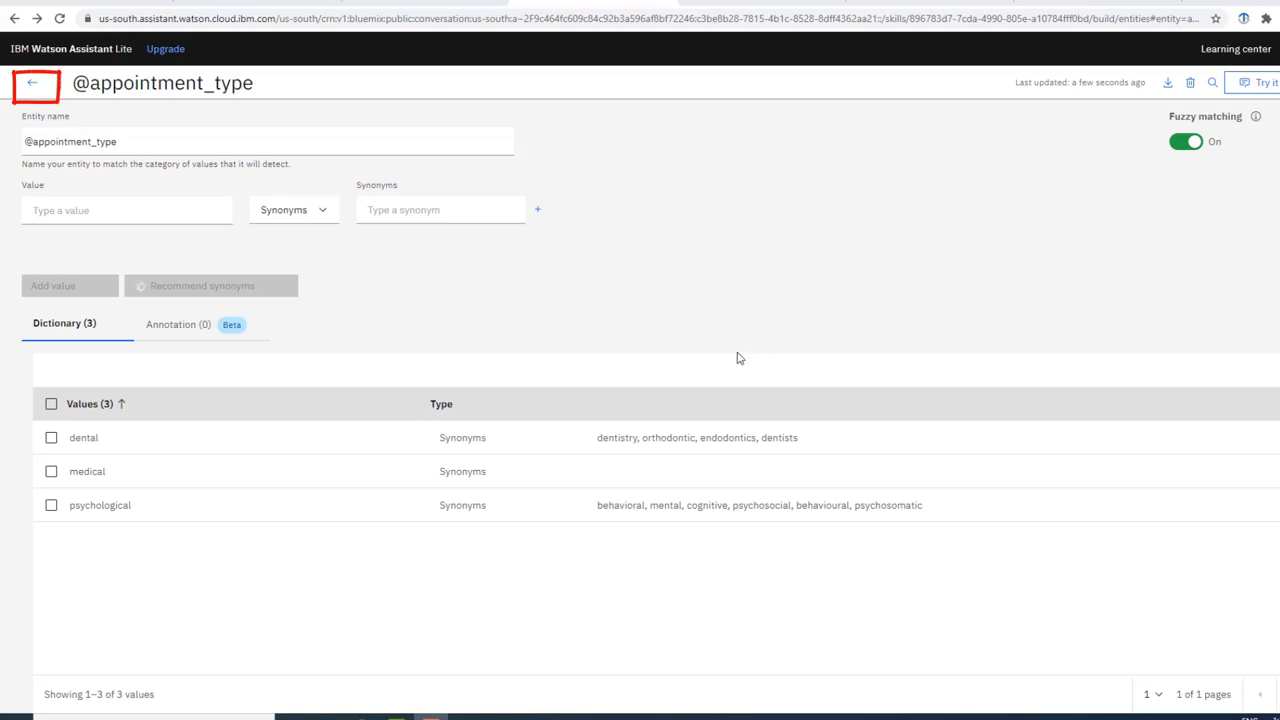
Return to the dialog of My first skill and add a child node under the #book_appointment node
{"action": "left_click", "coordinate": [33, 88]}
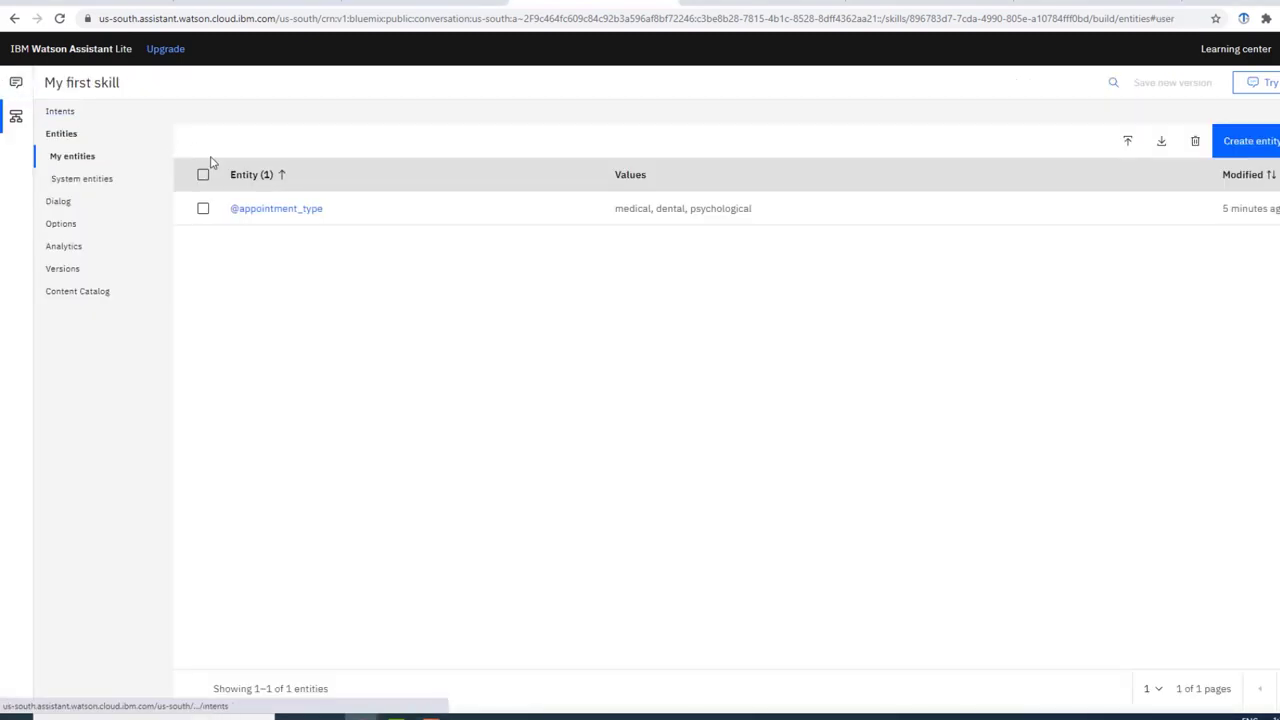
{"action": "left_click", "coordinate": [62, 202]}
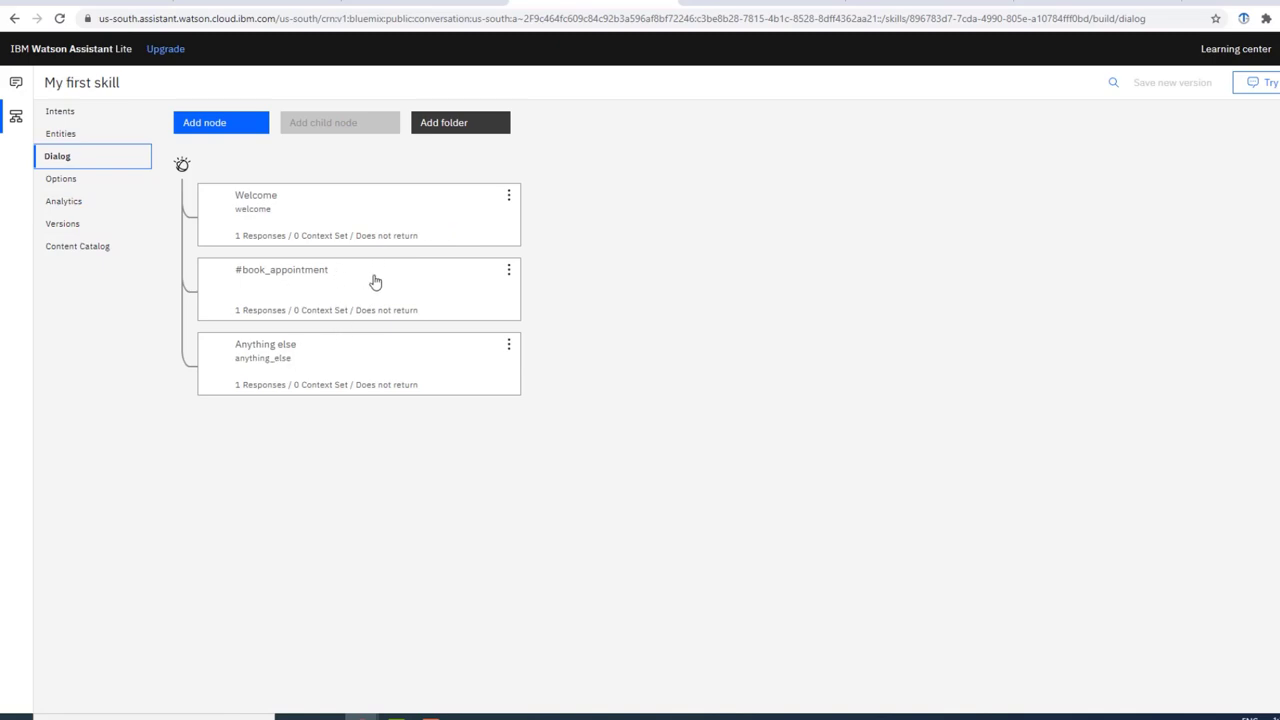
{"action": "left_click", "coordinate": [460, 308]}
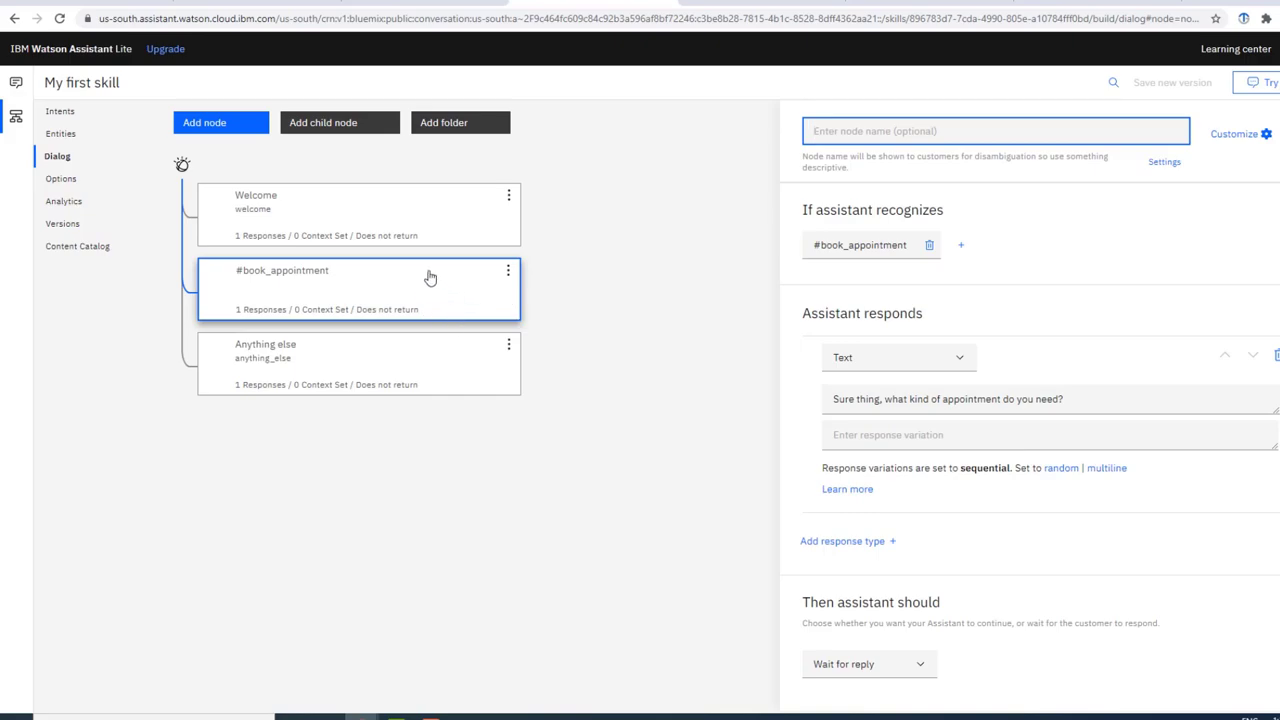
{"action": "left_click", "coordinate": [344, 128]}
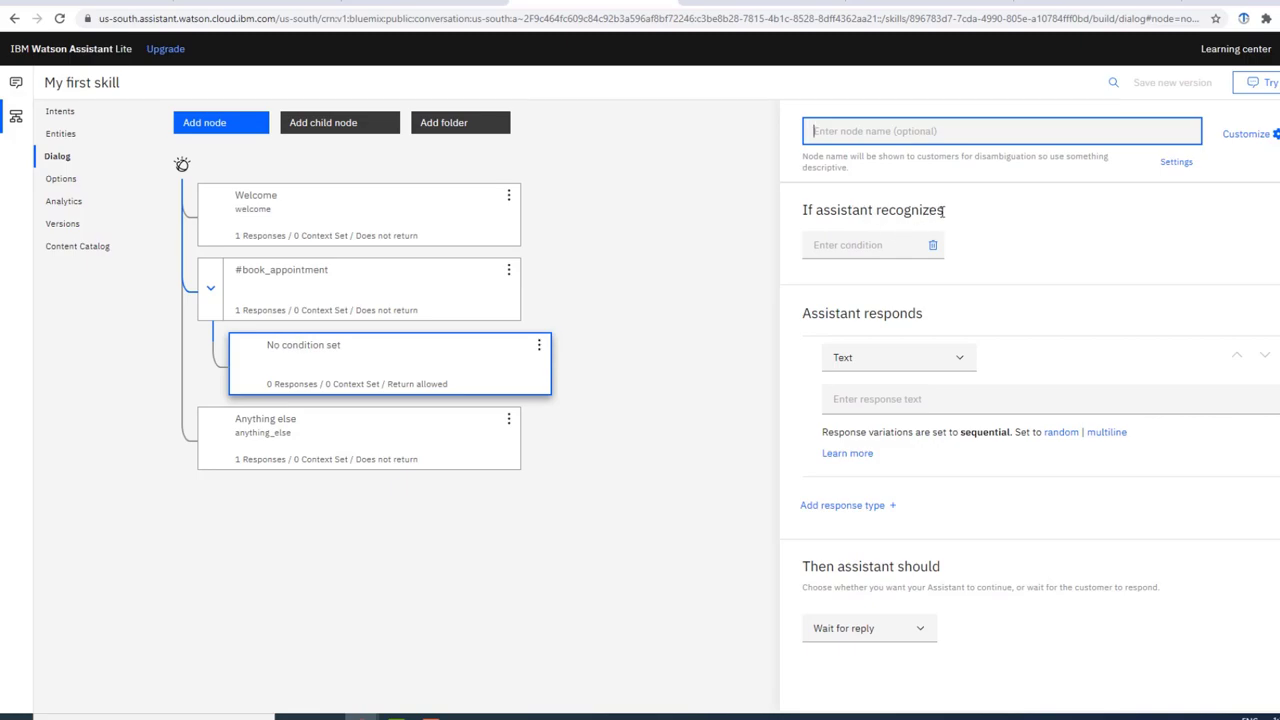
{"action": "left_click", "coordinate": [881, 241]}
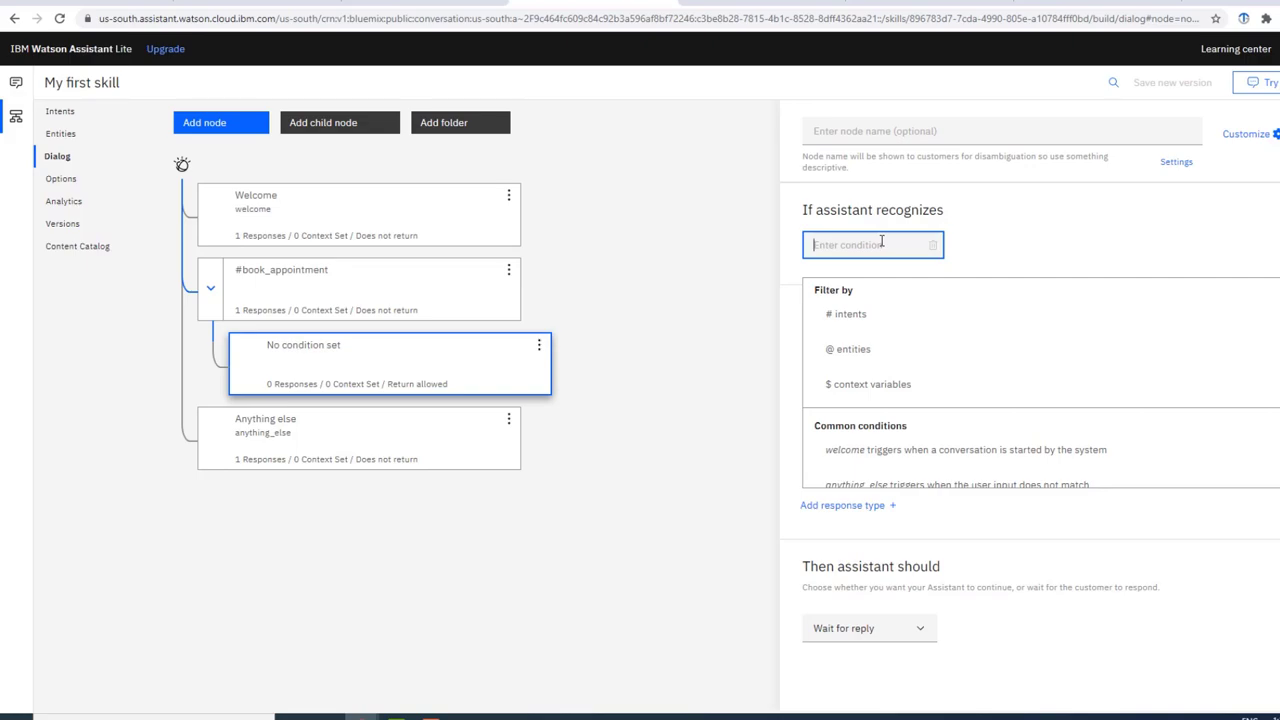
{"action": "left_click", "coordinate": [852, 349]}
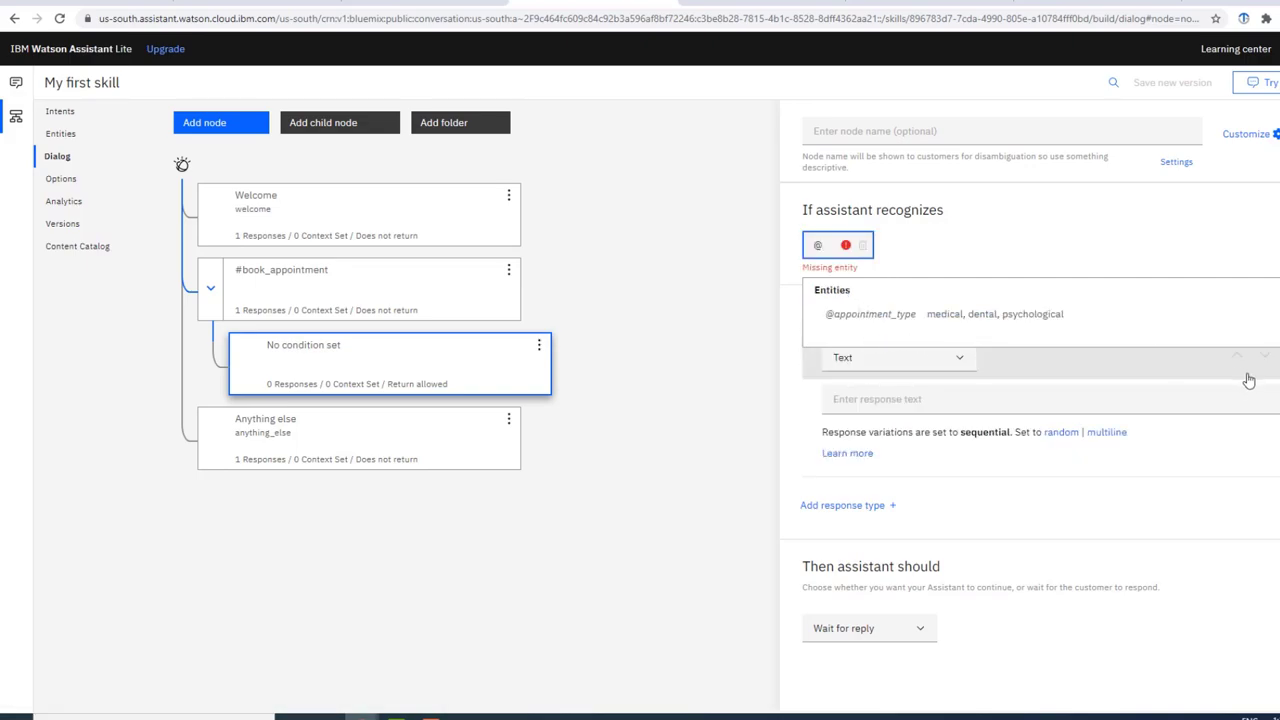
{"action": "left_click", "coordinate": [892, 316]}
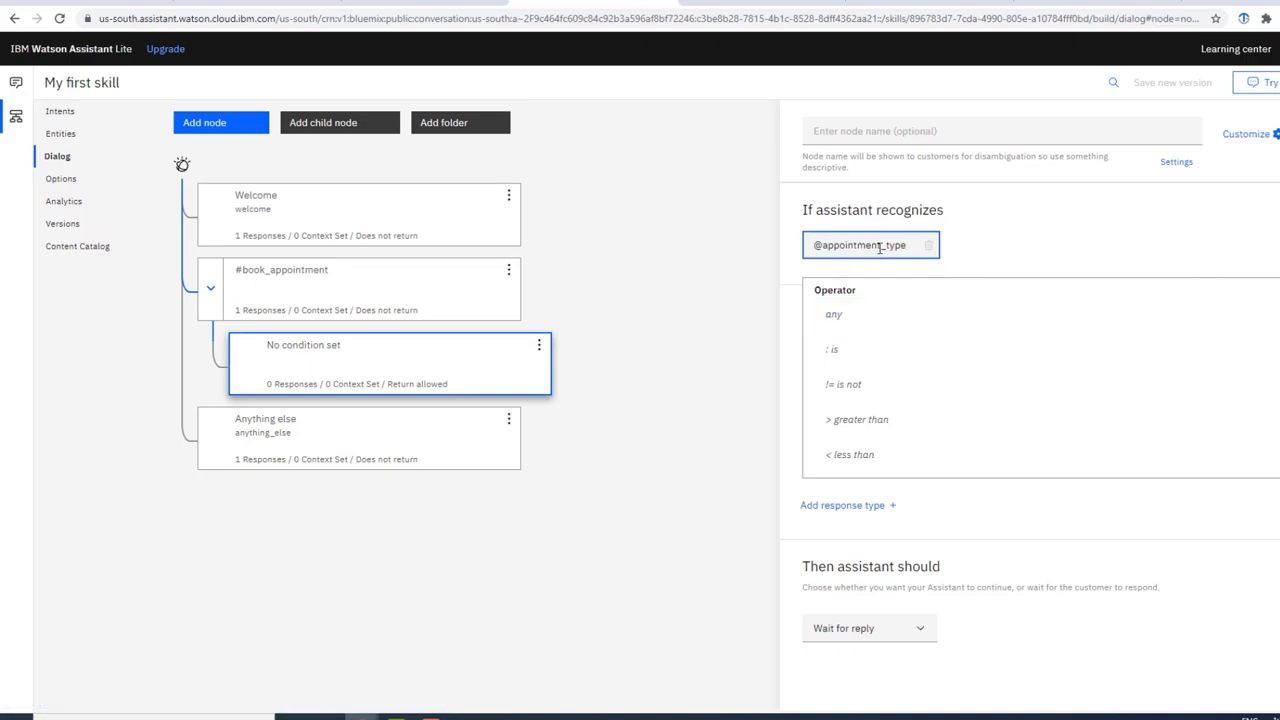
{"action": "left_click", "coordinate": [864, 321]}
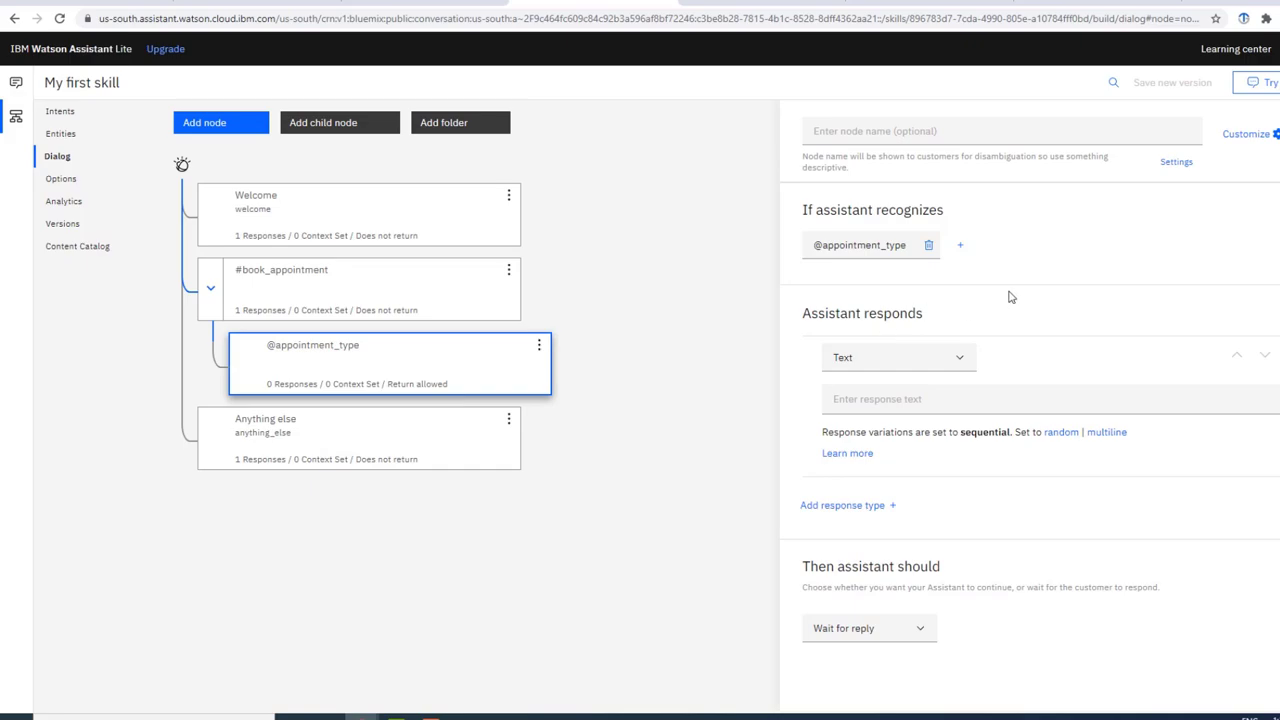
{"action": "left_click", "coordinate": [969, 399]}
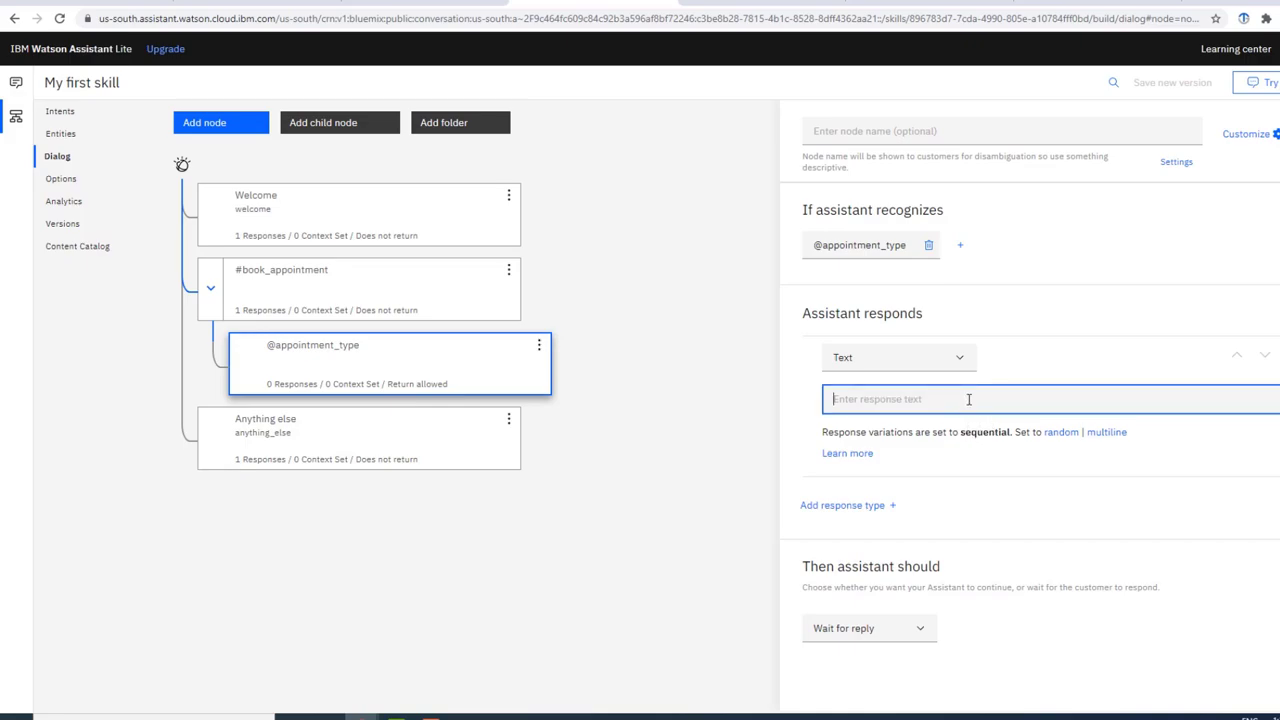
{"action": "type", "text": "Sure thing, we can set you up for an a"}
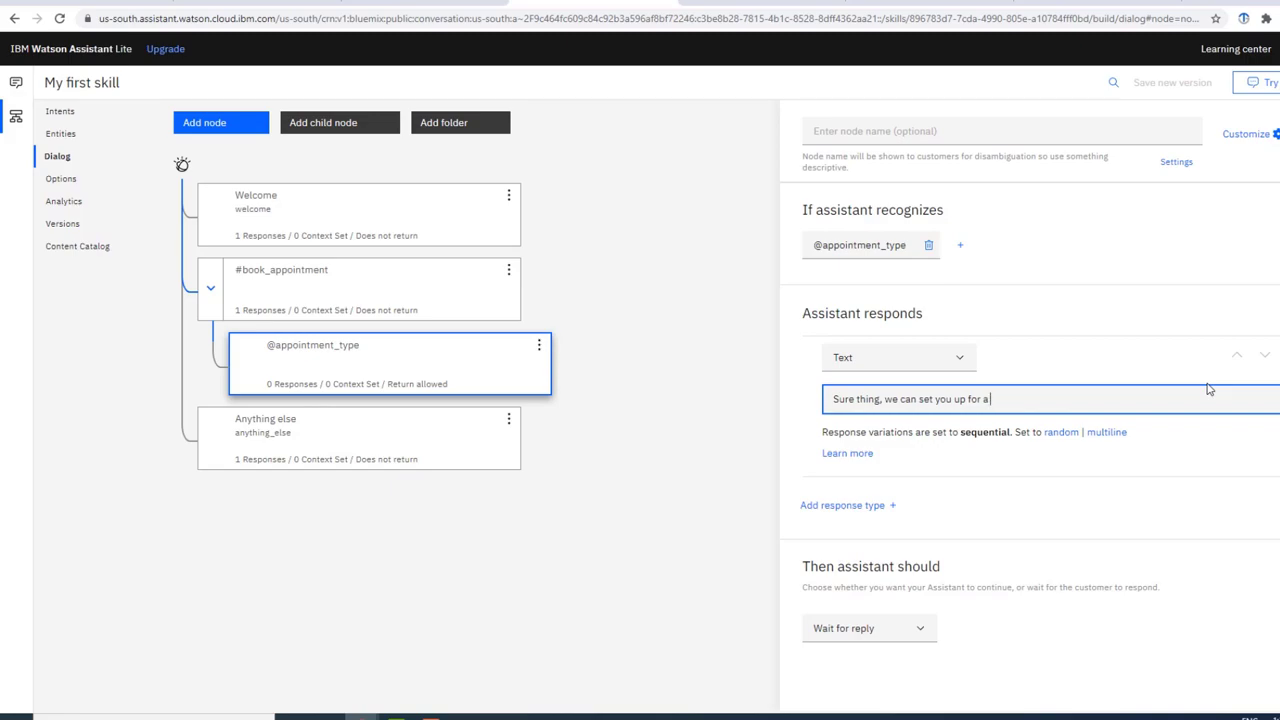
{"action": "type", "text": "@appointment_type checkup!"}
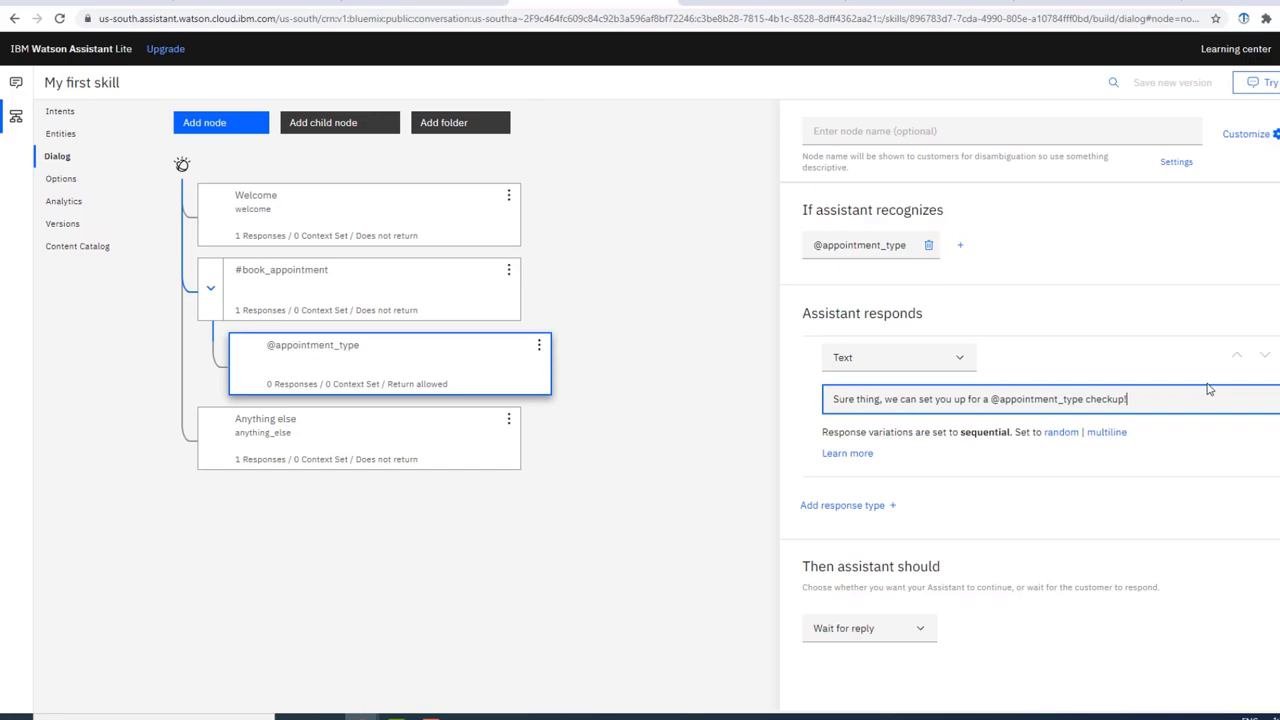
{"action": "left_click", "coordinate": [1153, 300]}
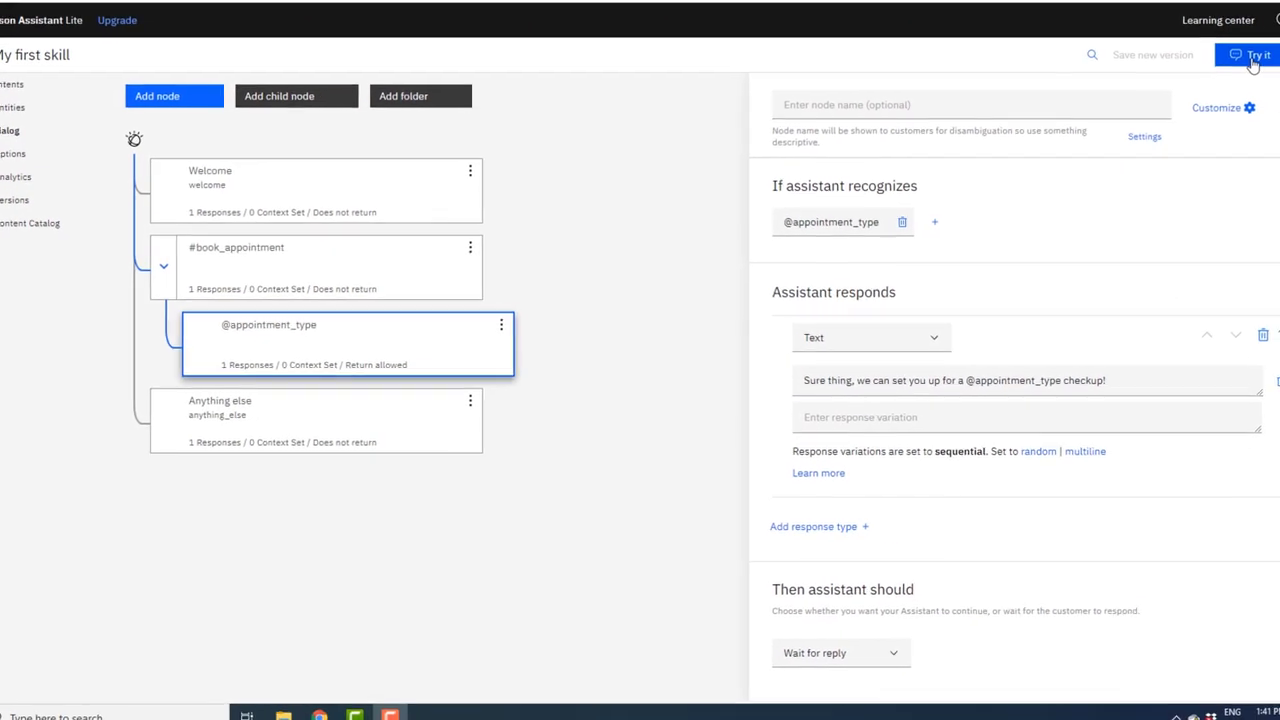
Test the dialog with the message "i want to make an appointment" and inspect that message's intent choices
{"action": "left_click", "coordinate": [1252, 58]}
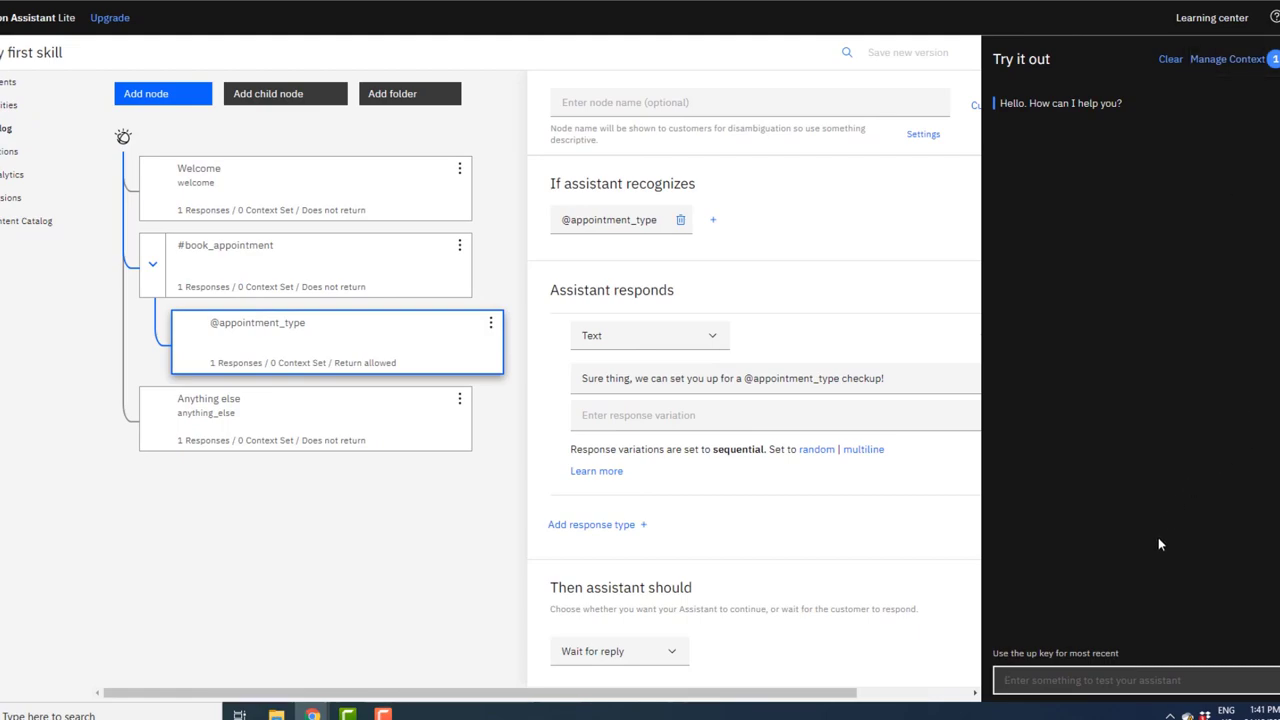
{"action": "type", "text": "i want to make "}
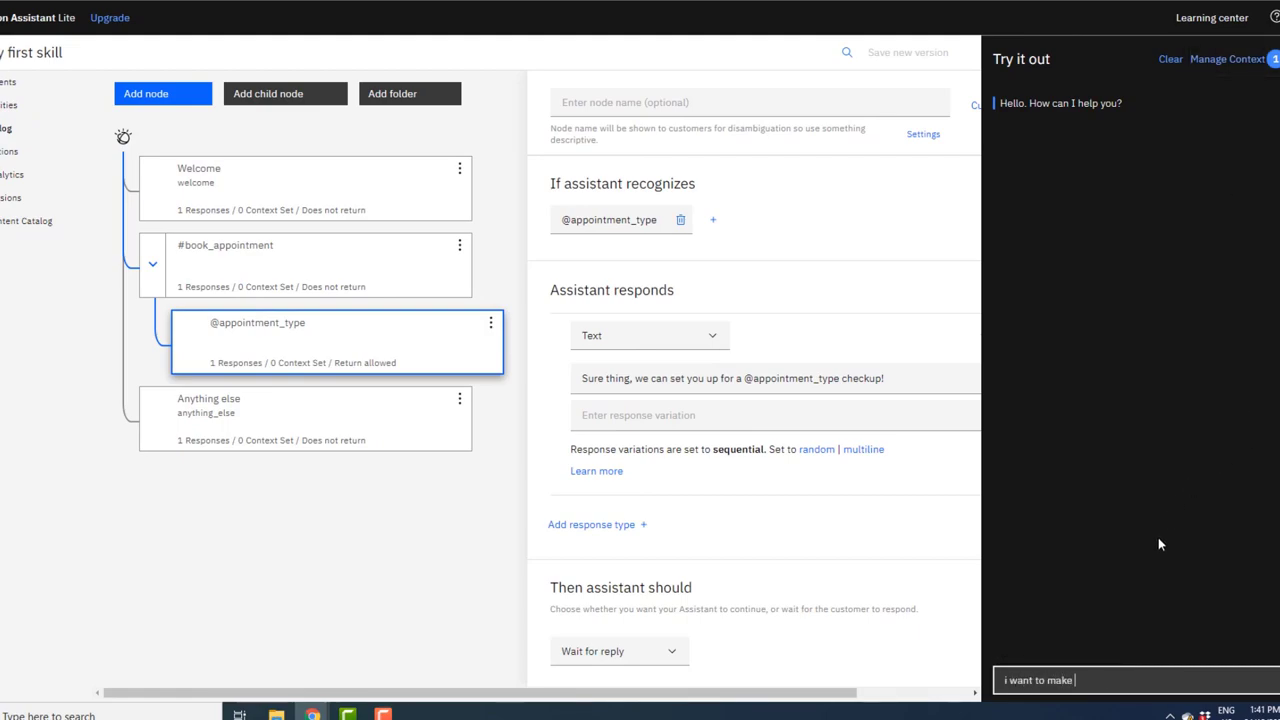
{"action": "type", "text": "an appointment"}
{"action": "key", "text": "Return"}
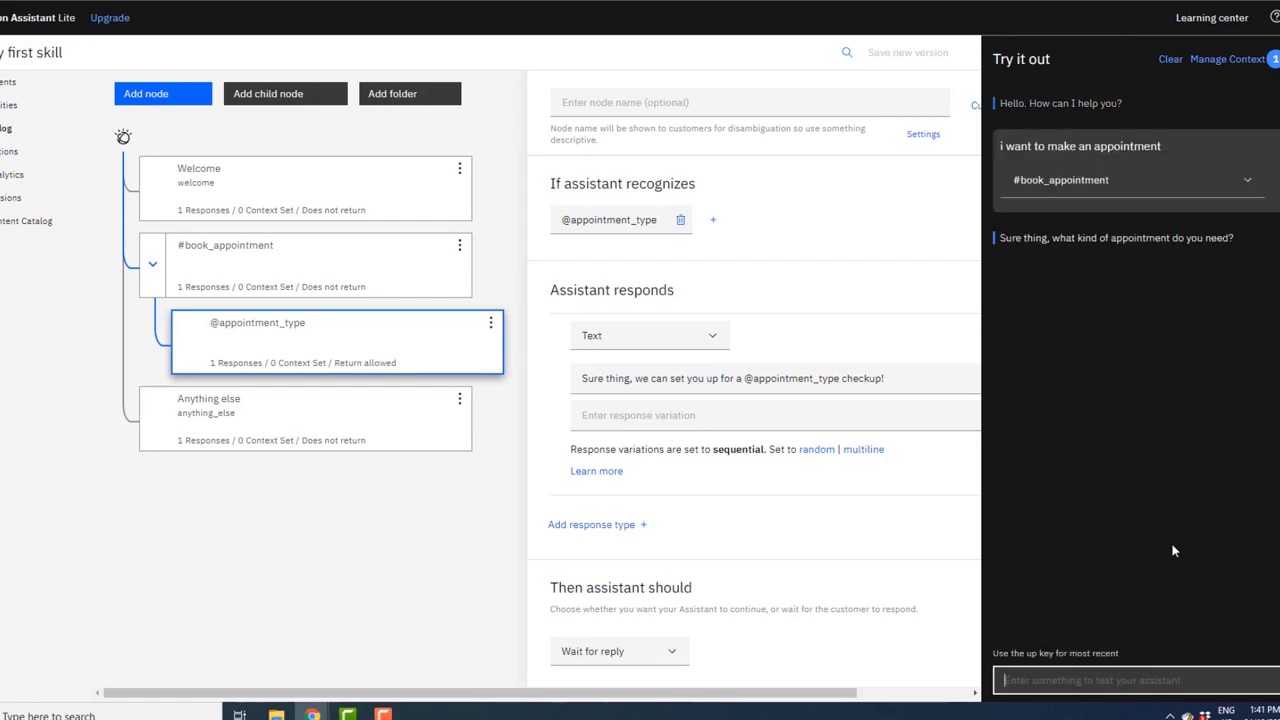
{"action": "left_click", "coordinate": [1245, 180]}
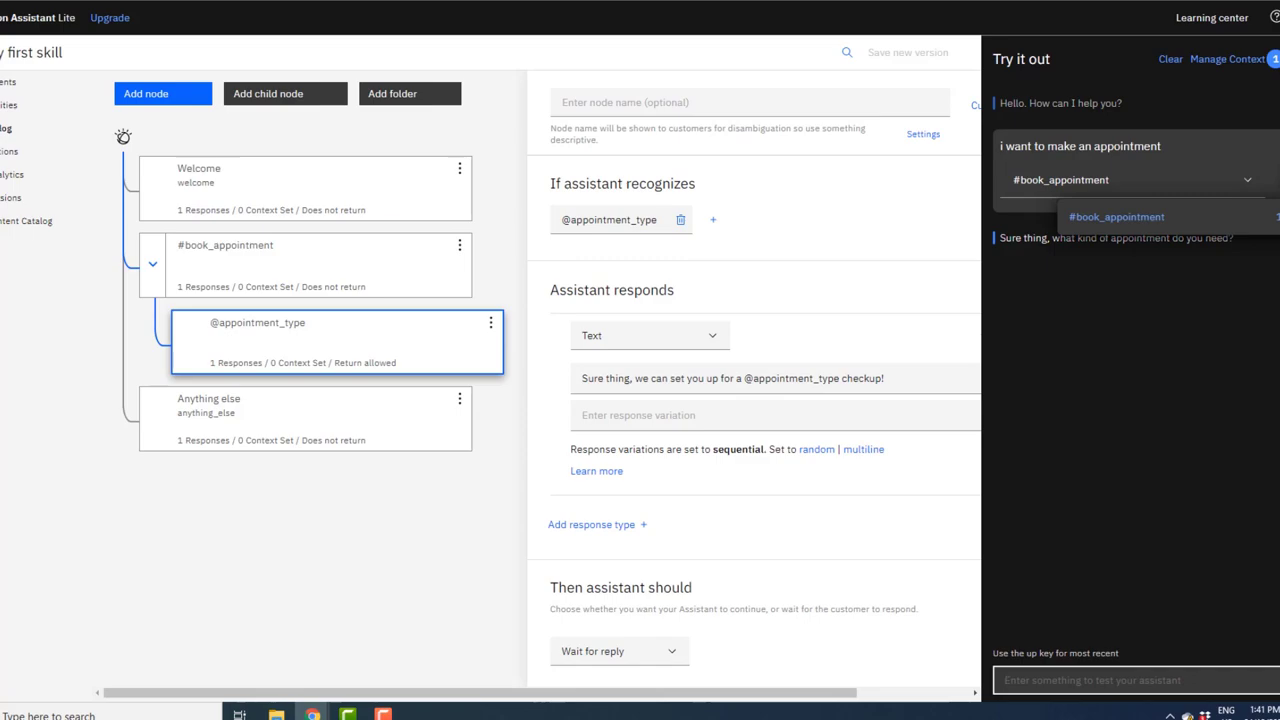
{"action": "left_click", "coordinate": [1236, 354]}
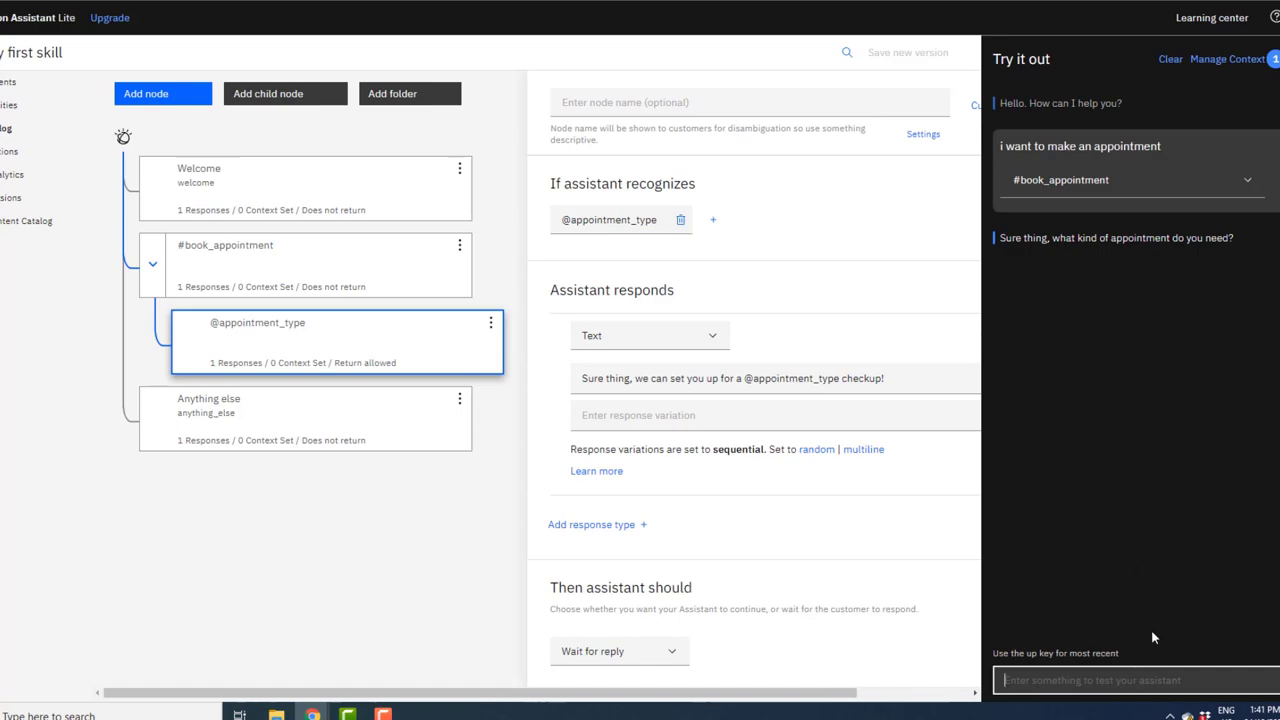
Reply "dental" in the test conversation and inspect the intent choices for that reply
{"action": "type", "text": "dental"}
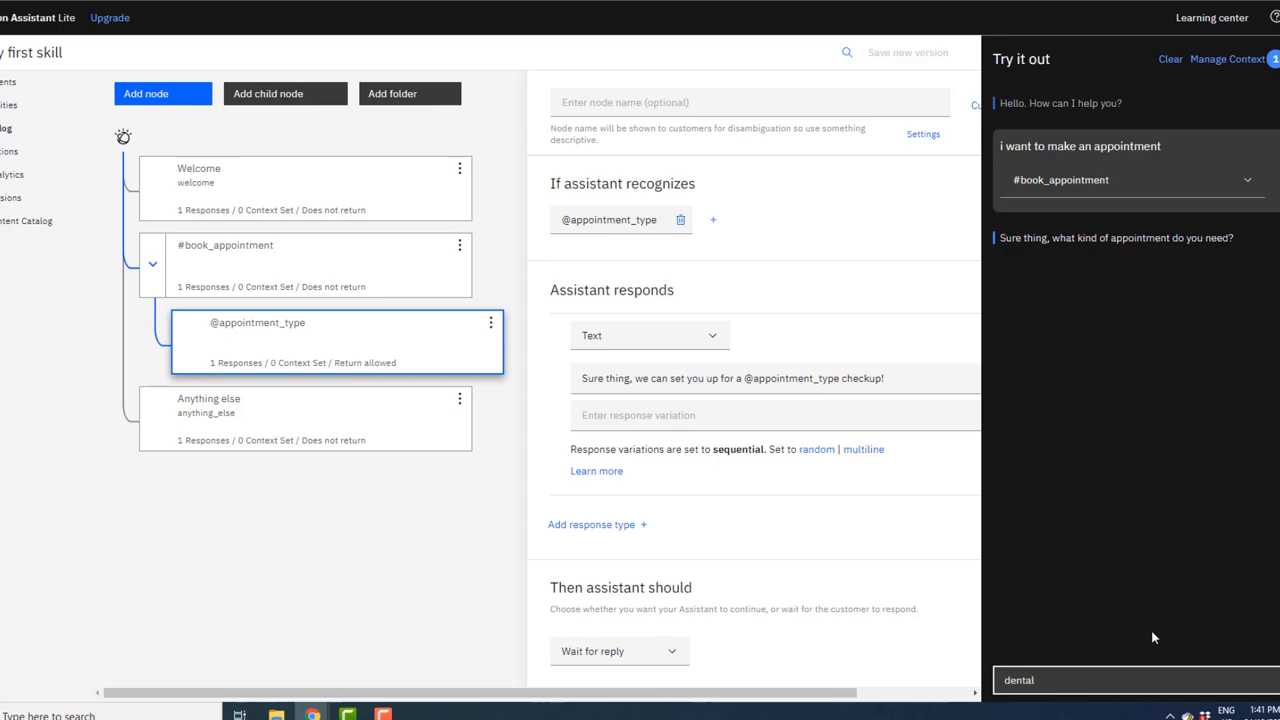
{"action": "key", "text": "Return"}
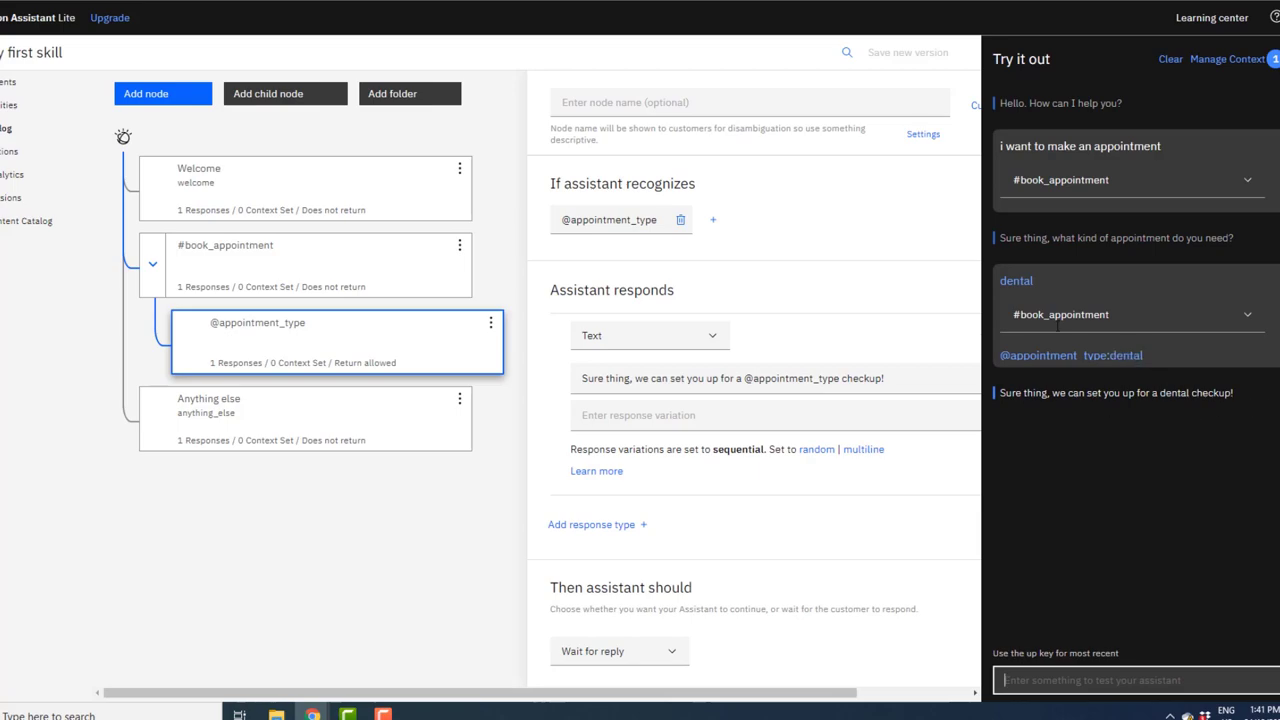
{"action": "left_click", "coordinate": [1216, 306]}
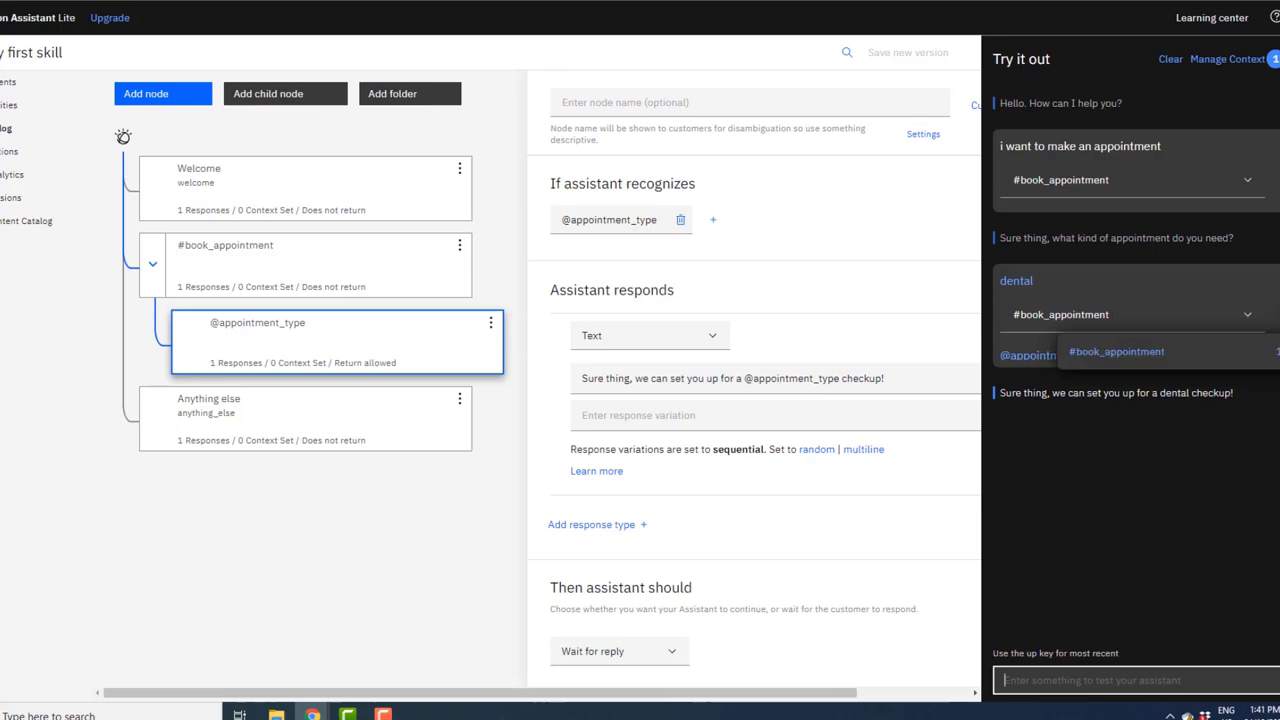
{"action": "left_click", "coordinate": [1124, 341]}
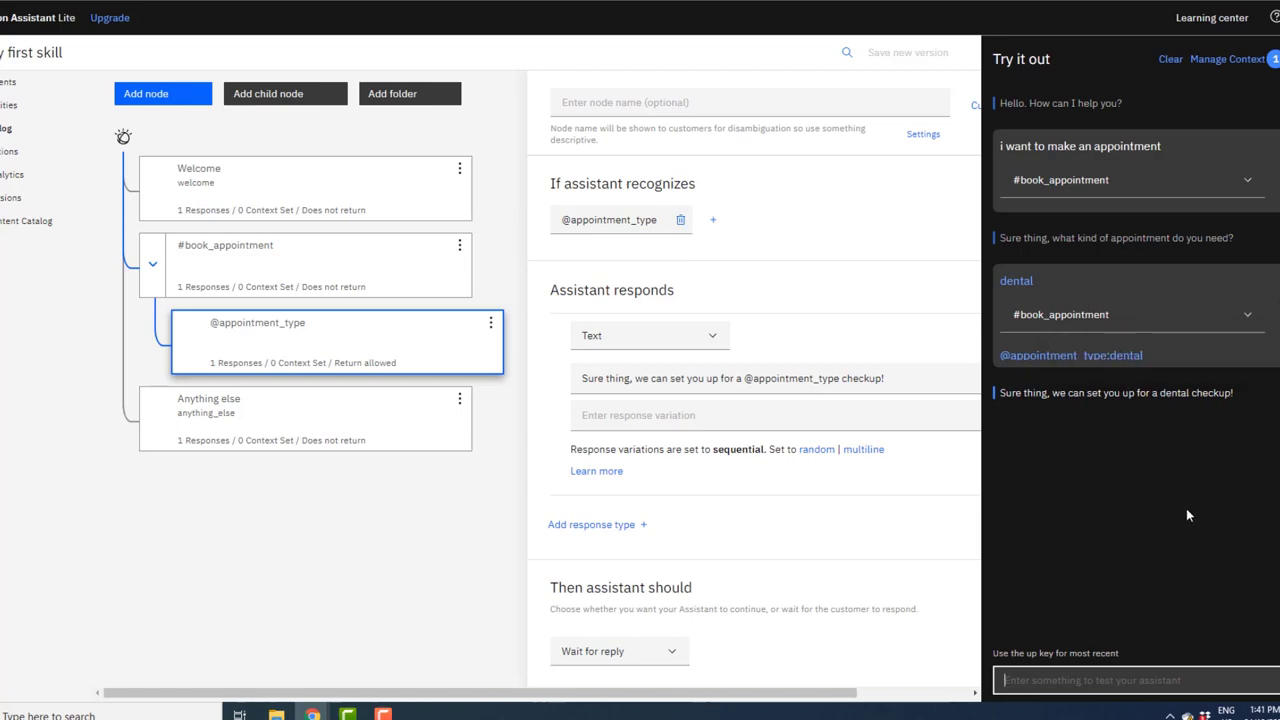
Send the message "dentist" in the test conversation and inspect its intent choices
{"action": "type", "text": "dentist"}
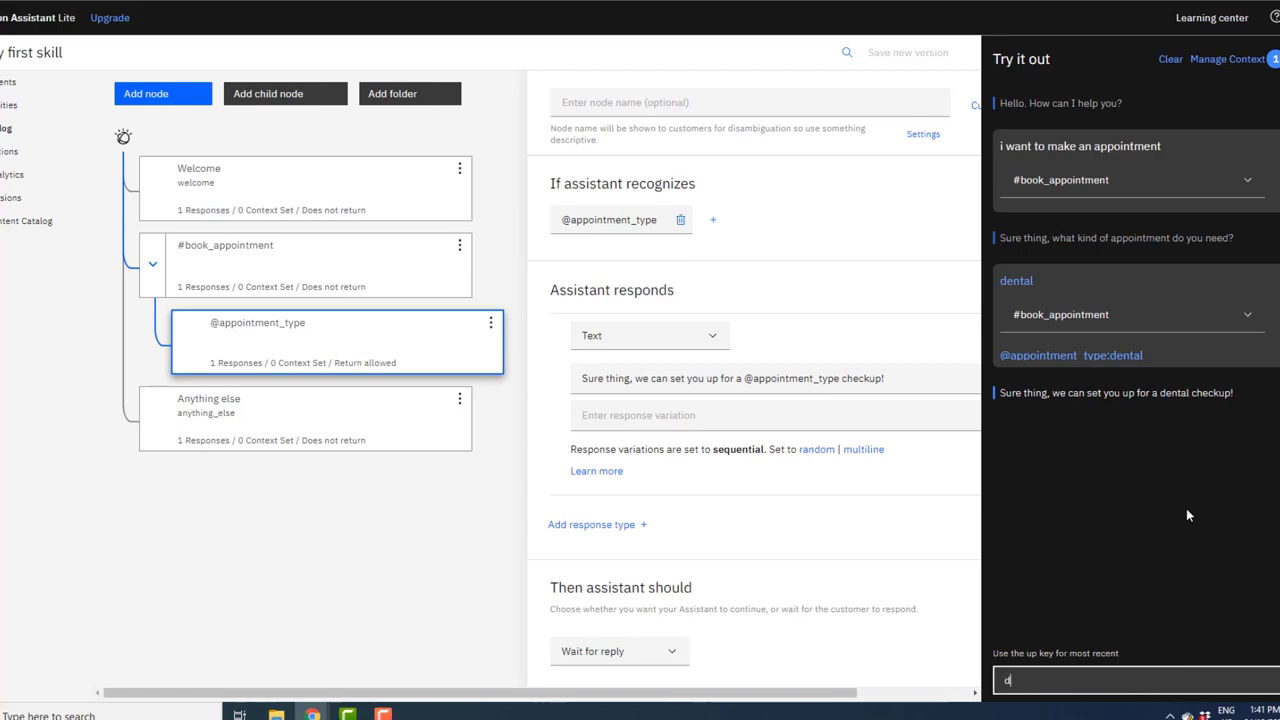
{"action": "key", "text": "Return"}
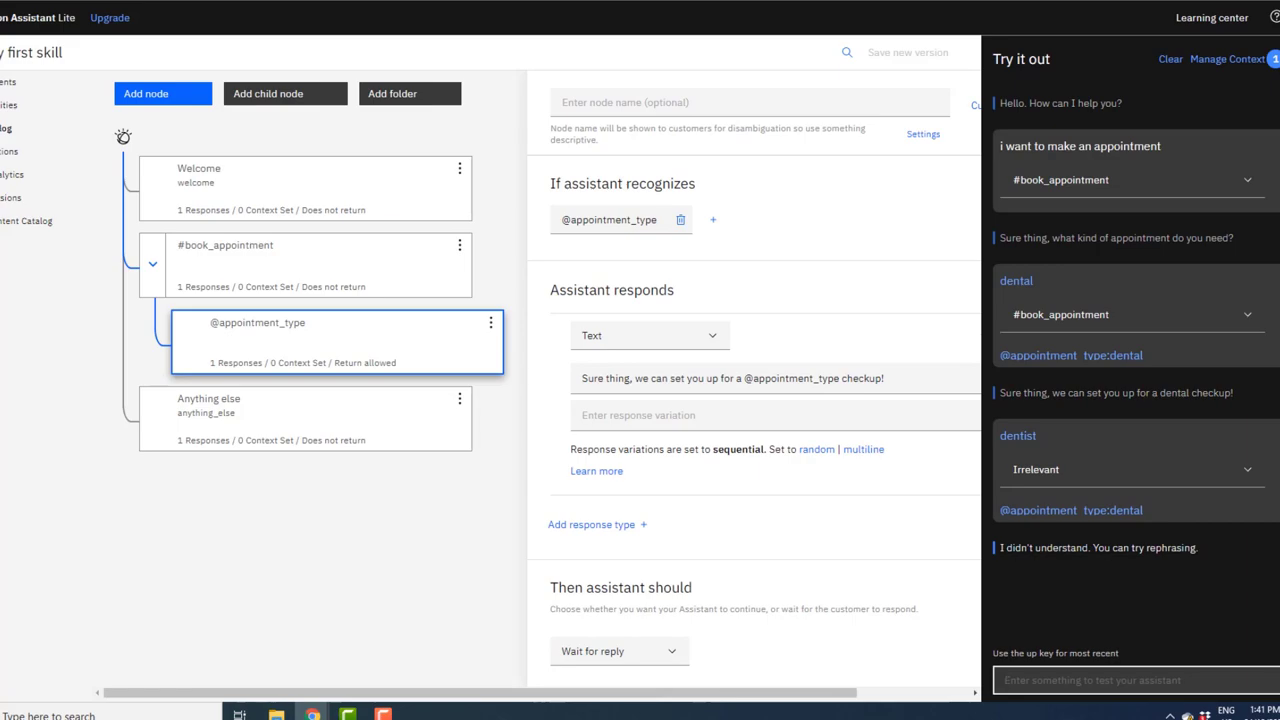
{"action": "left_click", "coordinate": [1140, 469]}
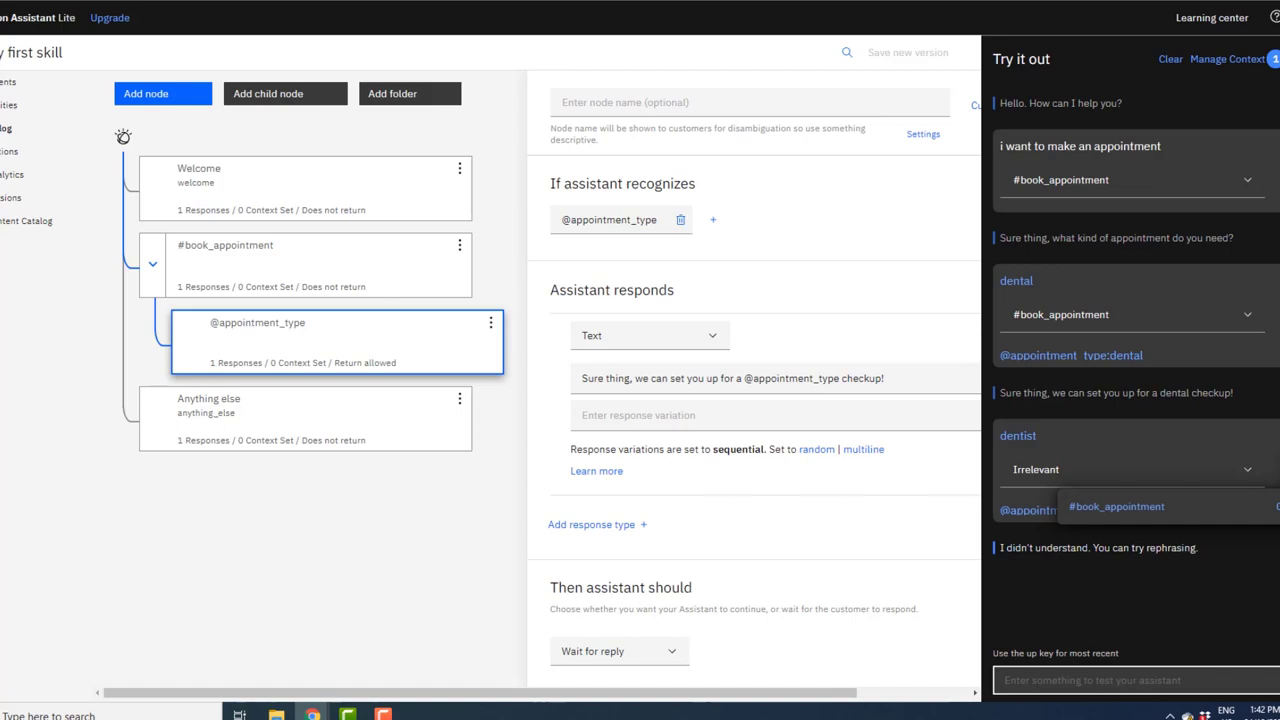
{"action": "left_click", "coordinate": [1248, 470]}
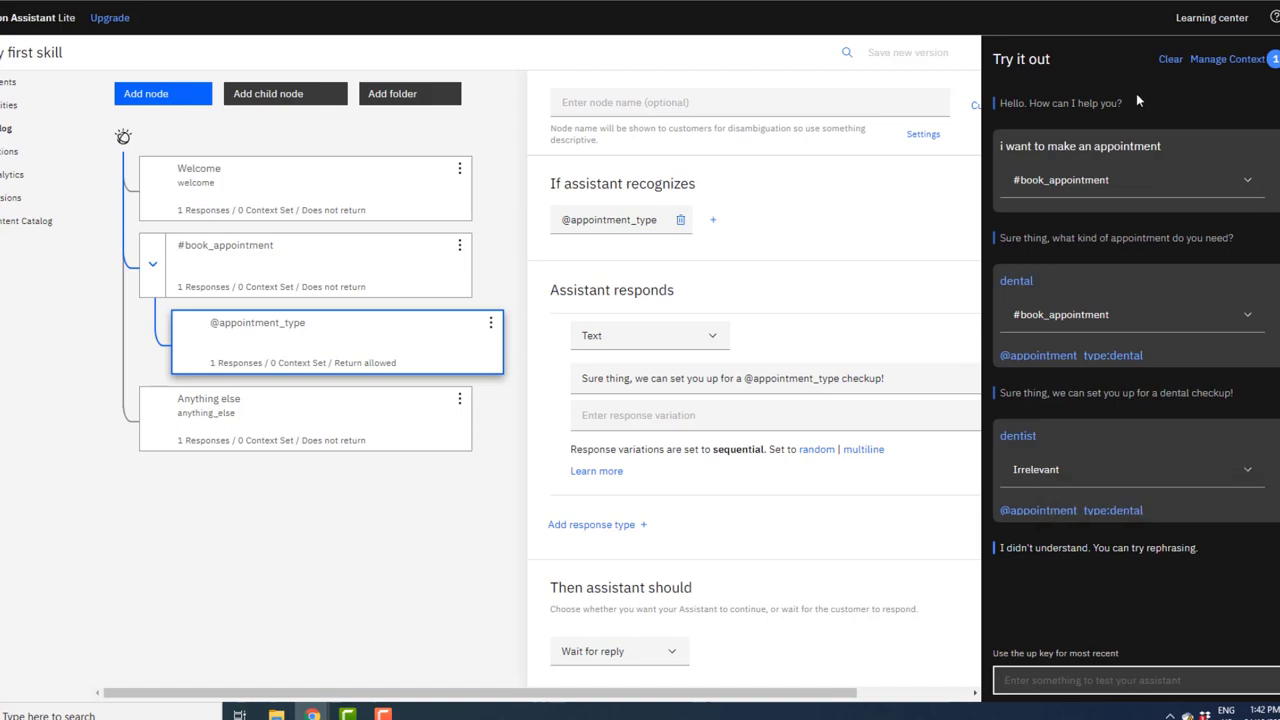
Assign the #book_appointment intent to the "dentist" message in the test conversation
{"action": "left_click", "coordinate": [1248, 474]}
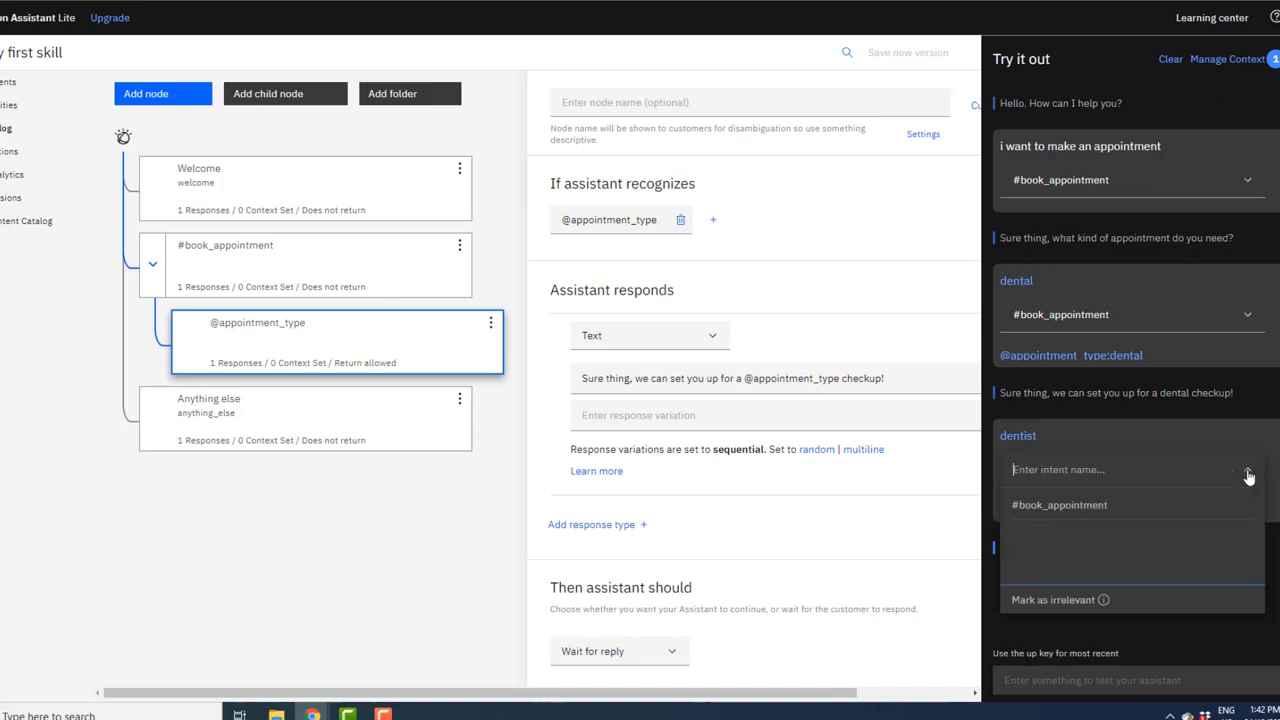
{"action": "left_click", "coordinate": [1098, 506]}
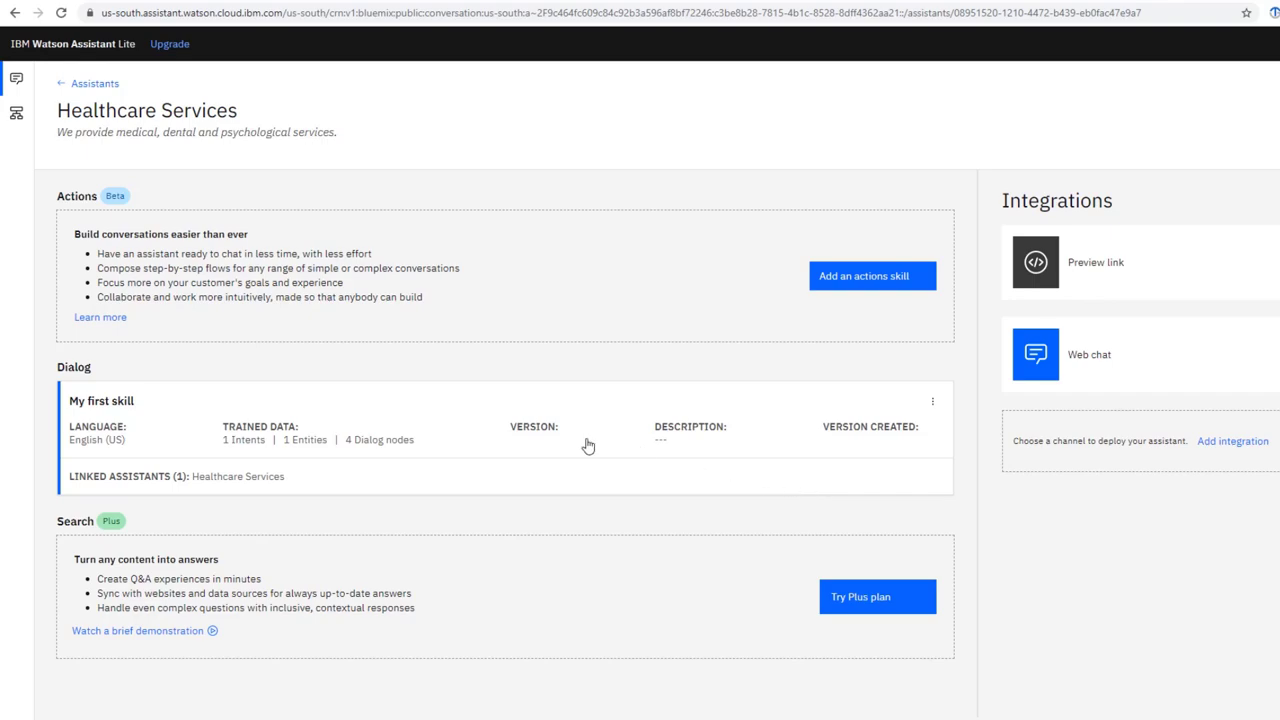
Open My first skill and preview the Slots guided tour from the Learning center, postponing the tour
{"action": "left_click", "coordinate": [233, 427]}
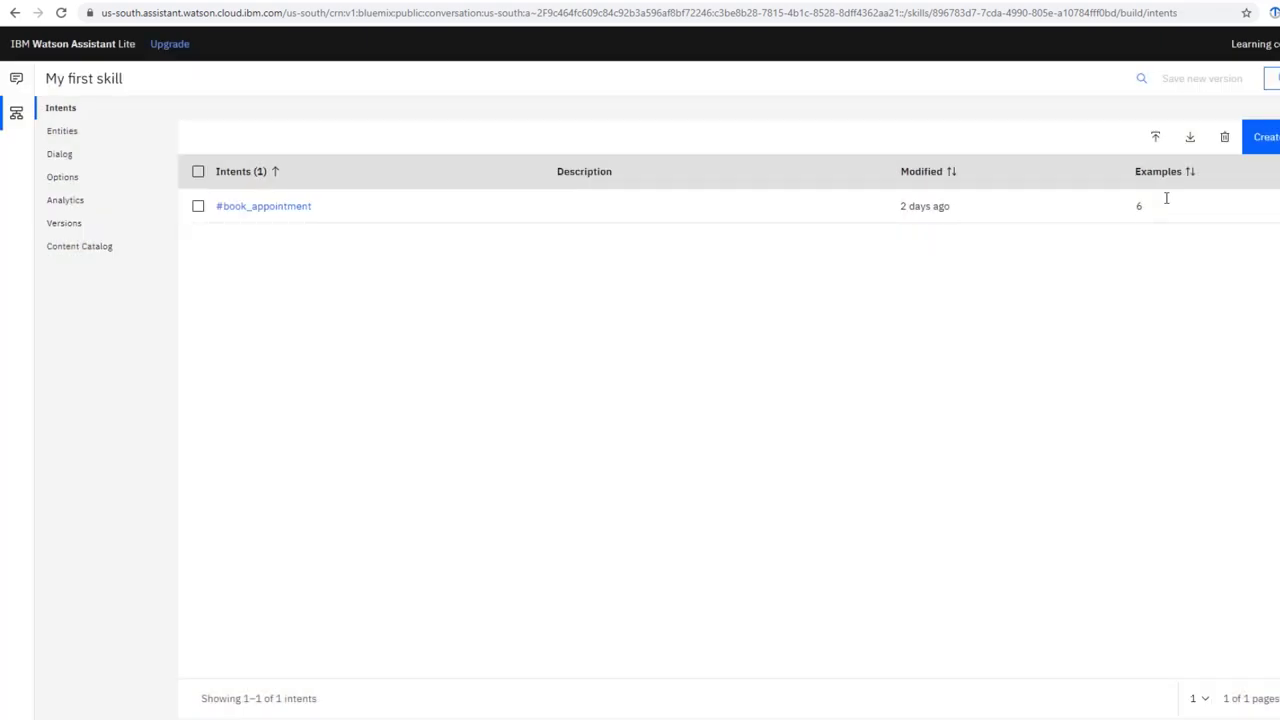
{"action": "left_click", "coordinate": [1252, 44]}
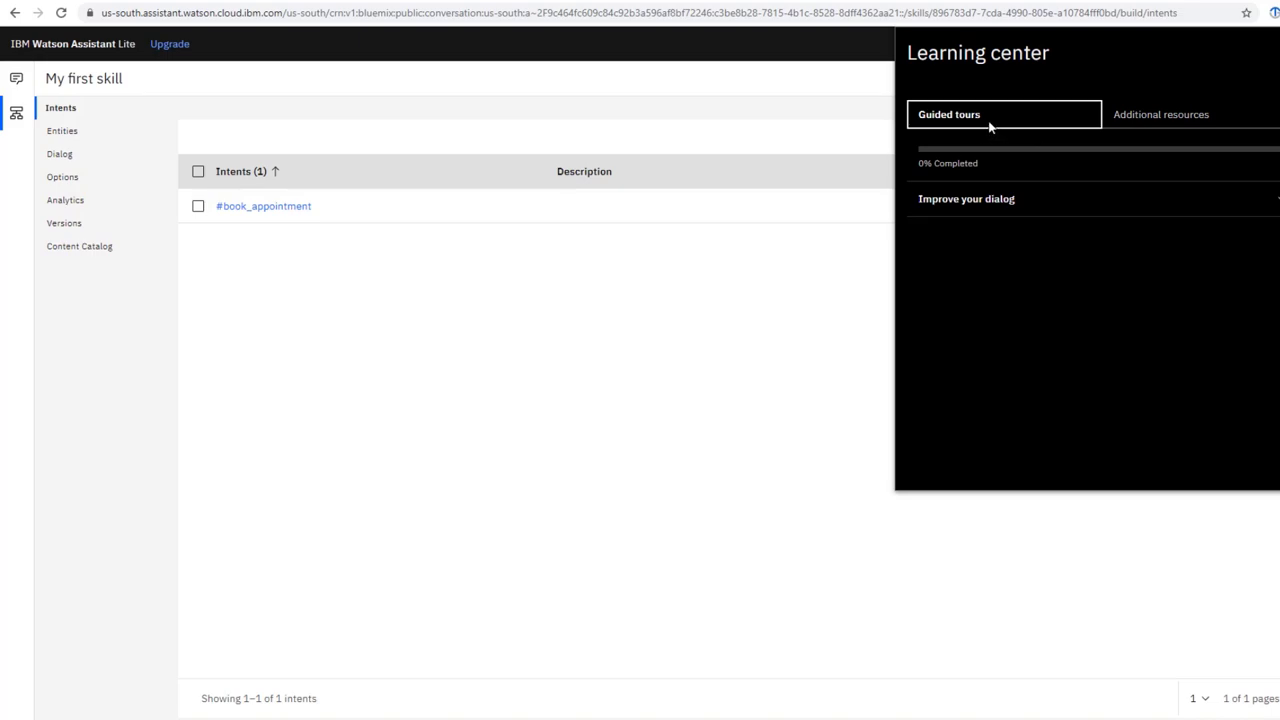
{"action": "left_click", "coordinate": [972, 201]}
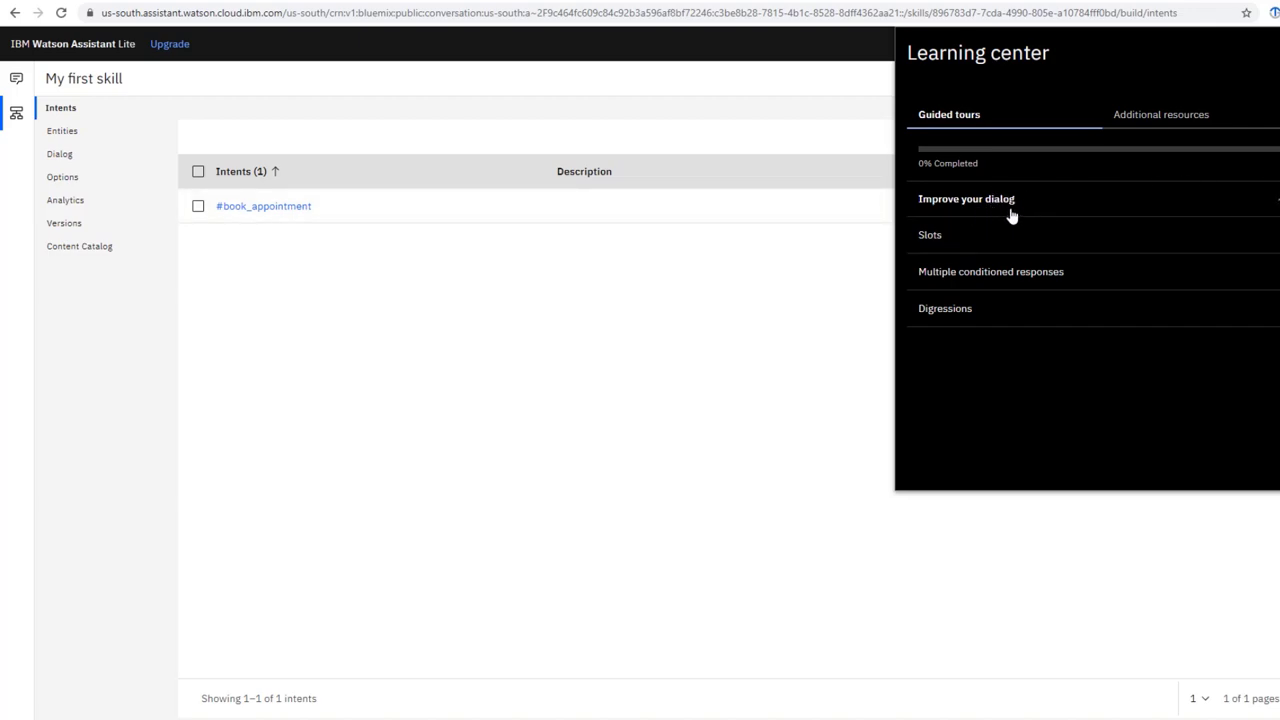
{"action": "left_click", "coordinate": [983, 240]}
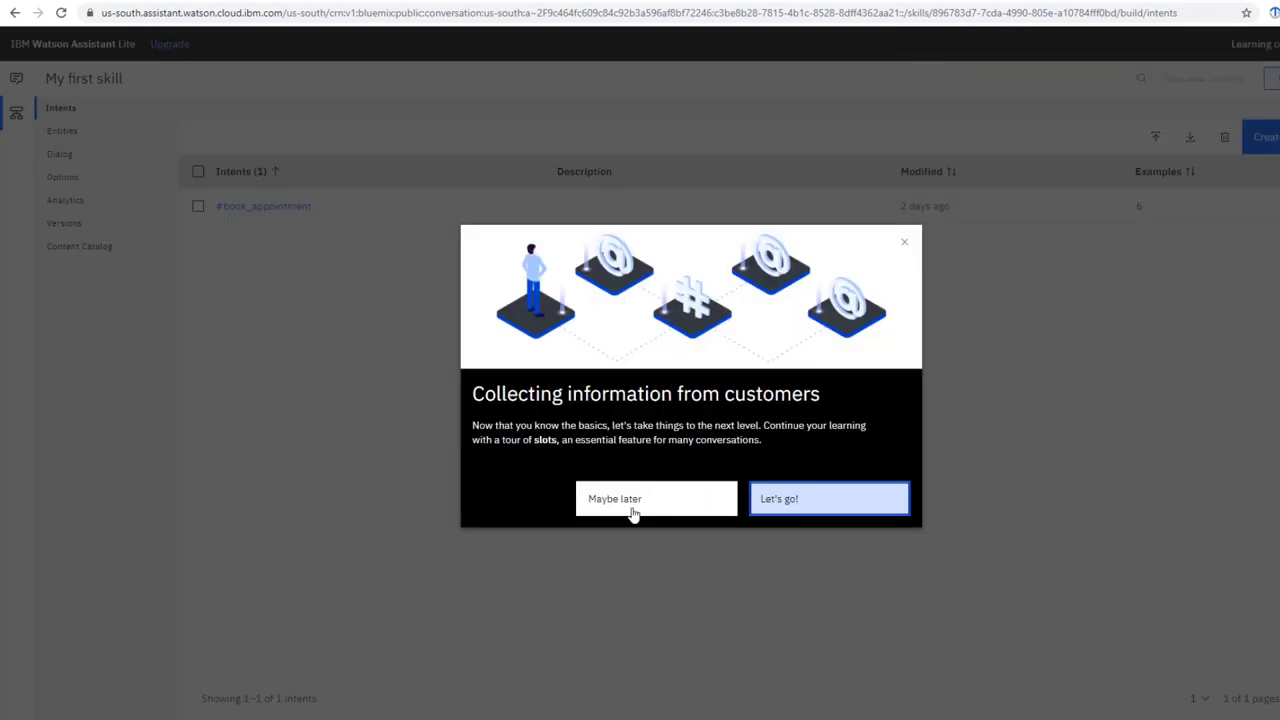
{"action": "left_click", "coordinate": [630, 513]}
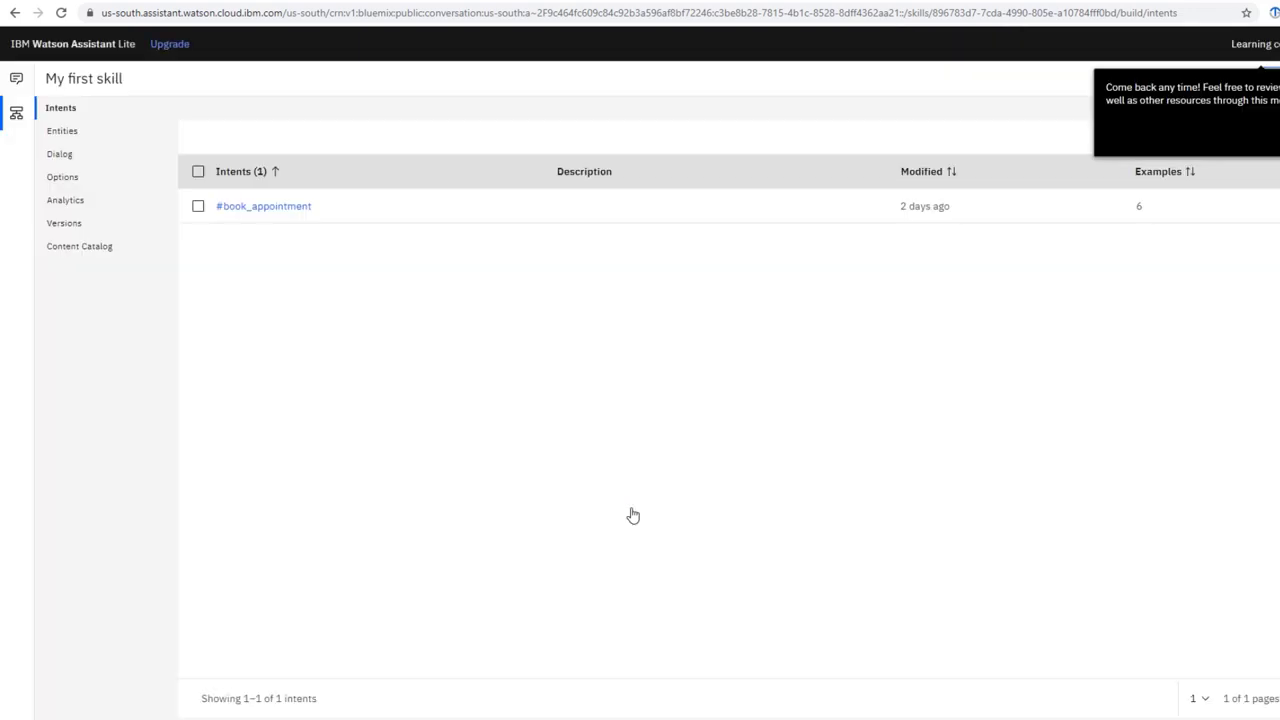
Try to start the Multiple conditioned responses guided tour from the Learning center's Improve your dialog section
{"action": "left_click", "coordinate": [1248, 46]}
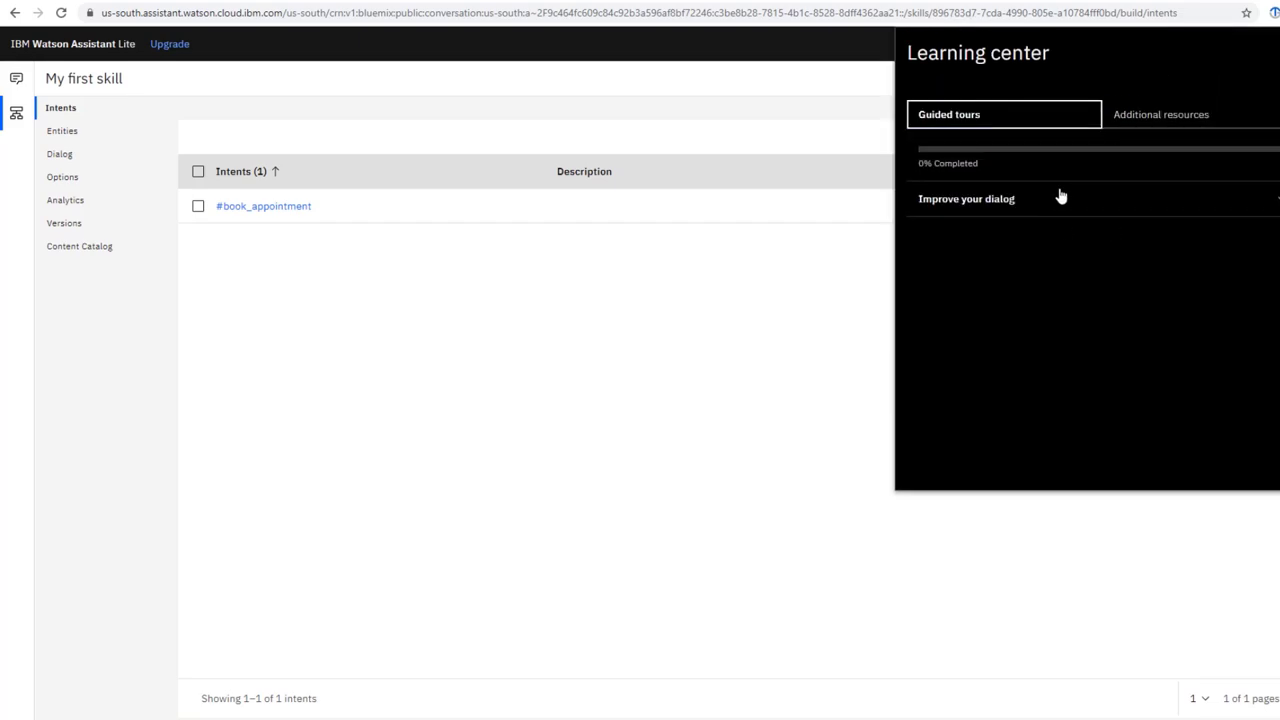
{"action": "left_click", "coordinate": [1060, 198]}
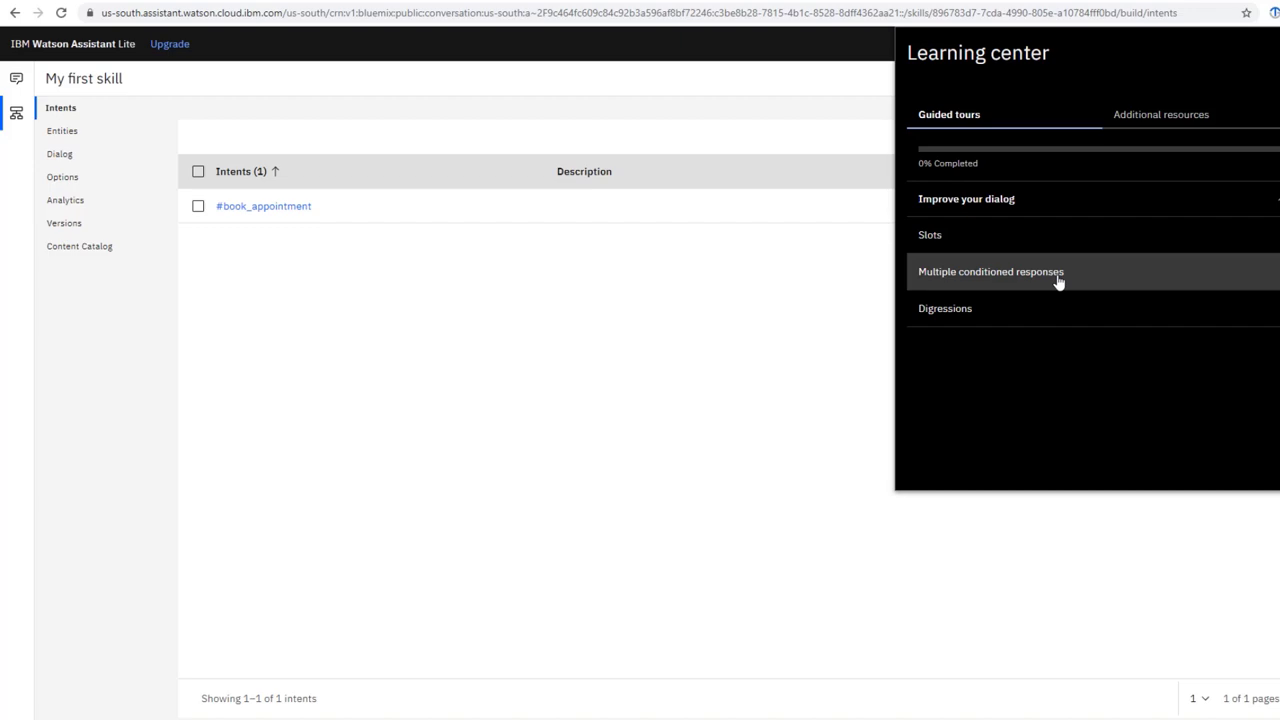
{"action": "left_click", "coordinate": [1059, 272]}
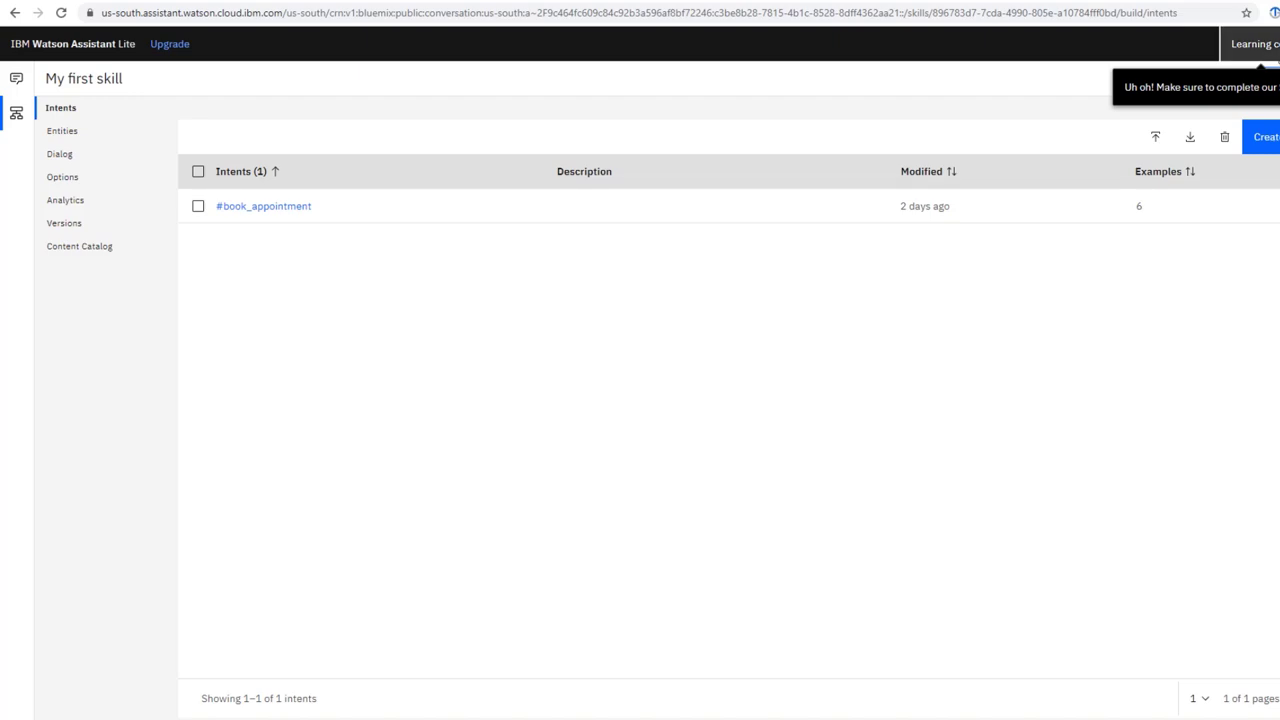
Look over the Improve your dialog tours and the Get started additional resources in the Learning center
{"action": "left_click", "coordinate": [1250, 43]}
{"action": "left_click", "coordinate": [968, 201]}
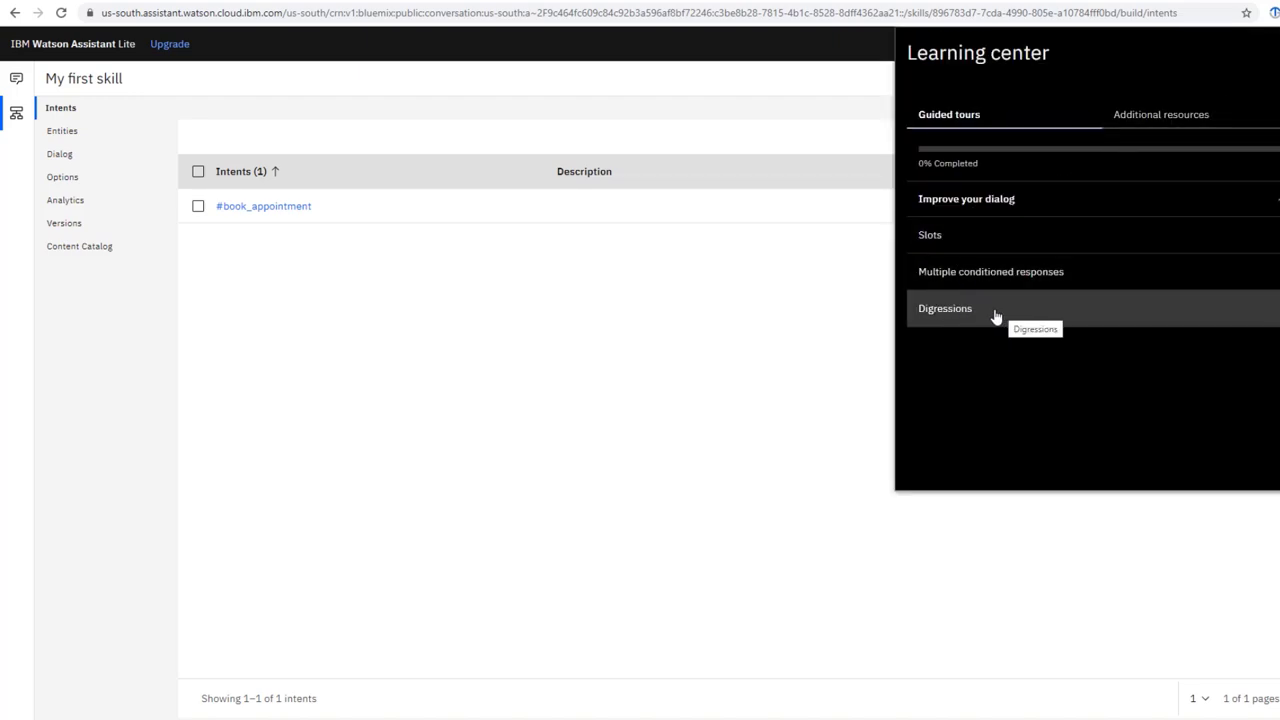
{"action": "left_click", "coordinate": [1190, 125]}
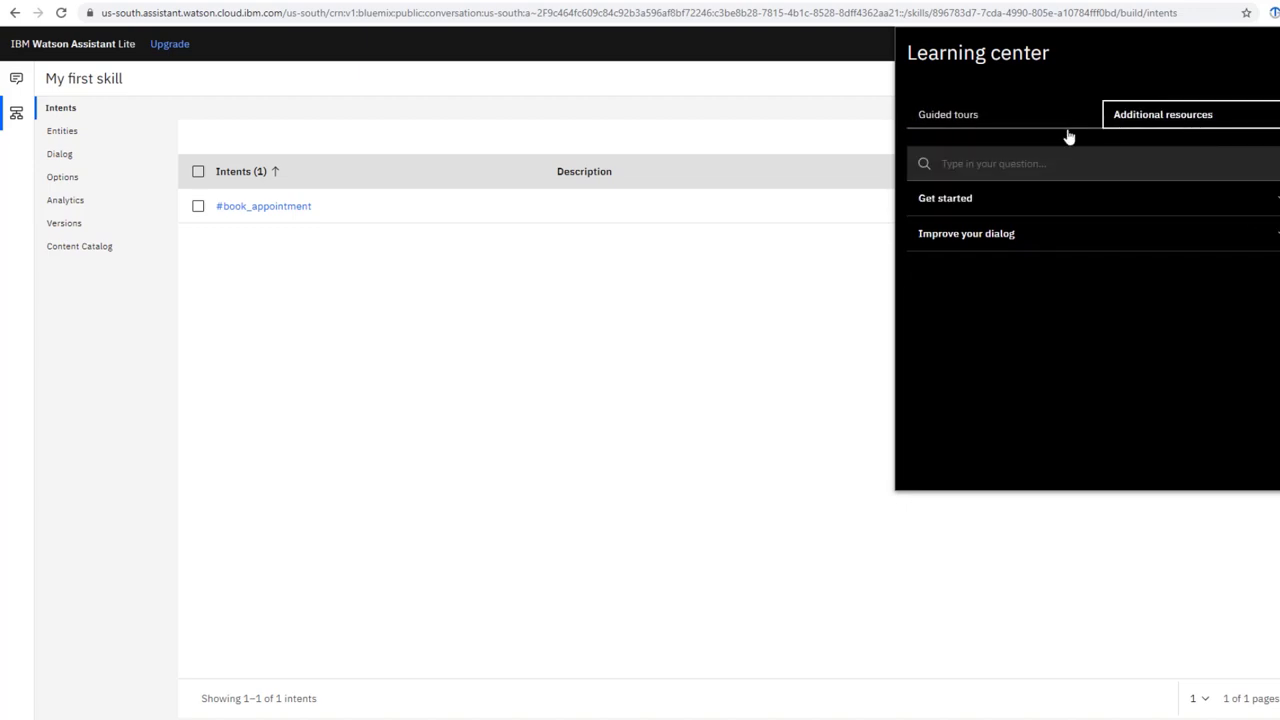
{"action": "left_click", "coordinate": [997, 200]}
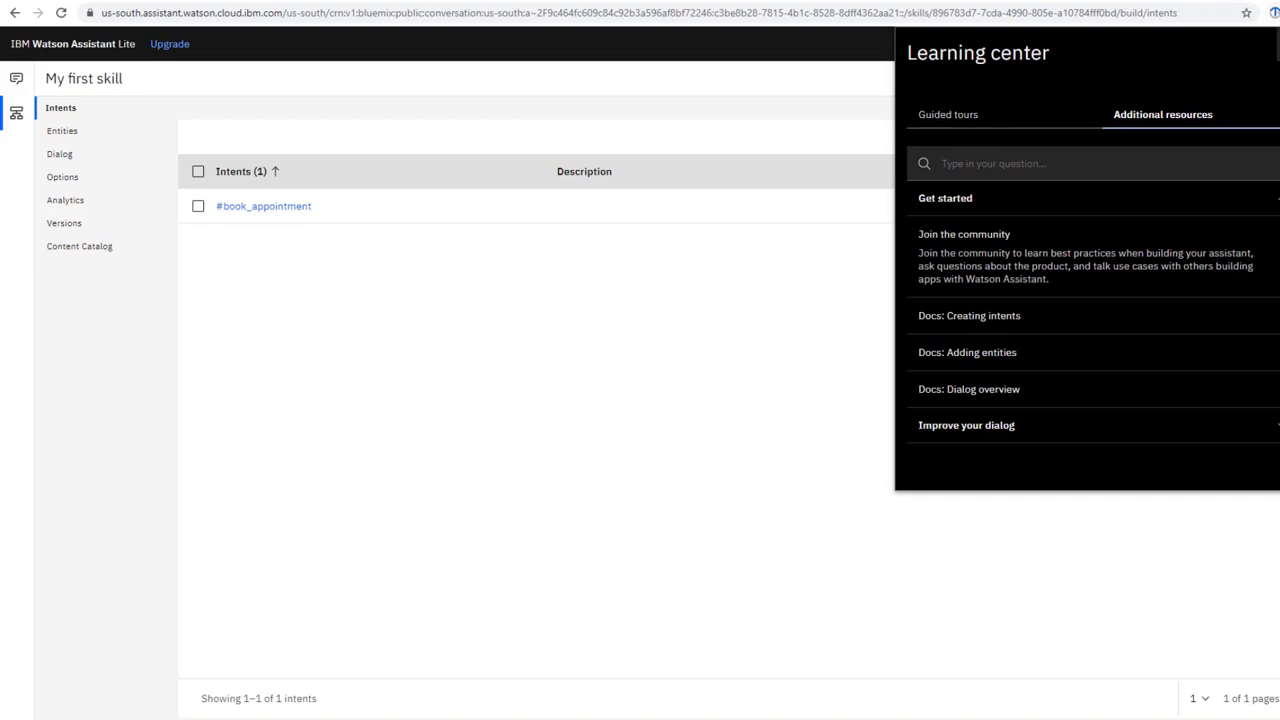
{"action": "left_click", "coordinate": [867, 259]}
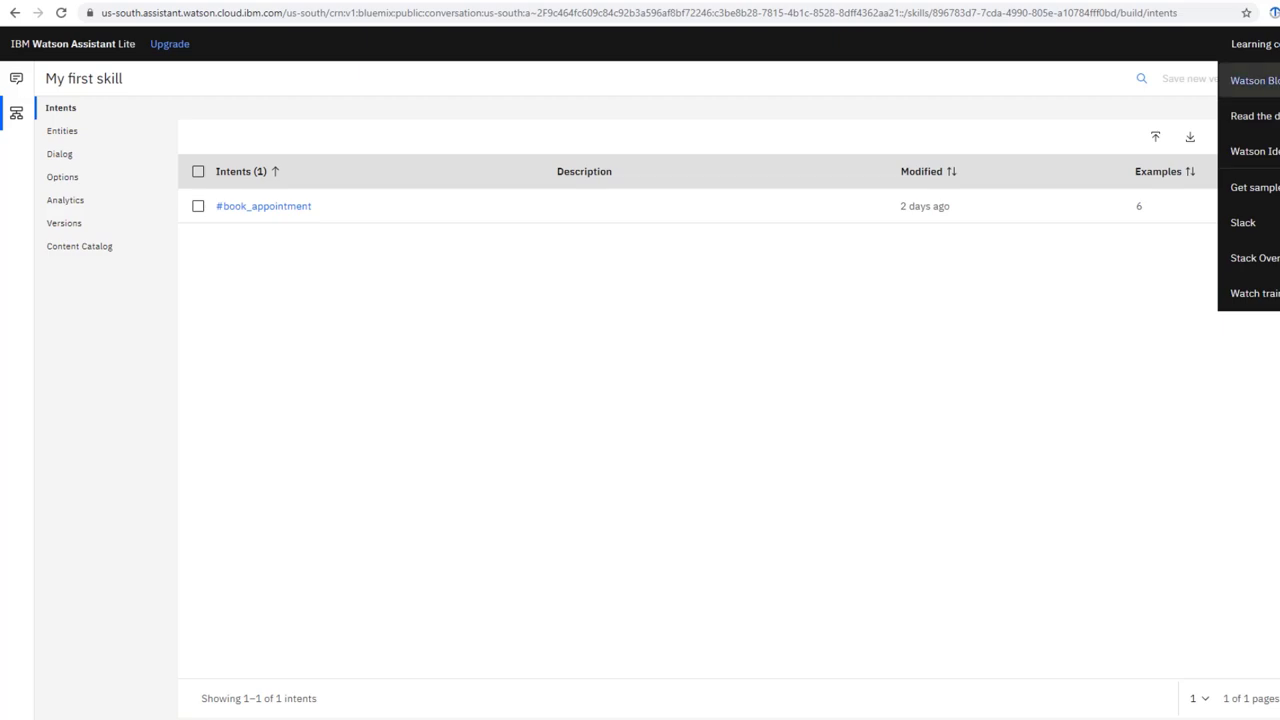
Open the Watson Assistant documentation, browse its tutorial and how-to topics, and return to the skill's intents page
{"action": "left_click", "coordinate": [1277, 118]}
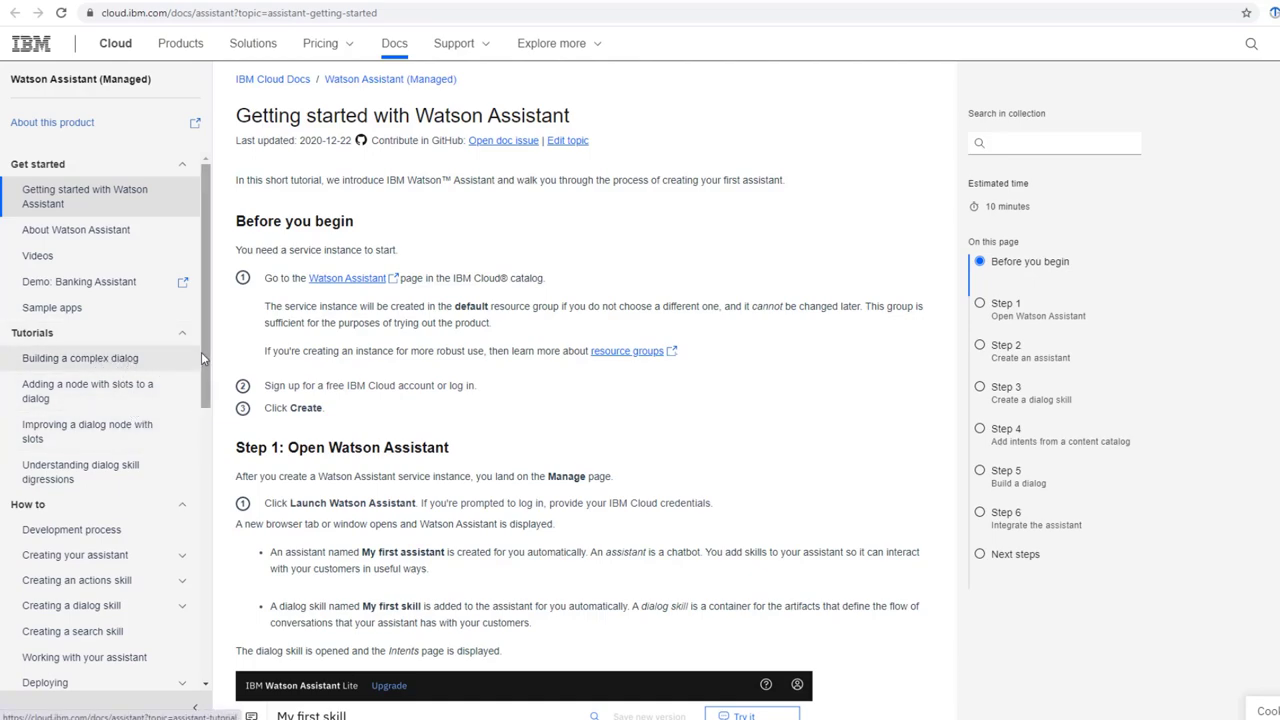
{"action": "left_click_drag", "start_coordinate": [201, 352], "coordinate": [194, 386]}
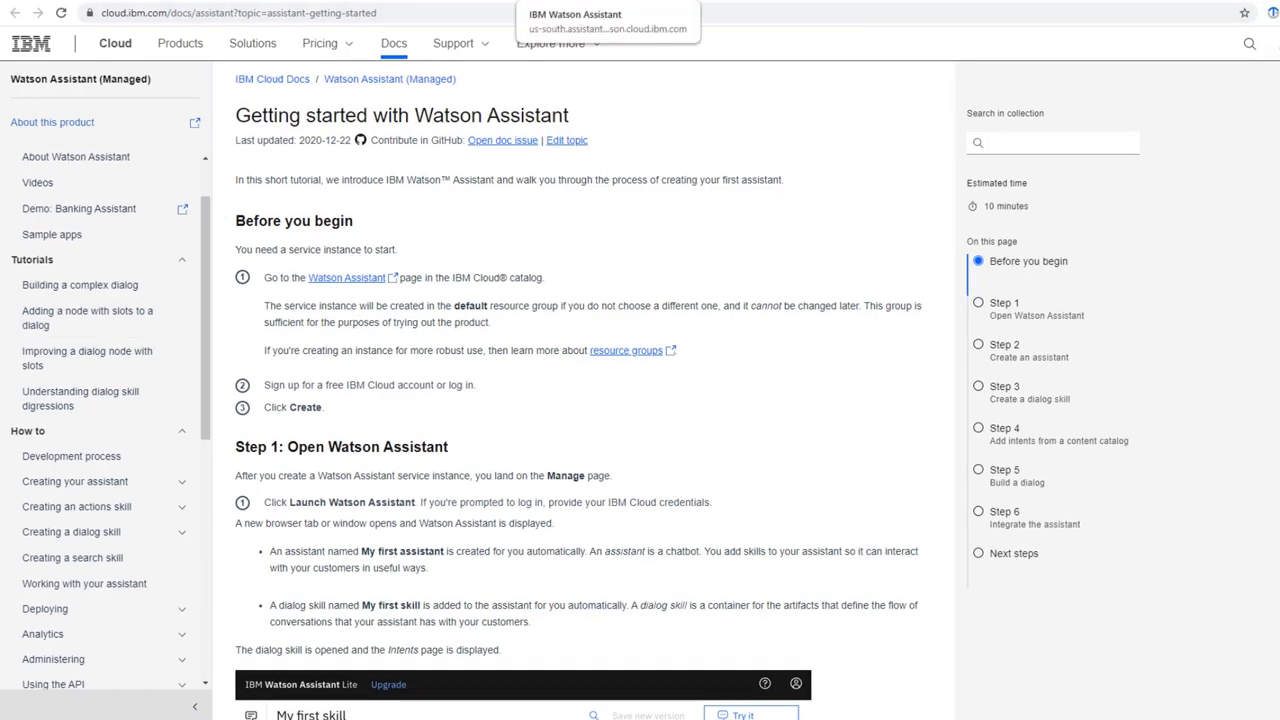
{"action": "left_click", "coordinate": [576, 2]}
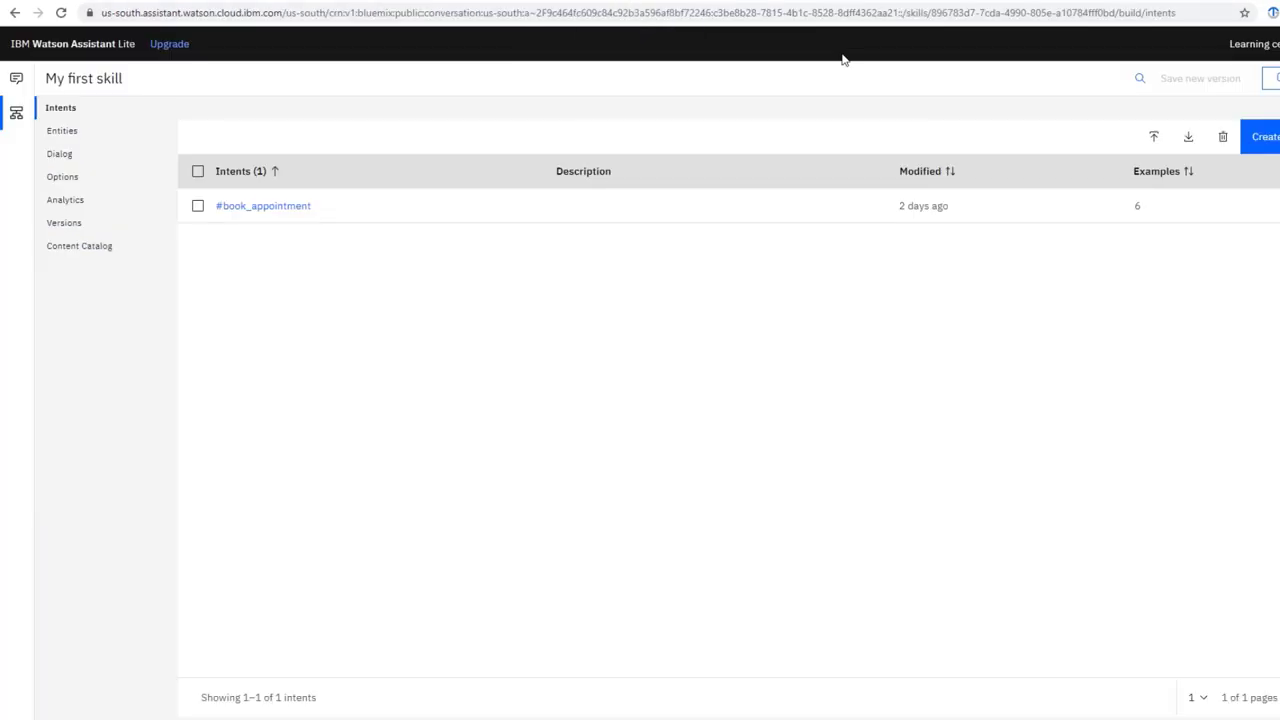
Revisit the Learning center and the list of help resources, leaving the skill's intents page clear
{"action": "left_click", "coordinate": [1262, 46]}
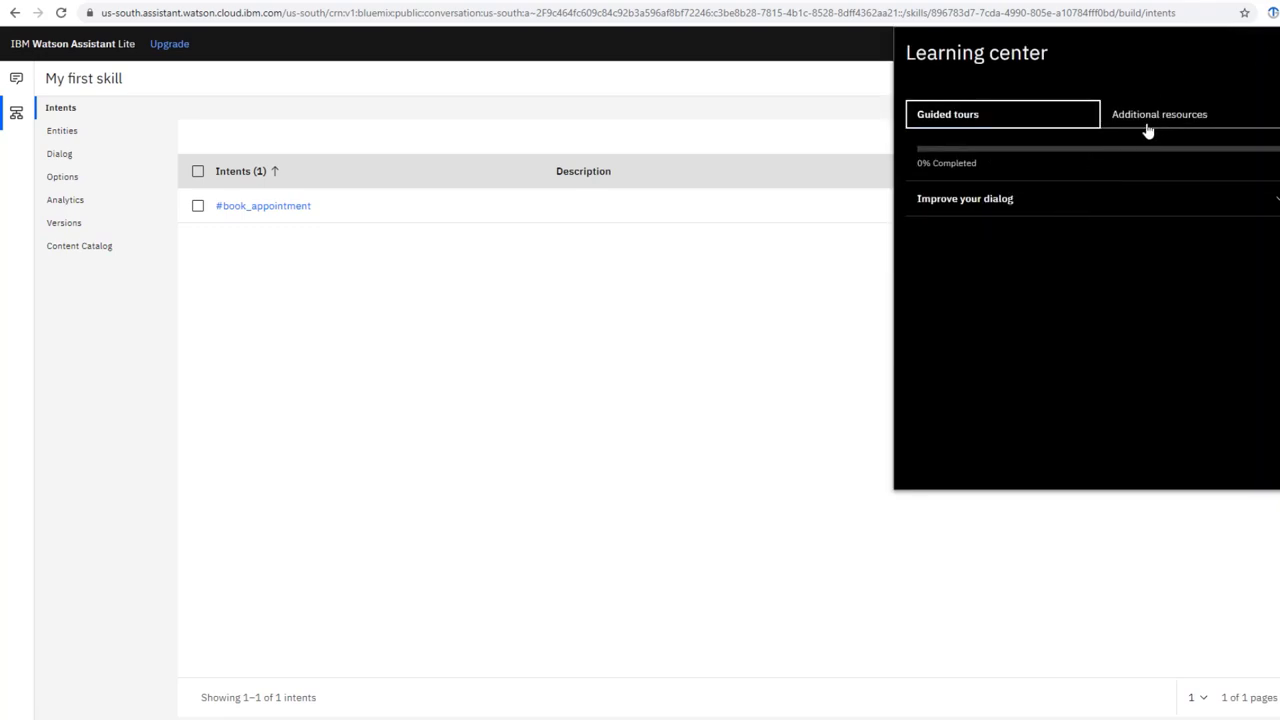
{"action": "key", "text": "ctrl+shift+Tab"}
{"action": "left_click", "coordinate": [644, 2]}
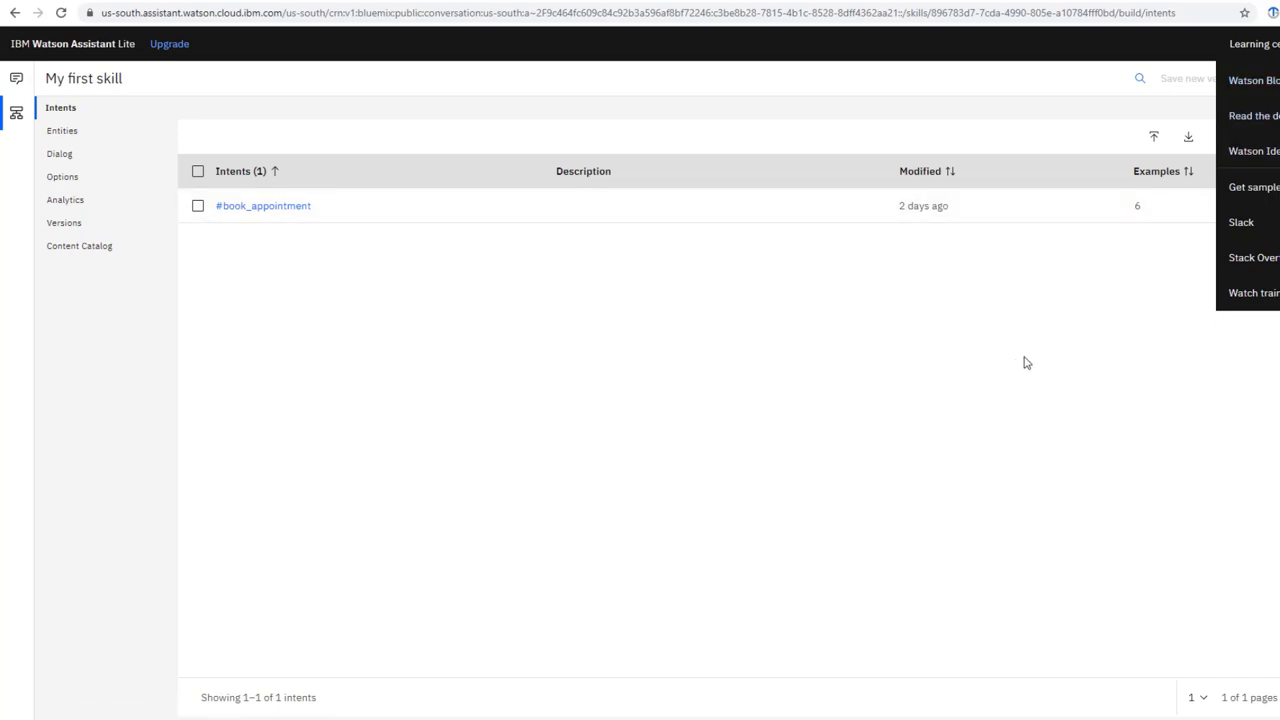
{"action": "left_click", "coordinate": [855, 371]}
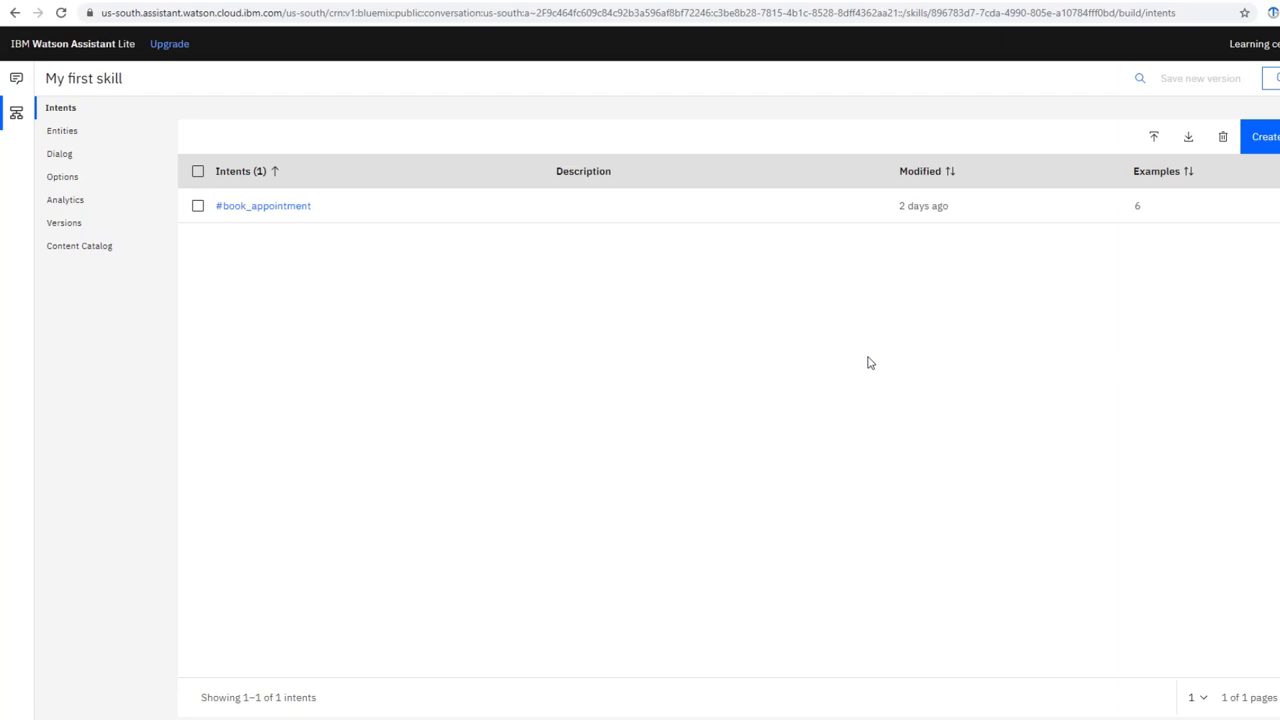
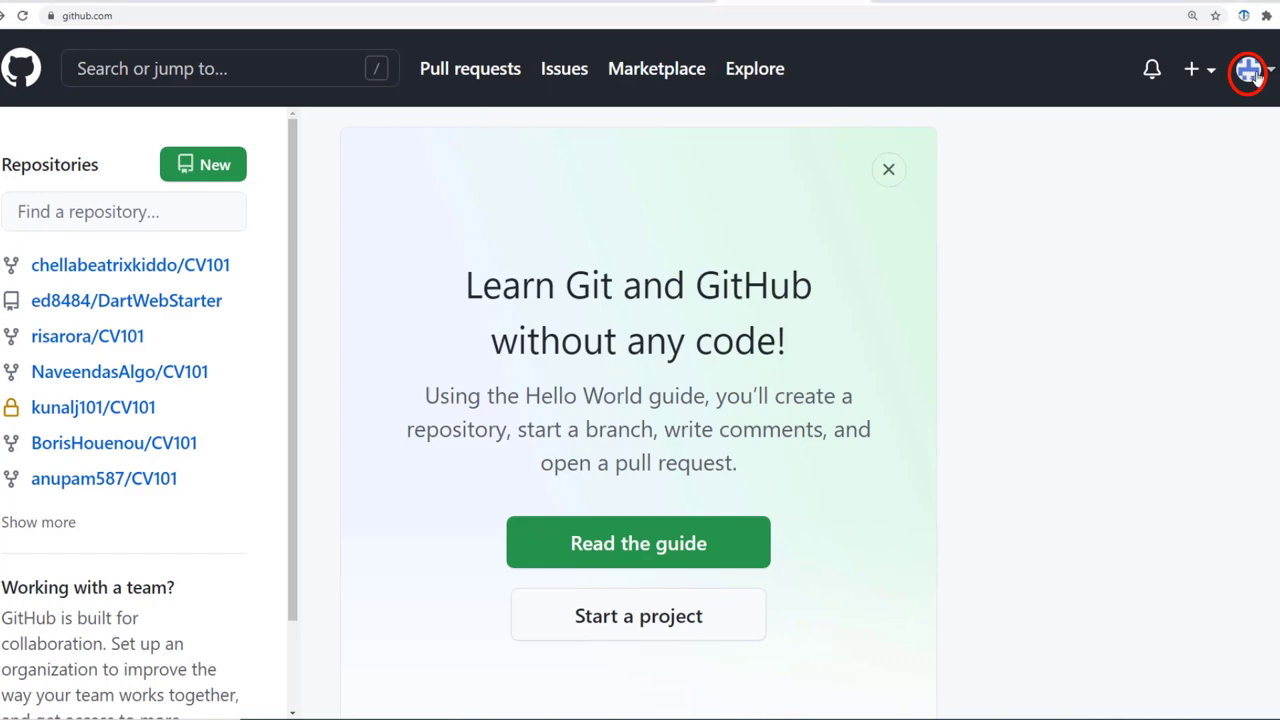
In GitHub, open the DartWebStarter repository from the account's repositories and check its clone and download options
{"action": "left_click", "coordinate": [1254, 74]}
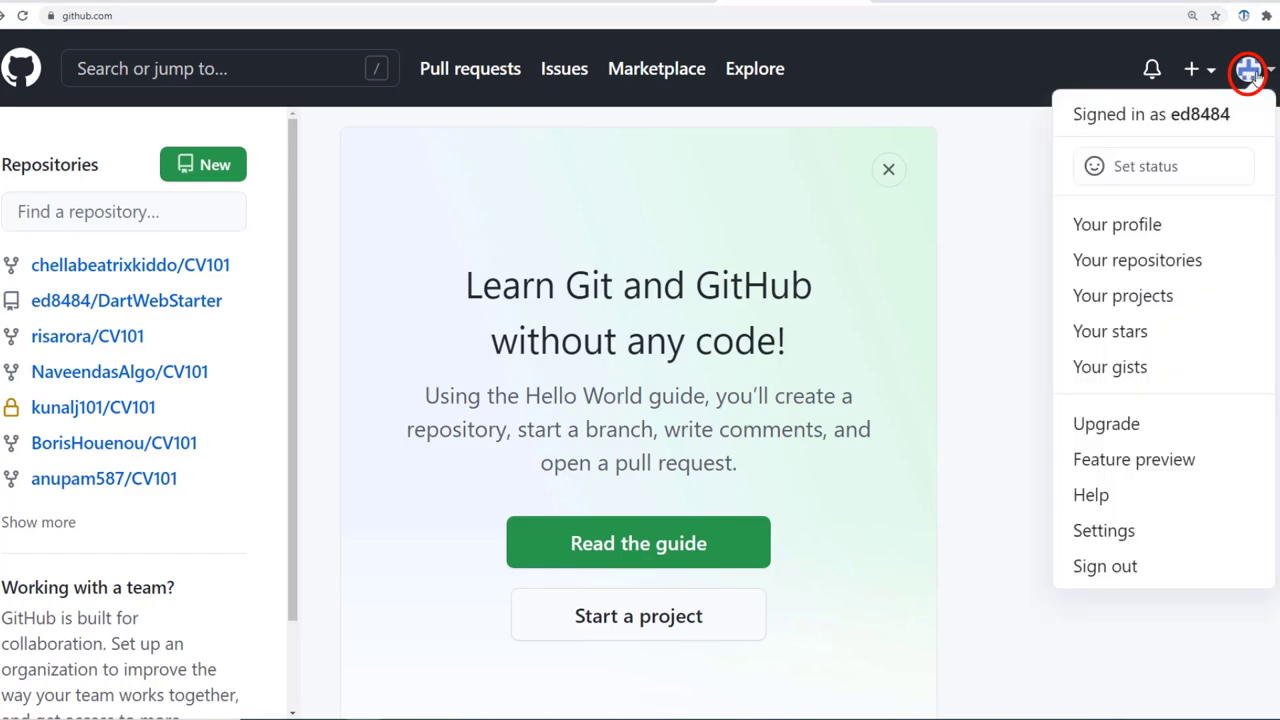
{"action": "left_click", "coordinate": [1194, 260]}
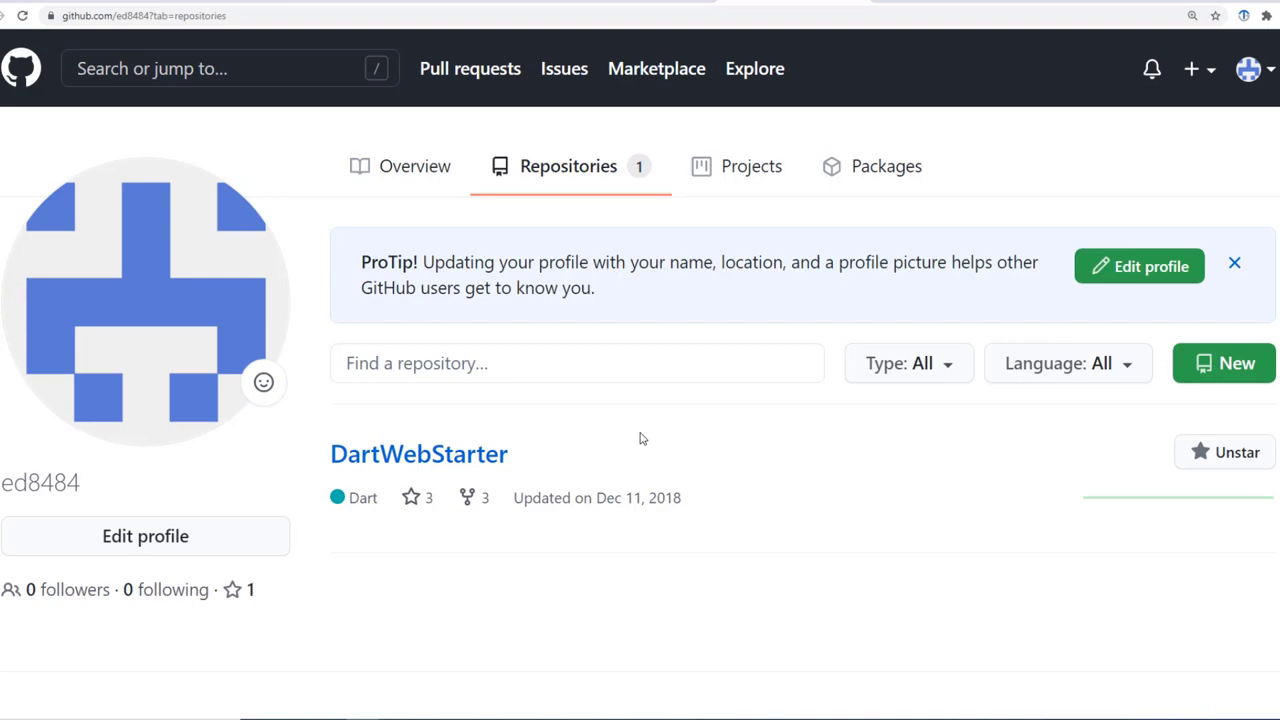
{"action": "left_click", "coordinate": [425, 466]}
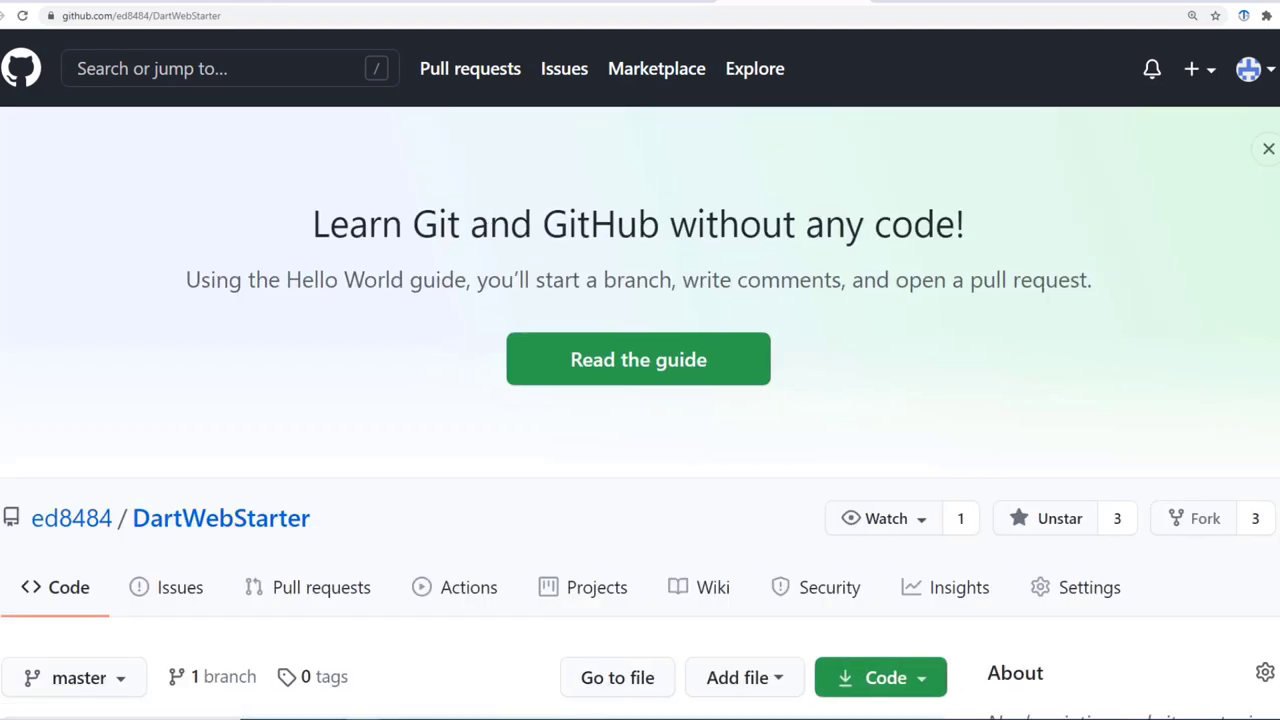
{"action": "scroll", "coordinate": [921, 260], "scroll_direction": "down", "scroll_amount": 4}
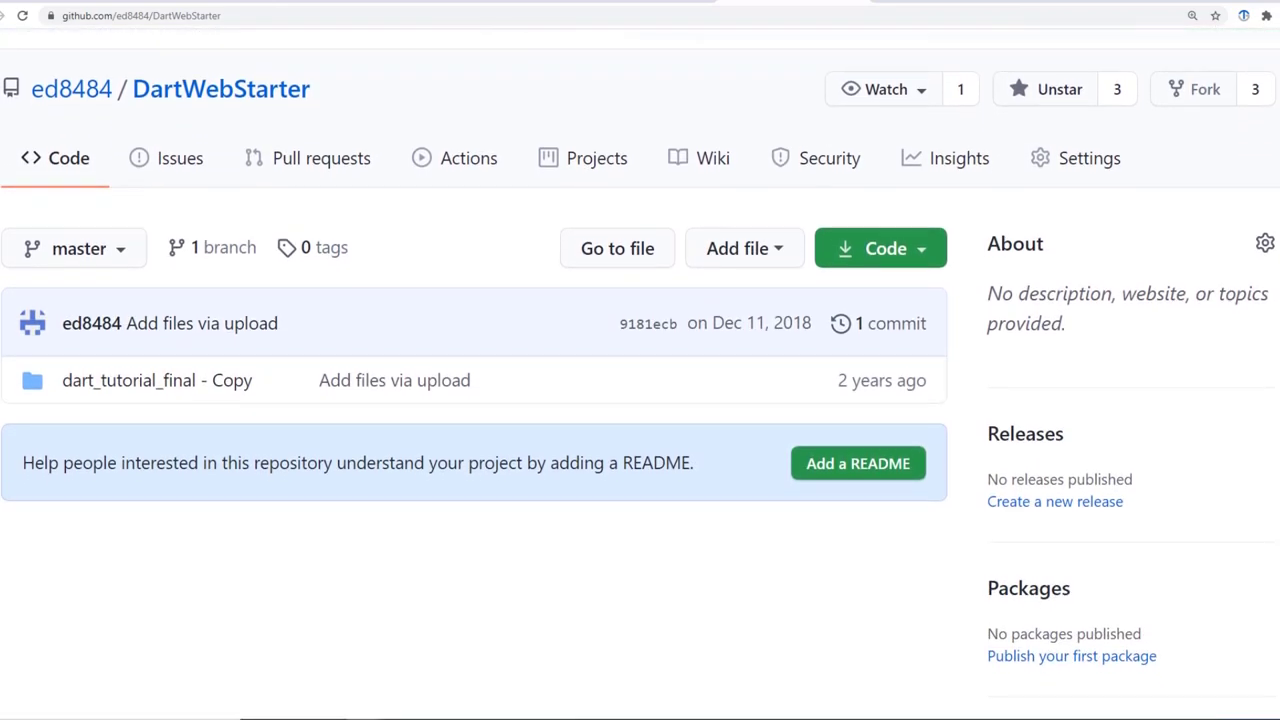
{"action": "left_click", "coordinate": [921, 246]}
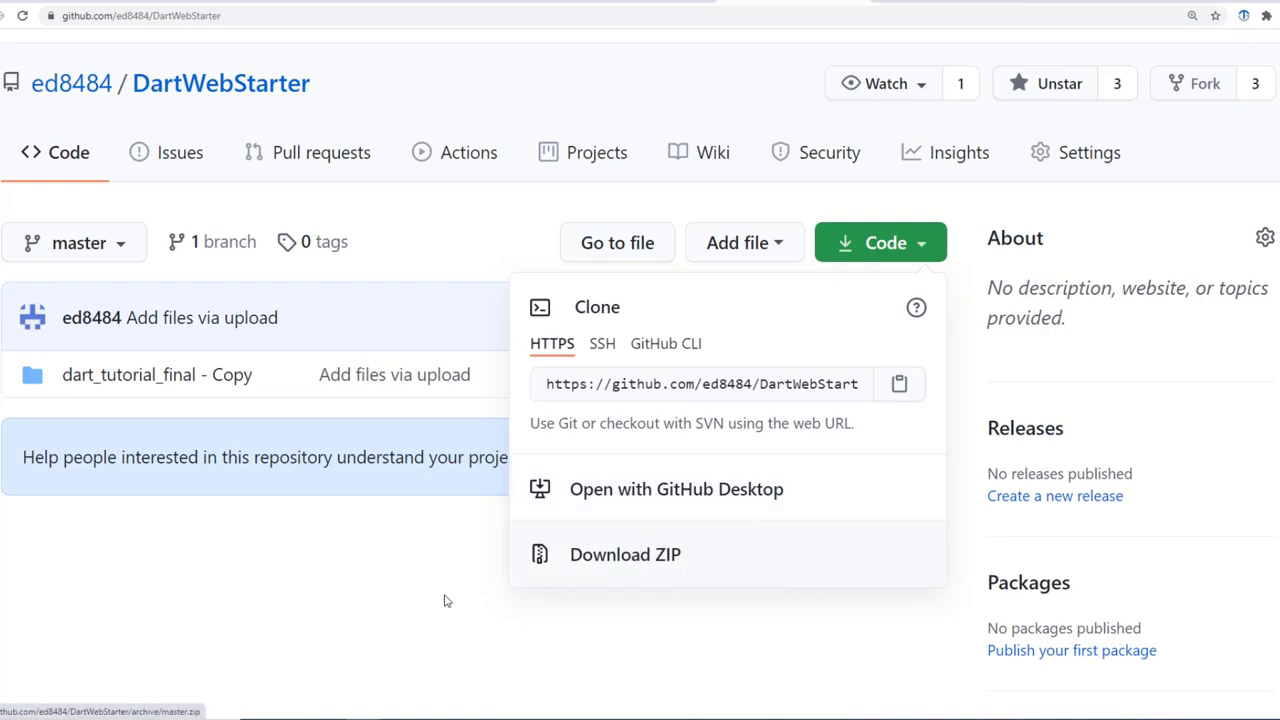
{"action": "left_click", "coordinate": [330, 572]}
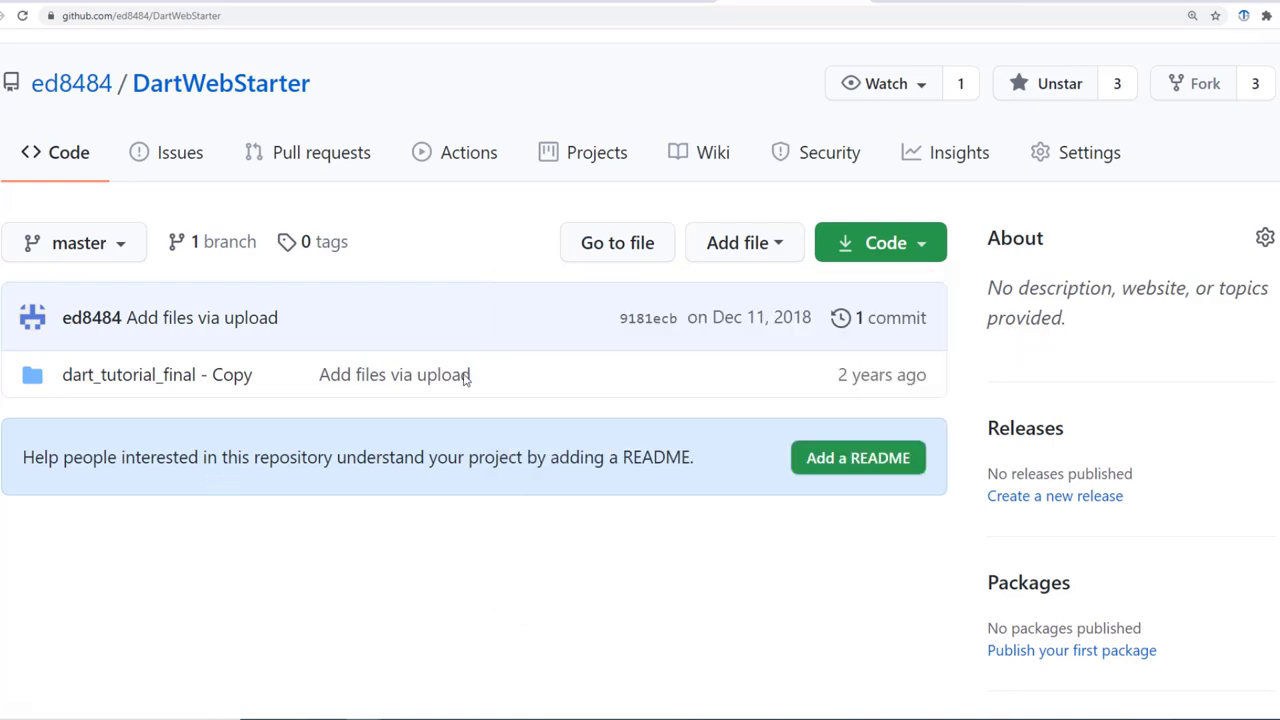
Browse the files in the dart_tutorial_final - Copy folder and its web subfolder
{"action": "left_click", "coordinate": [152, 375]}
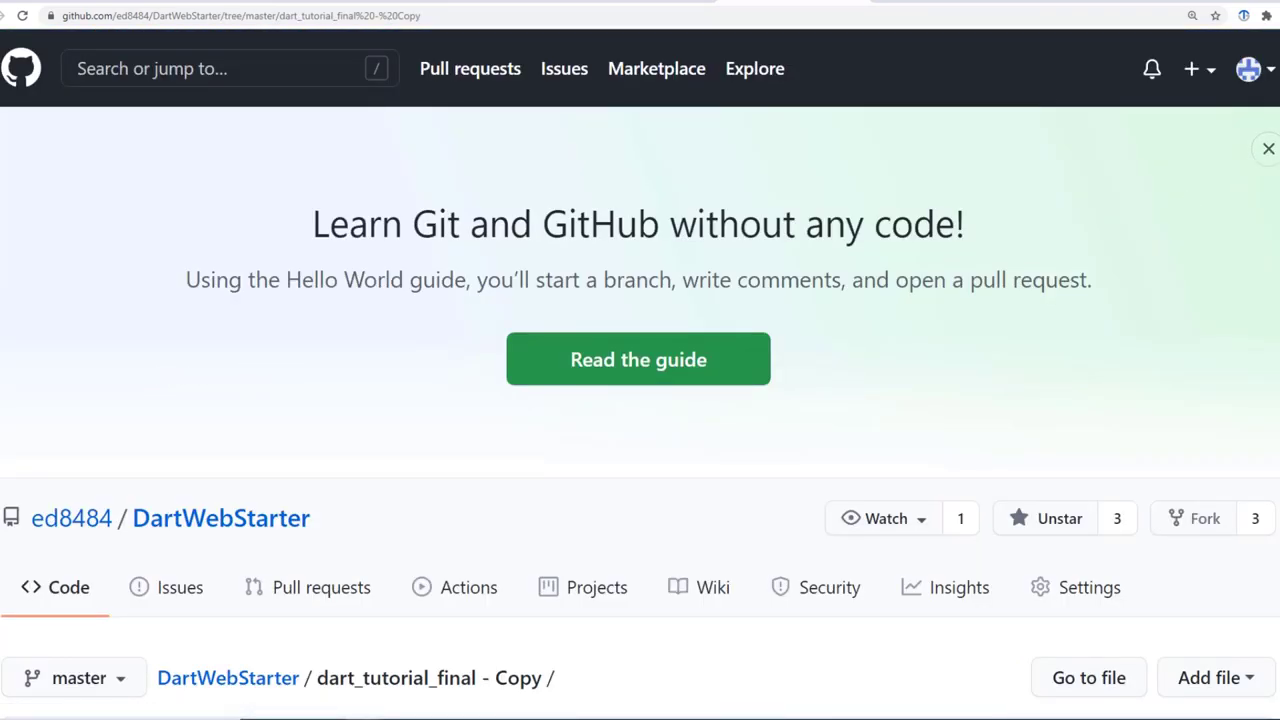
{"action": "scroll", "coordinate": [180, 371], "scroll_direction": "down", "scroll_amount": 5}
{"action": "scroll", "coordinate": [849, 343], "scroll_direction": "down", "scroll_amount": 2}
{"action": "left_click", "coordinate": [74, 277]}
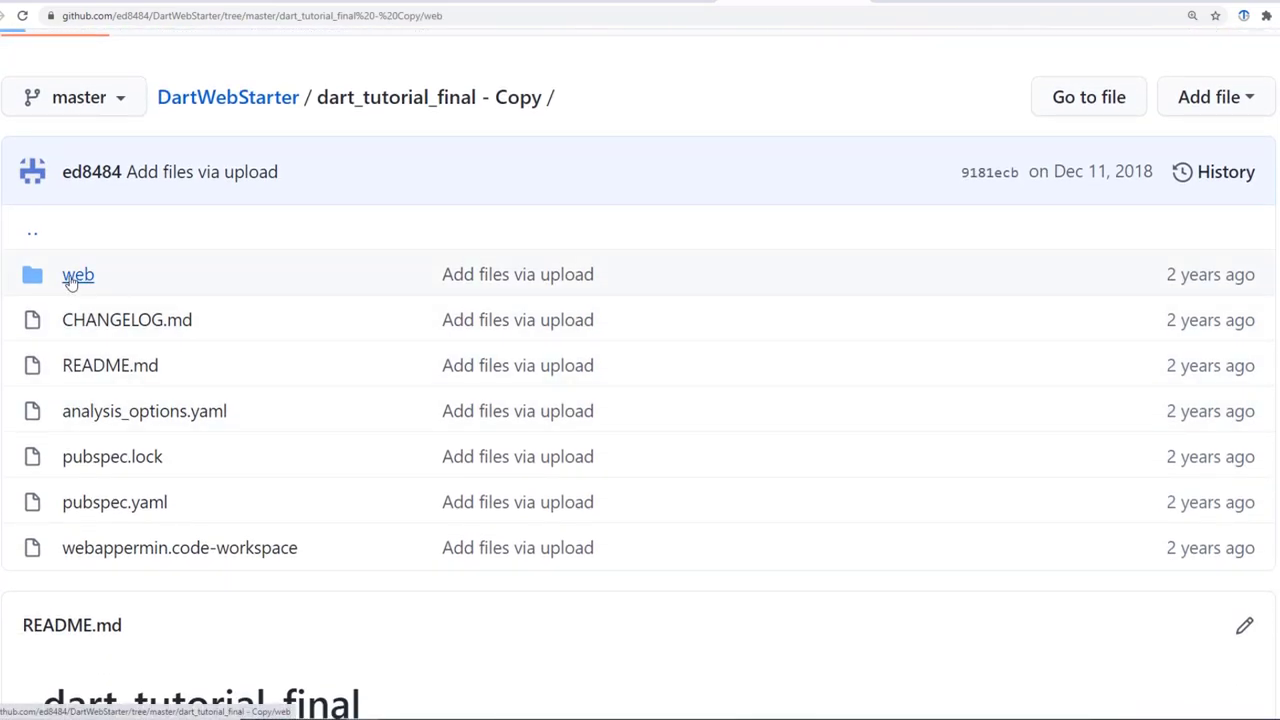
{"action": "scroll", "coordinate": [82, 283], "scroll_direction": "down", "scroll_amount": 5}
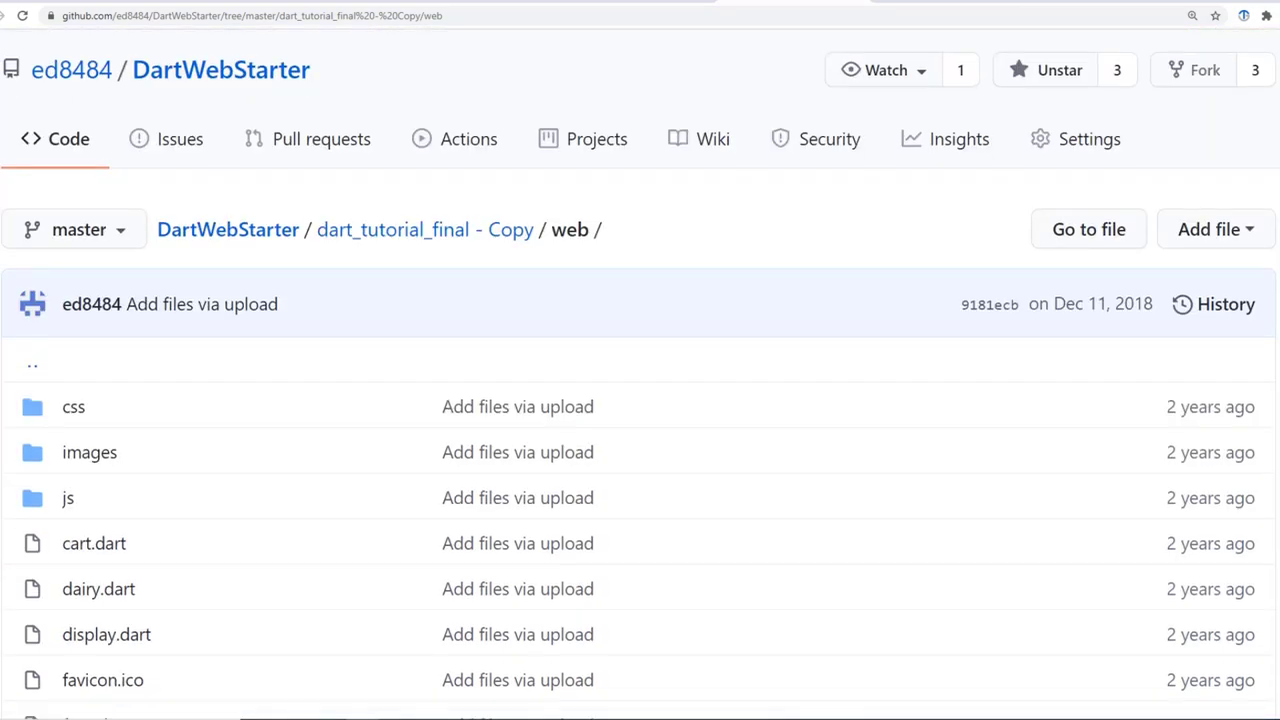
{"action": "scroll", "coordinate": [263, 291], "scroll_direction": "down", "scroll_amount": 2}
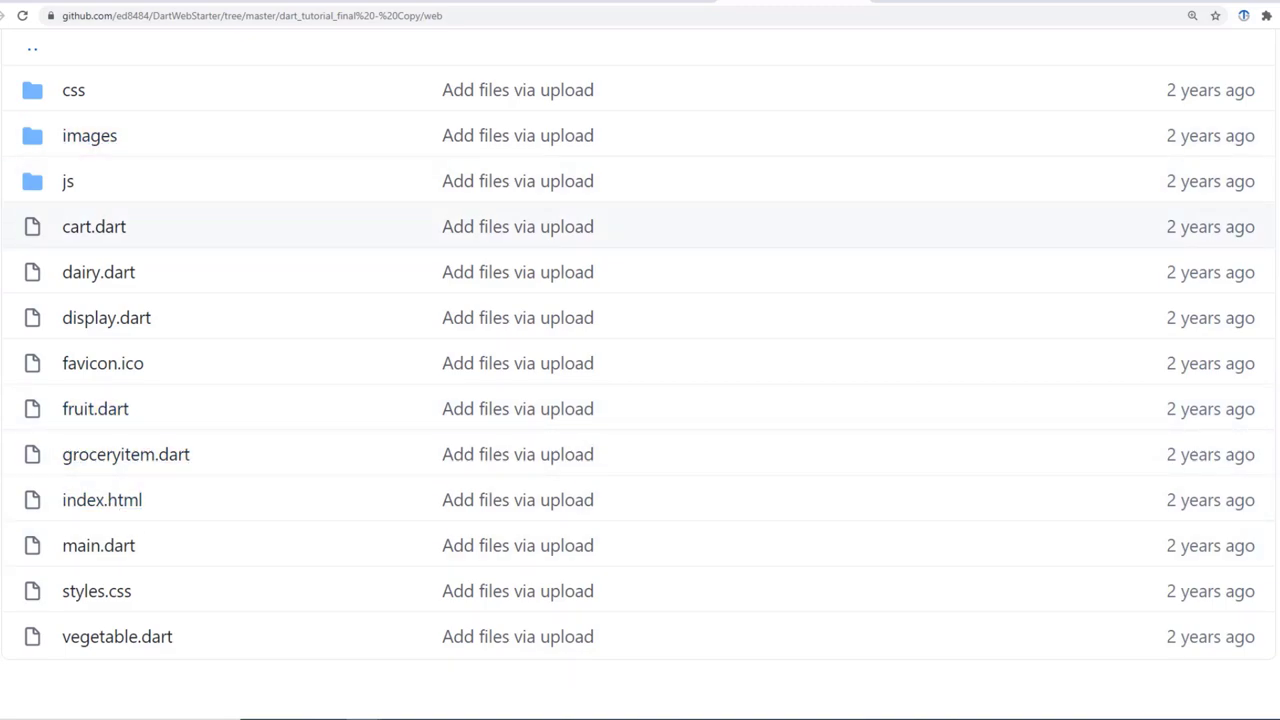
Start a new repository from the account's repositories list and name it hello-world
{"action": "scroll", "coordinate": [640, 400], "scroll_direction": "up", "scroll_amount": 10}
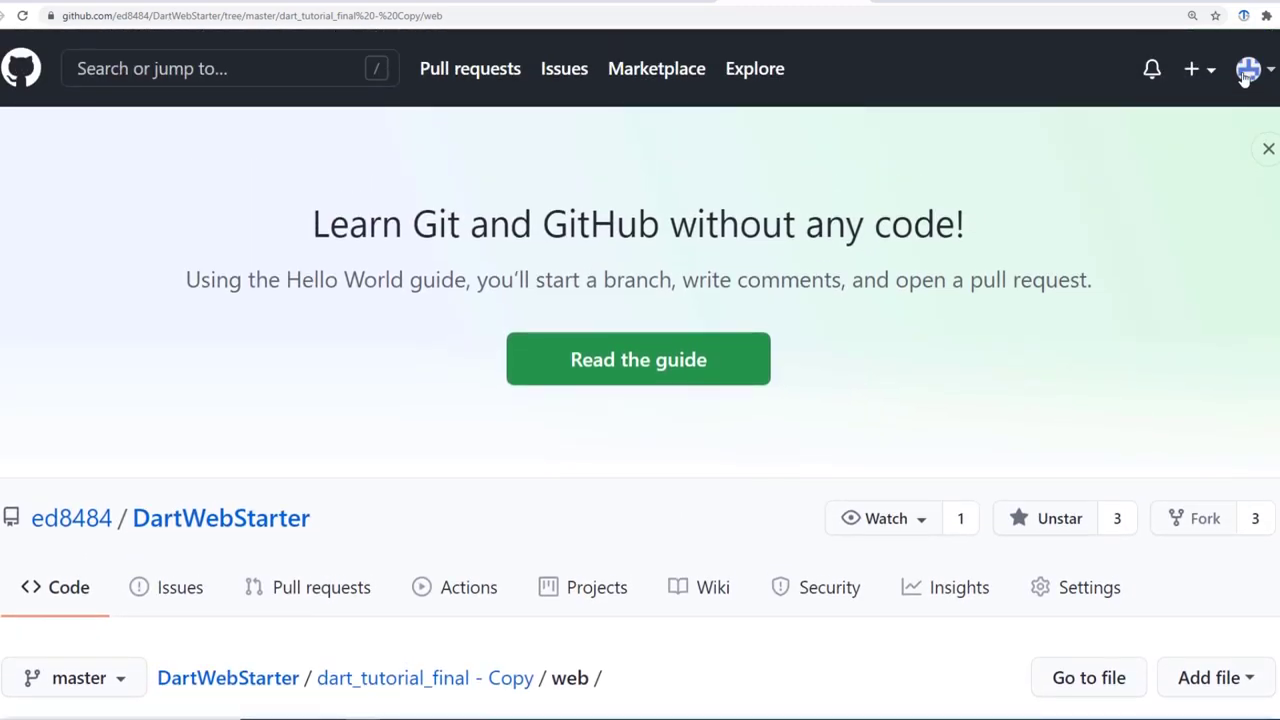
{"action": "left_click", "coordinate": [1248, 68]}
{"action": "left_click", "coordinate": [1194, 259]}
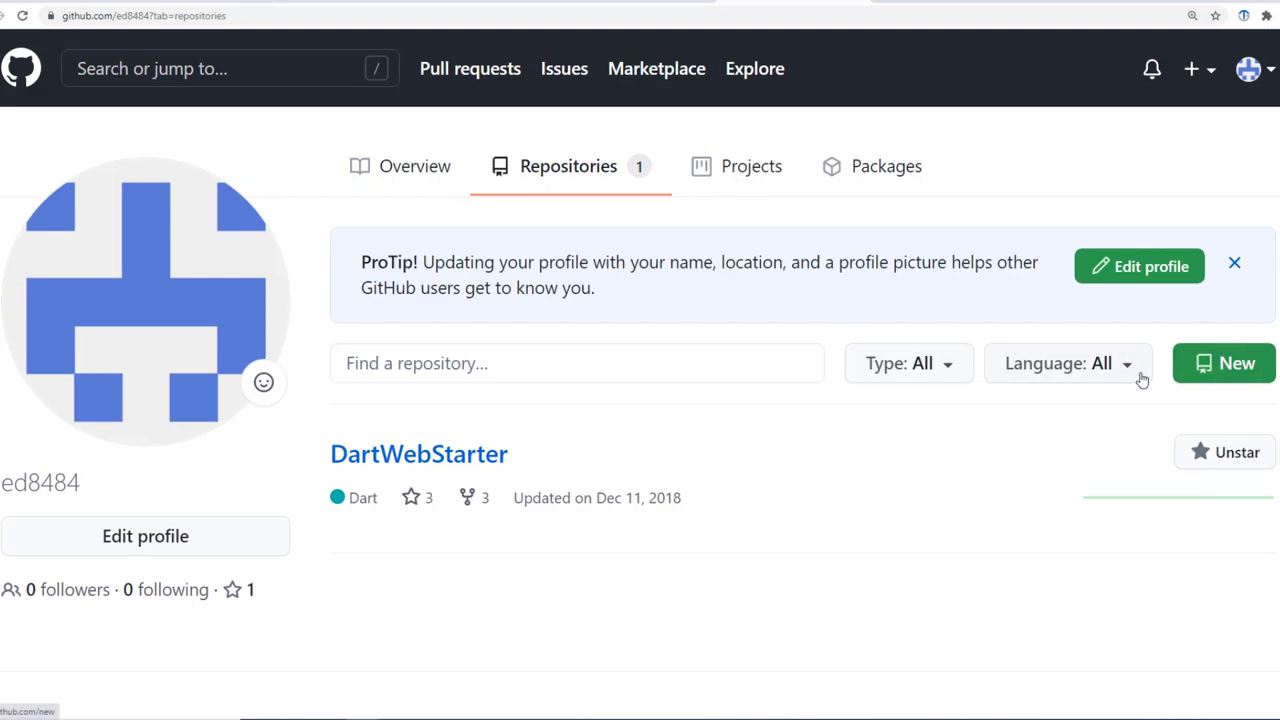
{"action": "left_click", "coordinate": [1228, 370]}
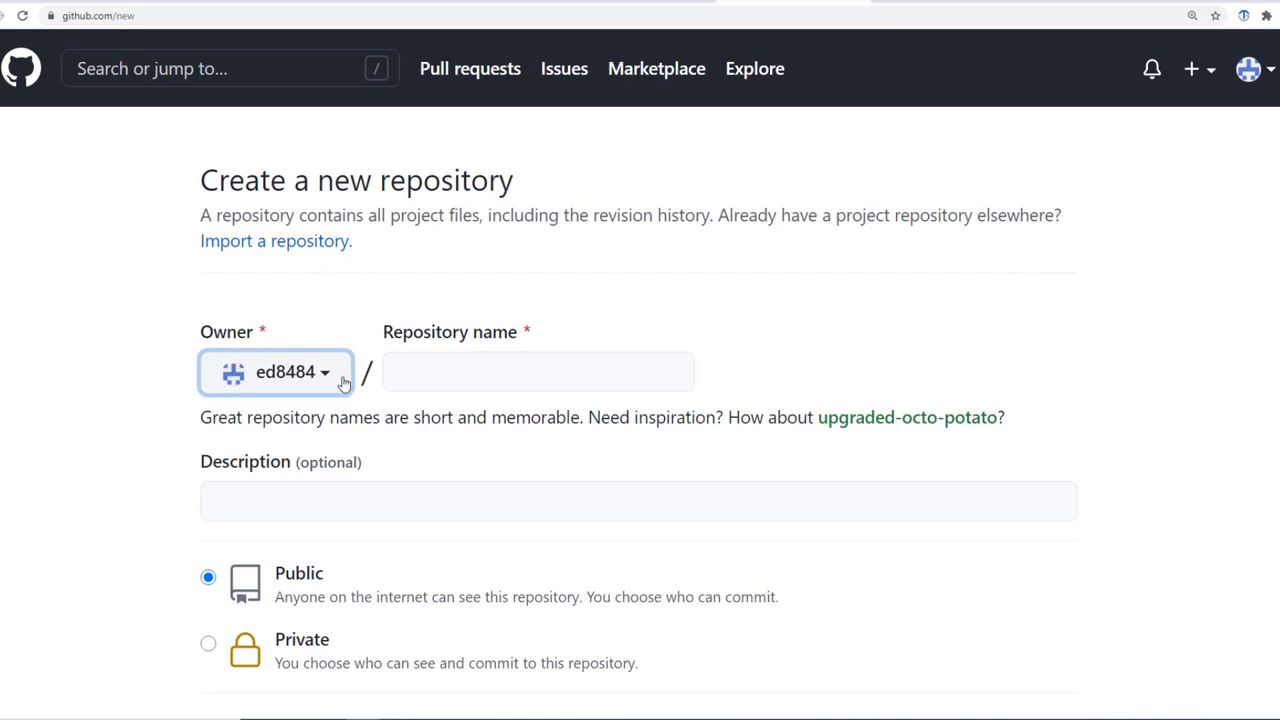
{"action": "left_click", "coordinate": [452, 379]}
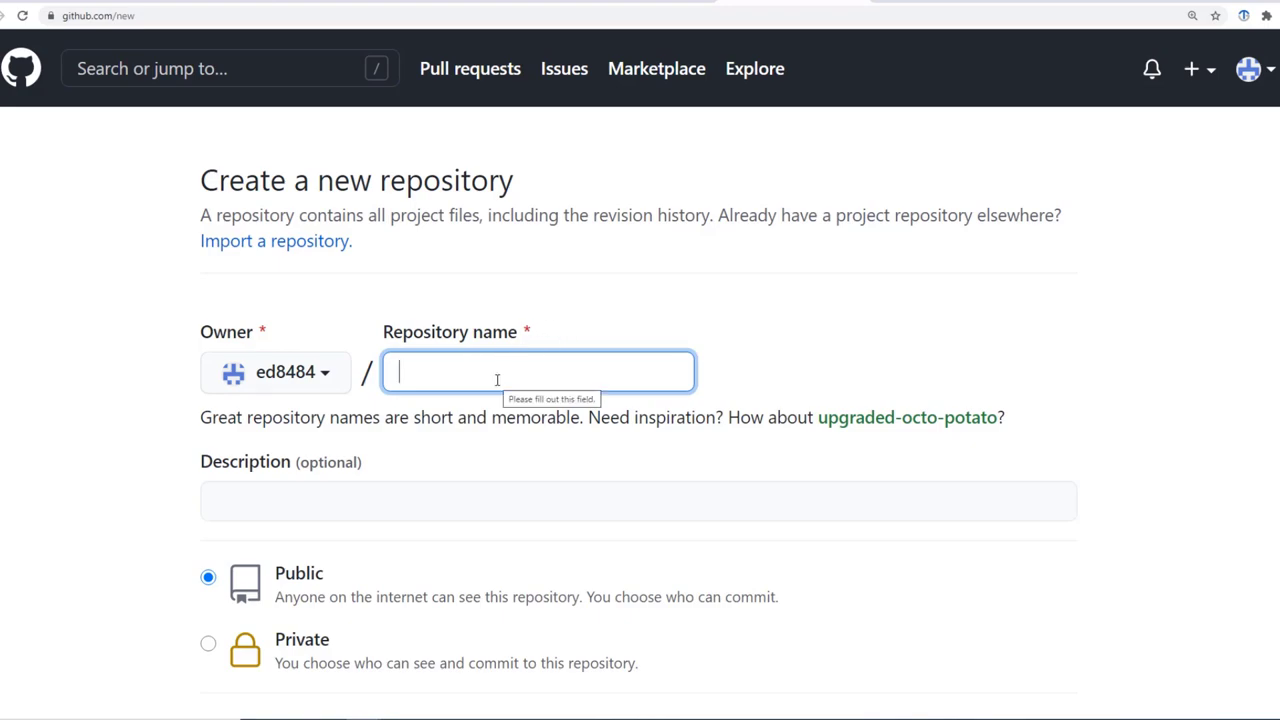
{"action": "type", "text": "hel"}
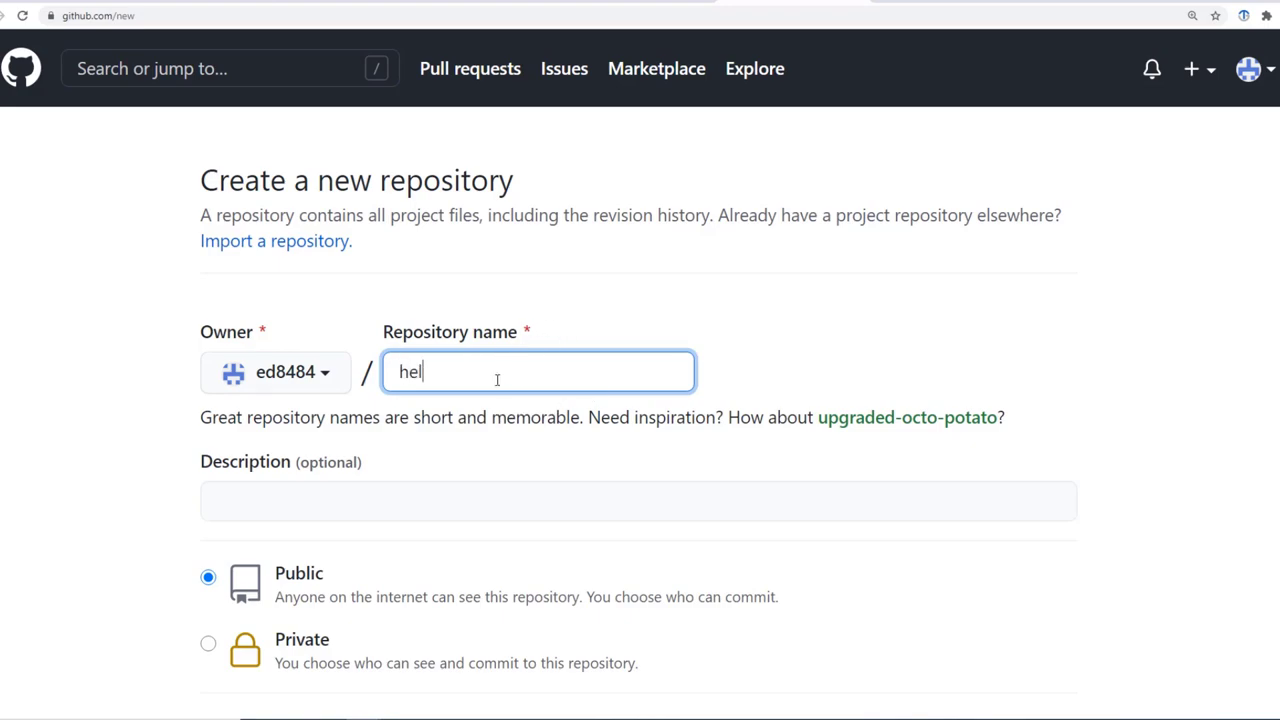
{"action": "type", "text": "lo-world"}
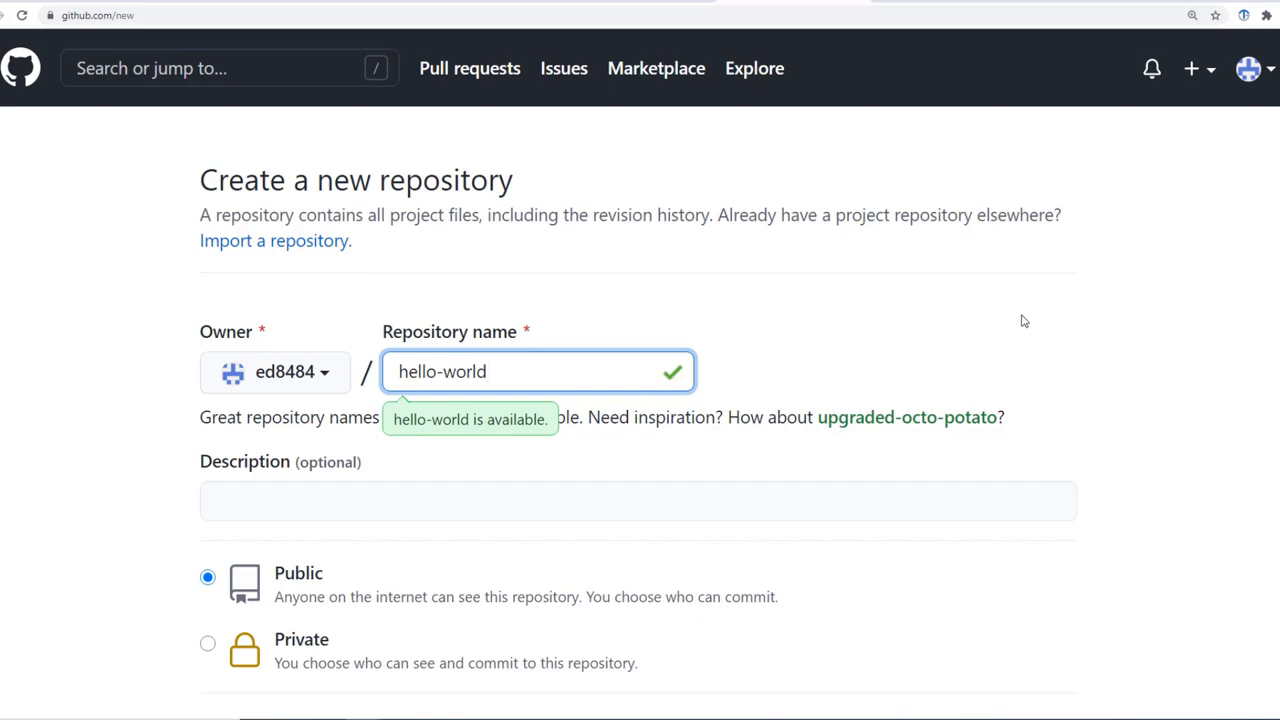
{"action": "left_click", "coordinate": [1138, 320]}
Enter "share ideas, resources with others." as the description of the new repository
{"action": "scroll", "coordinate": [640, 376], "scroll_direction": "down", "scroll_amount": 2}
{"action": "scroll", "coordinate": [369, 268], "scroll_direction": "down", "scroll_amount": 2}
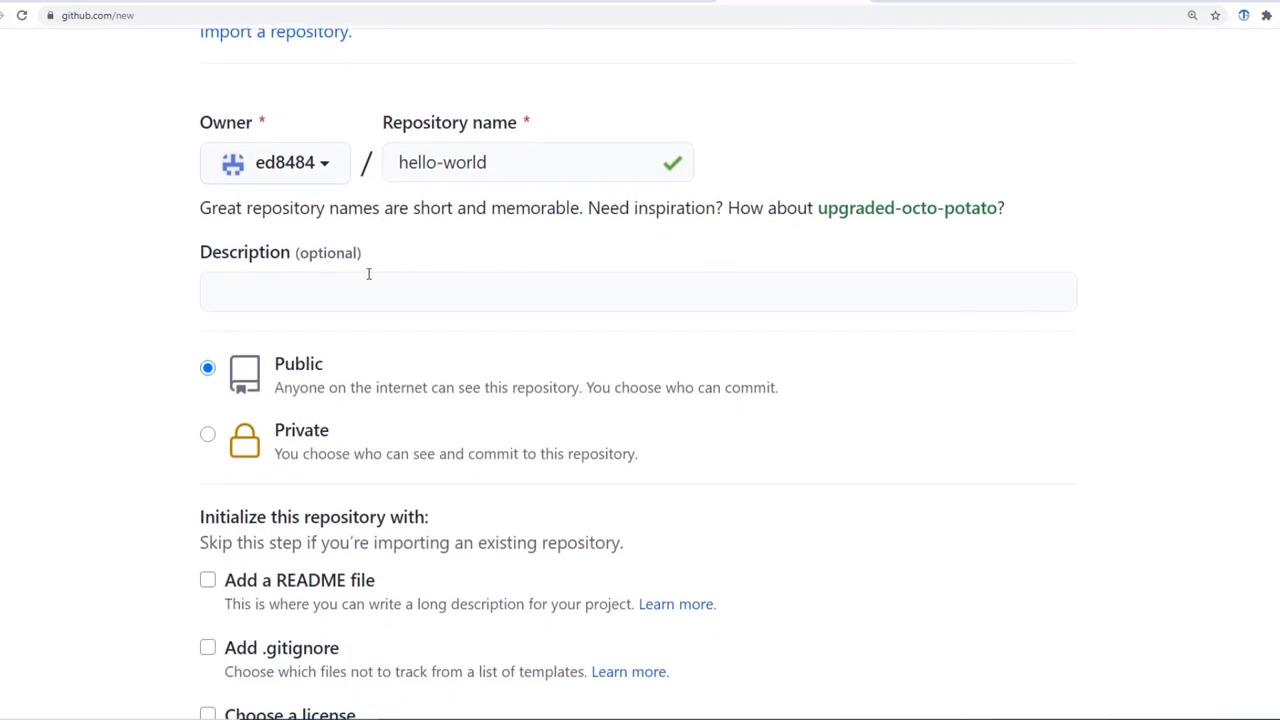
{"action": "left_click", "coordinate": [398, 291]}
{"action": "type", "text": "share ideas, resour"}
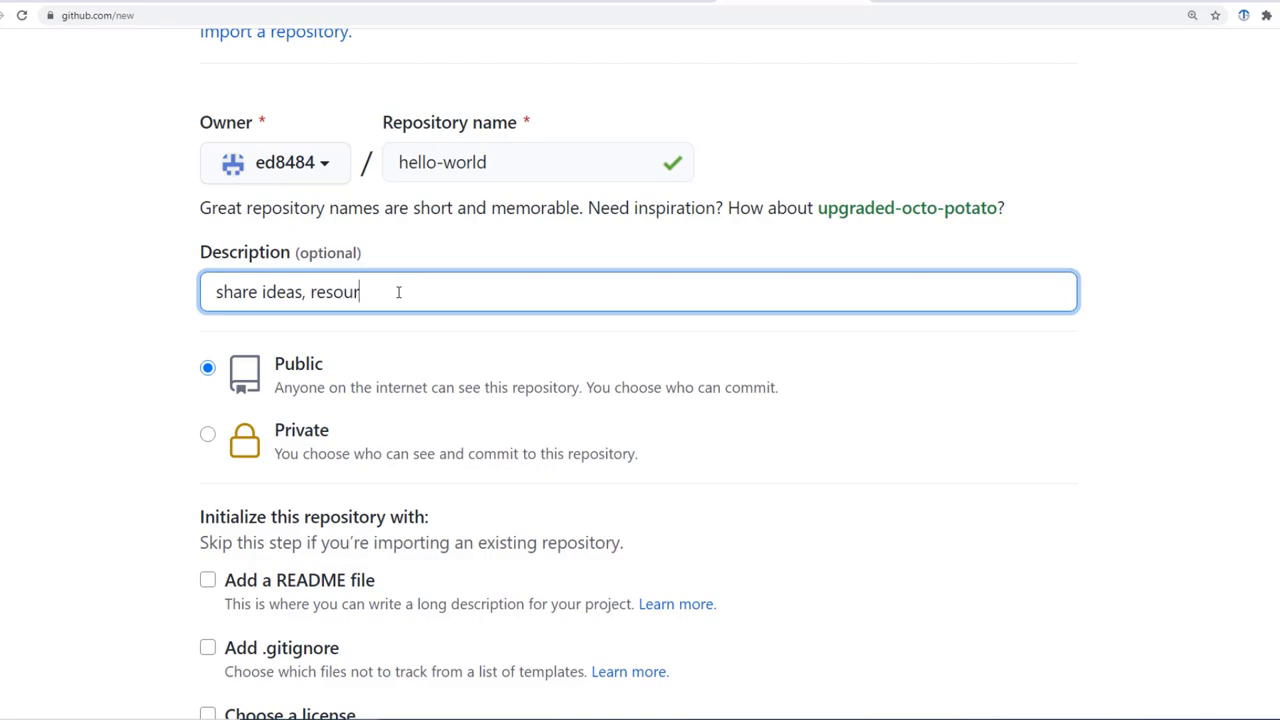
{"action": "type", "text": "ces with others."}
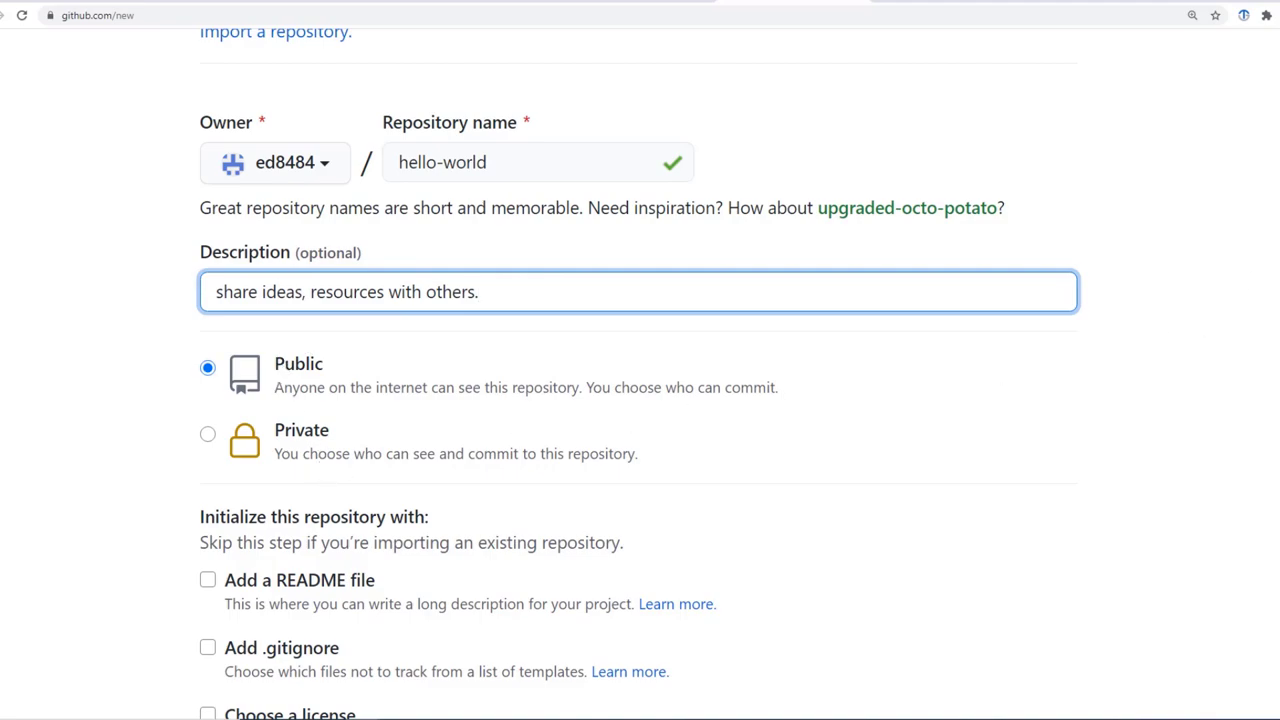
Make the repository private, initialize it with a README file, and create it
{"action": "scroll", "coordinate": [213, 220], "scroll_direction": "down", "scroll_amount": 3}
{"action": "left_click", "coordinate": [208, 214]}
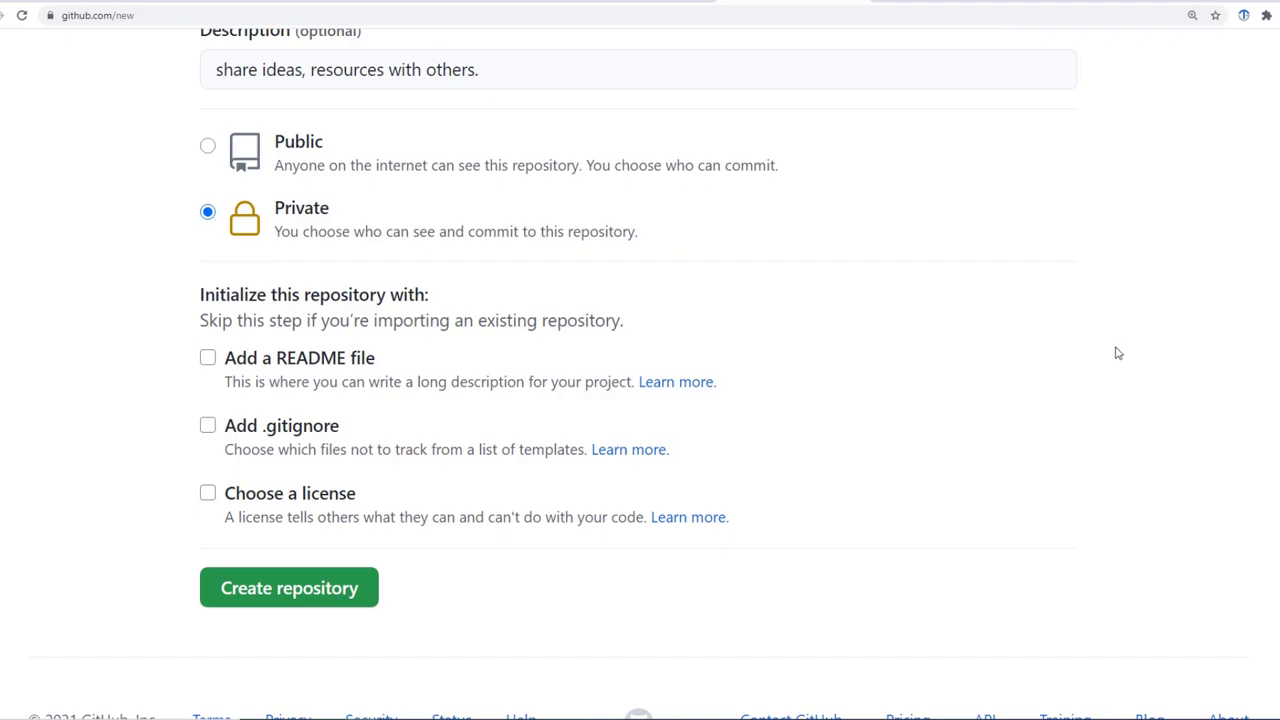
{"action": "left_click", "coordinate": [208, 360]}
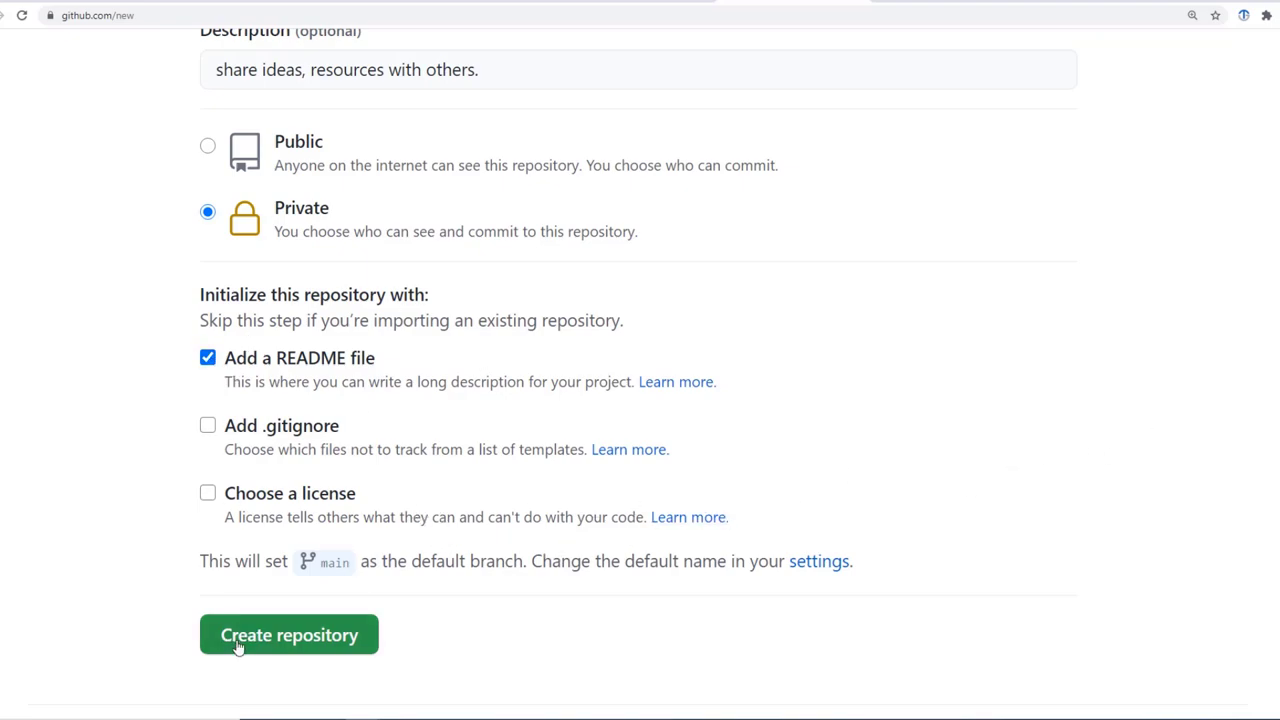
{"action": "left_click", "coordinate": [289, 648]}
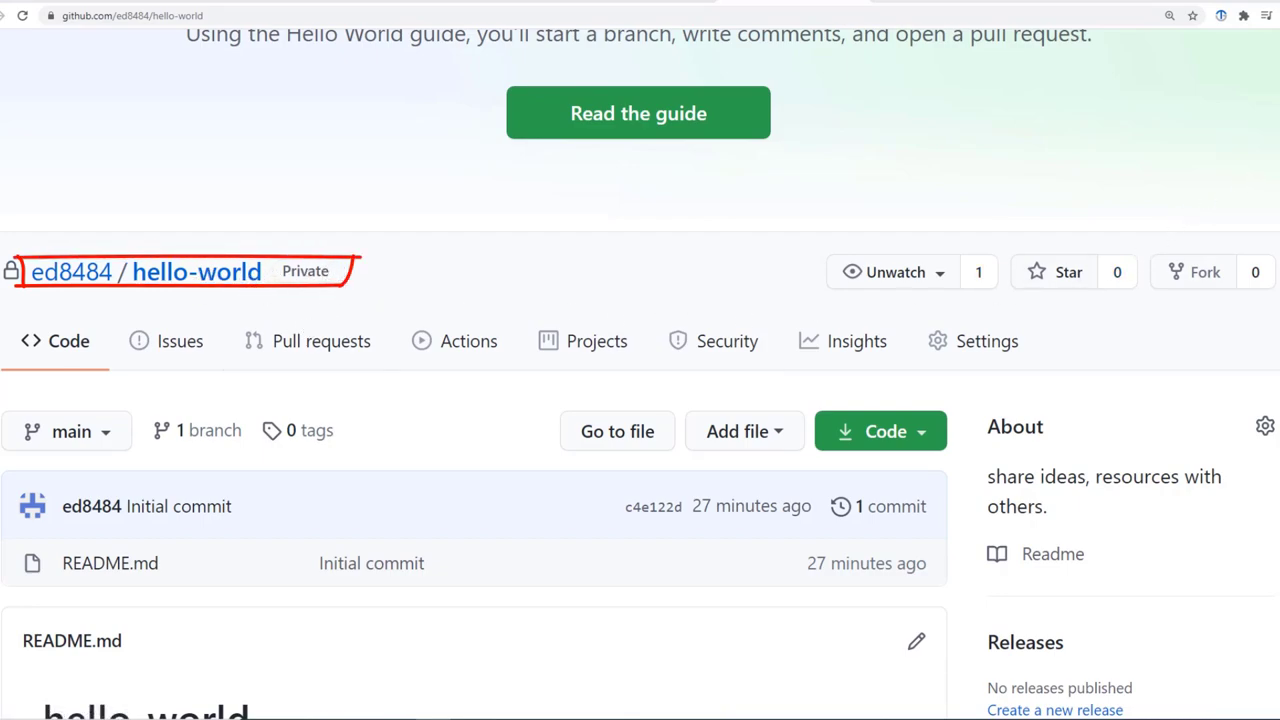
Review the new hello-world repository's files and check its options for adding files
{"action": "scroll", "coordinate": [895, 245], "scroll_direction": "down", "scroll_amount": 2}
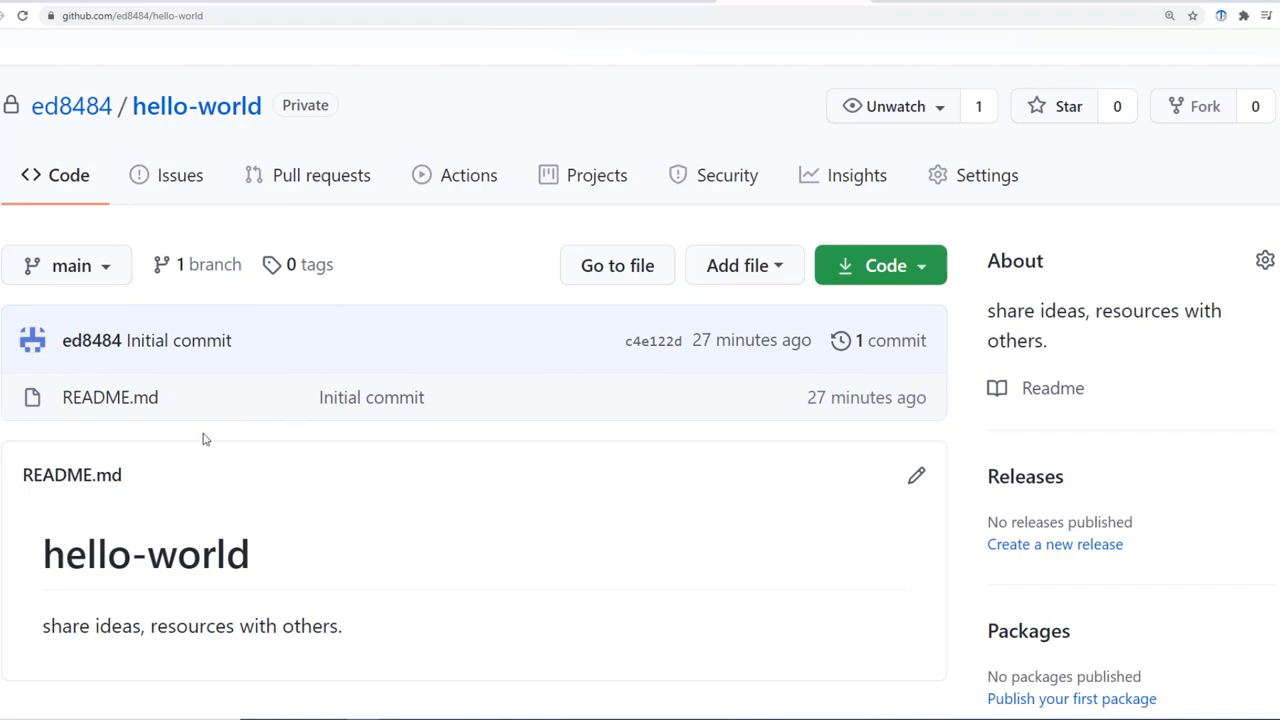
{"action": "left_click", "coordinate": [700, 268]}
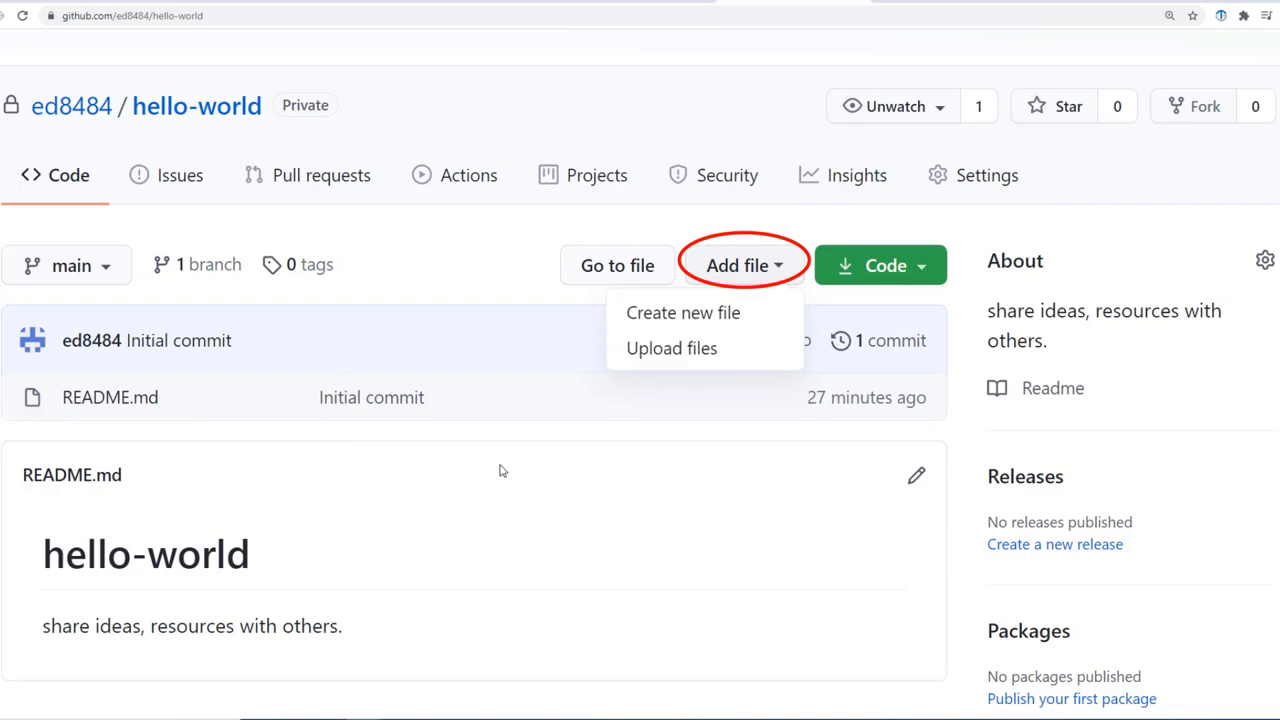
{"action": "left_click", "coordinate": [240, 545]}
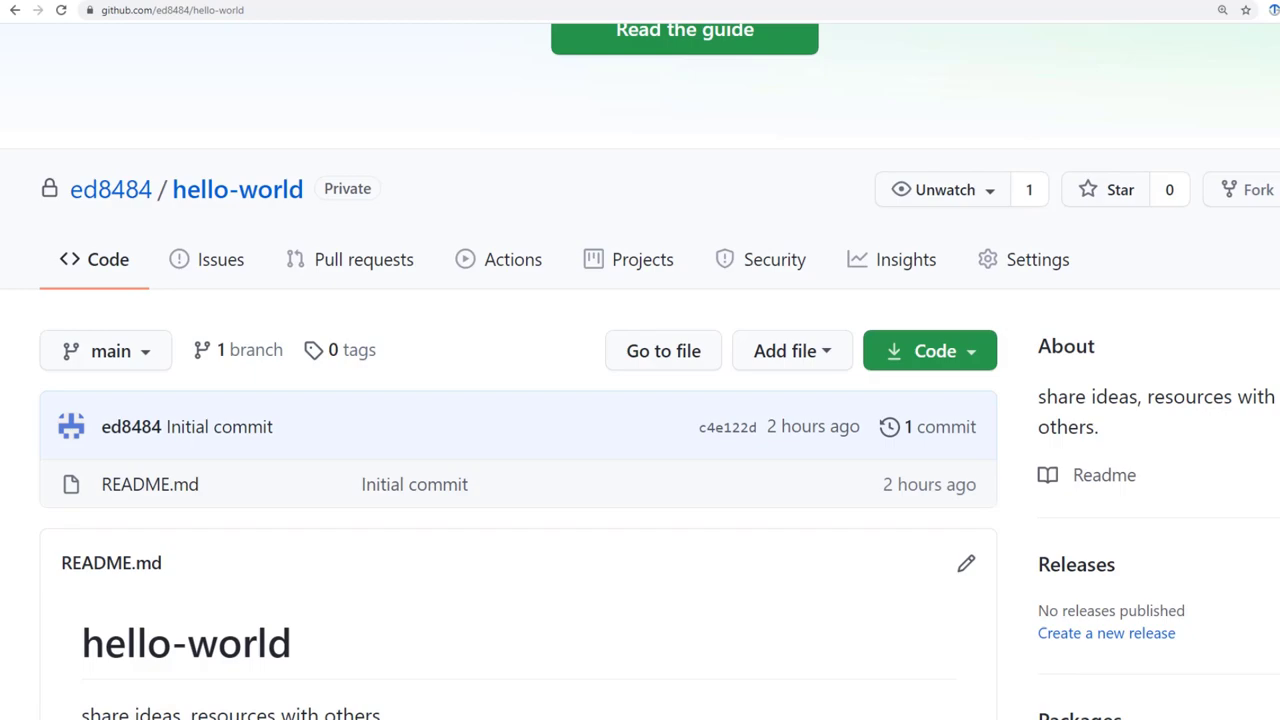
Review the account's profile overview and contribution activity, and reopen the hello-world repository from the repositories list
{"action": "left_click", "coordinate": [102, 190]}
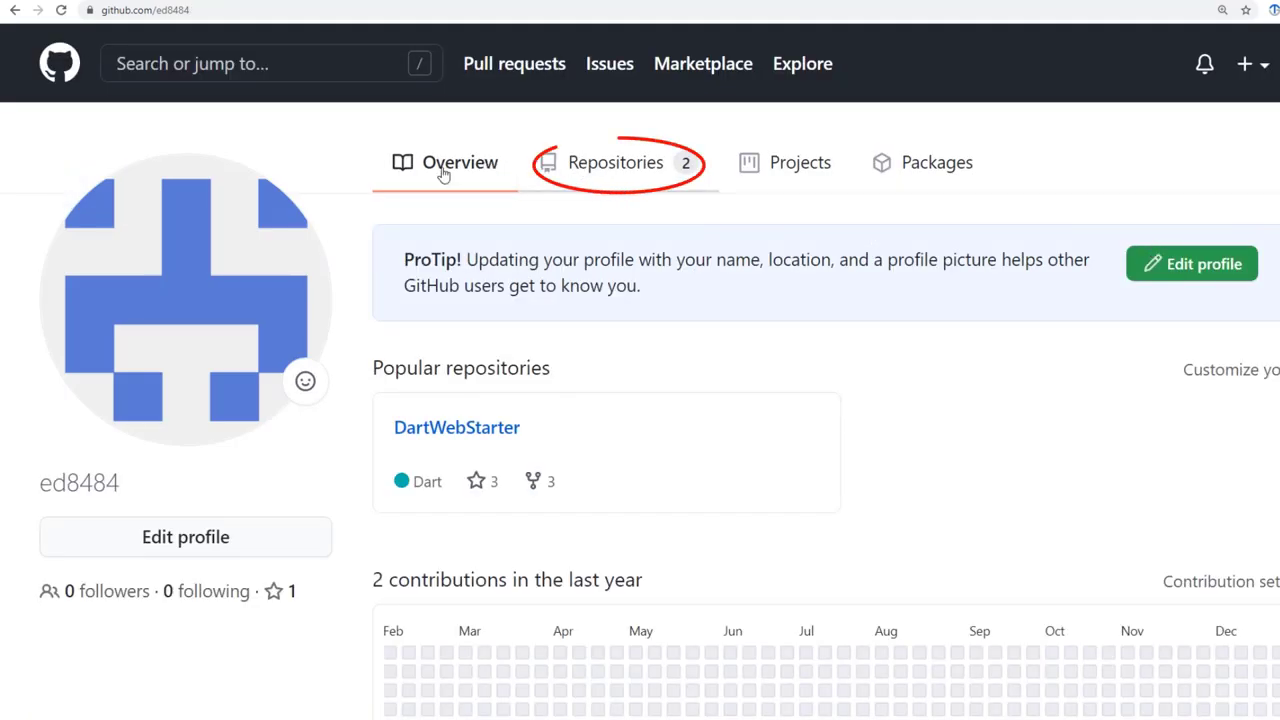
{"action": "scroll", "coordinate": [640, 400], "scroll_direction": "down", "scroll_amount": 5}
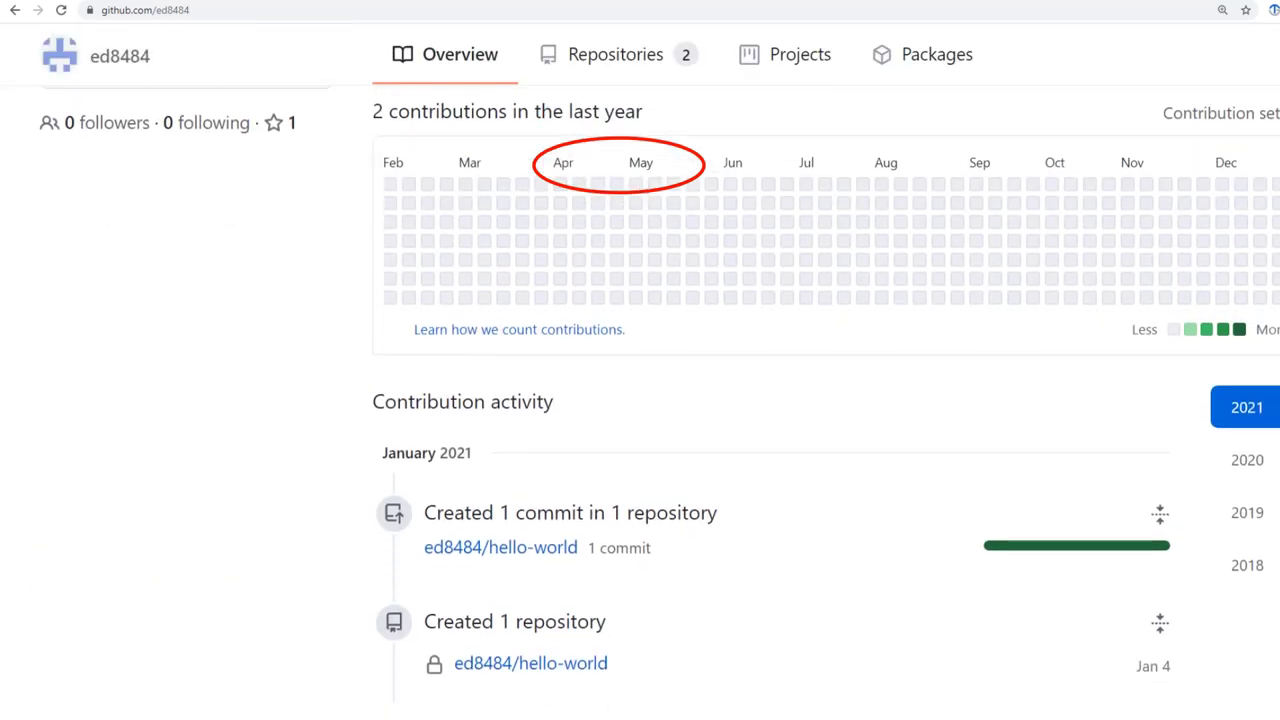
{"action": "scroll", "coordinate": [640, 166], "scroll_direction": "up", "scroll_amount": 5}
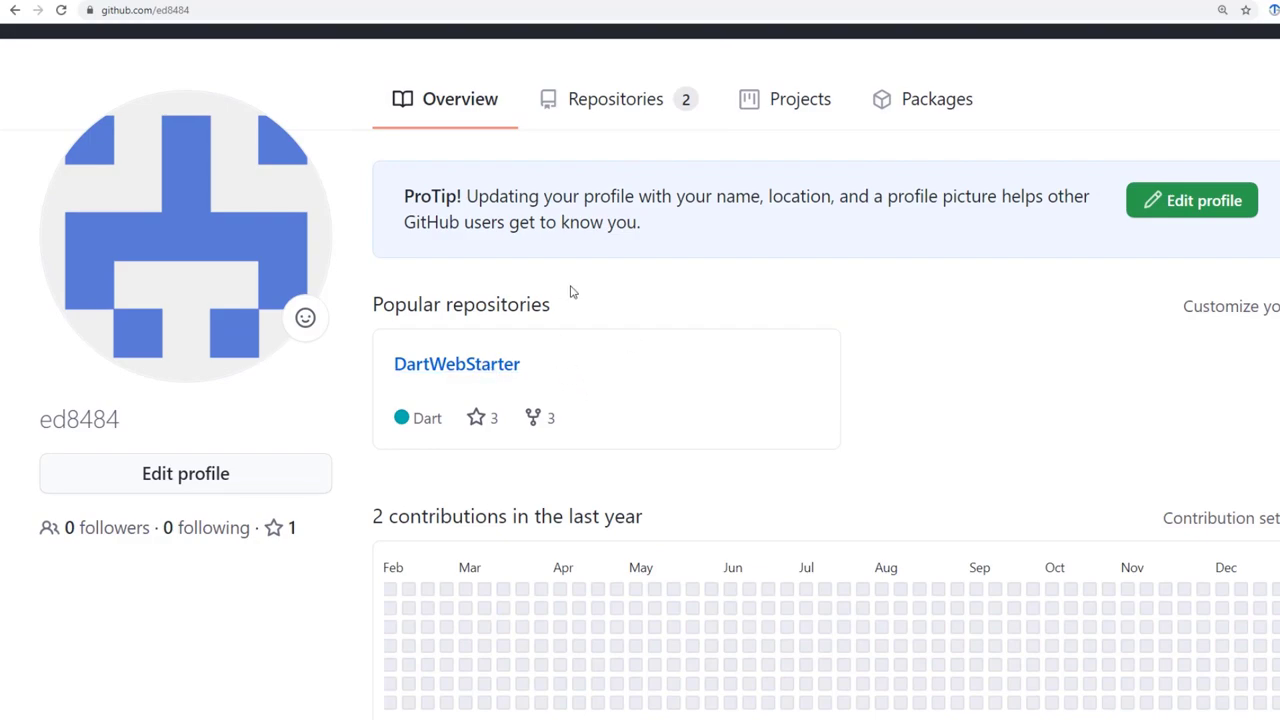
{"action": "left_click", "coordinate": [632, 106]}
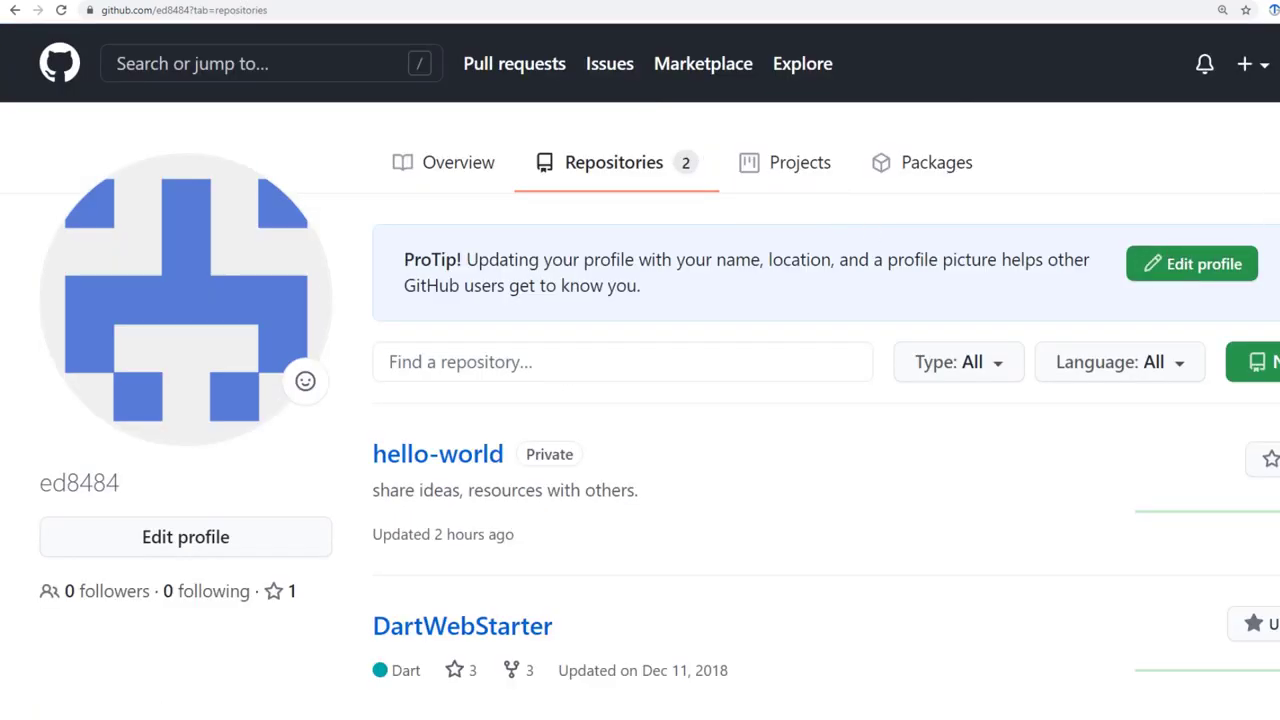
{"action": "scroll", "coordinate": [449, 360], "scroll_direction": "down", "scroll_amount": 2}
{"action": "left_click", "coordinate": [456, 335]}
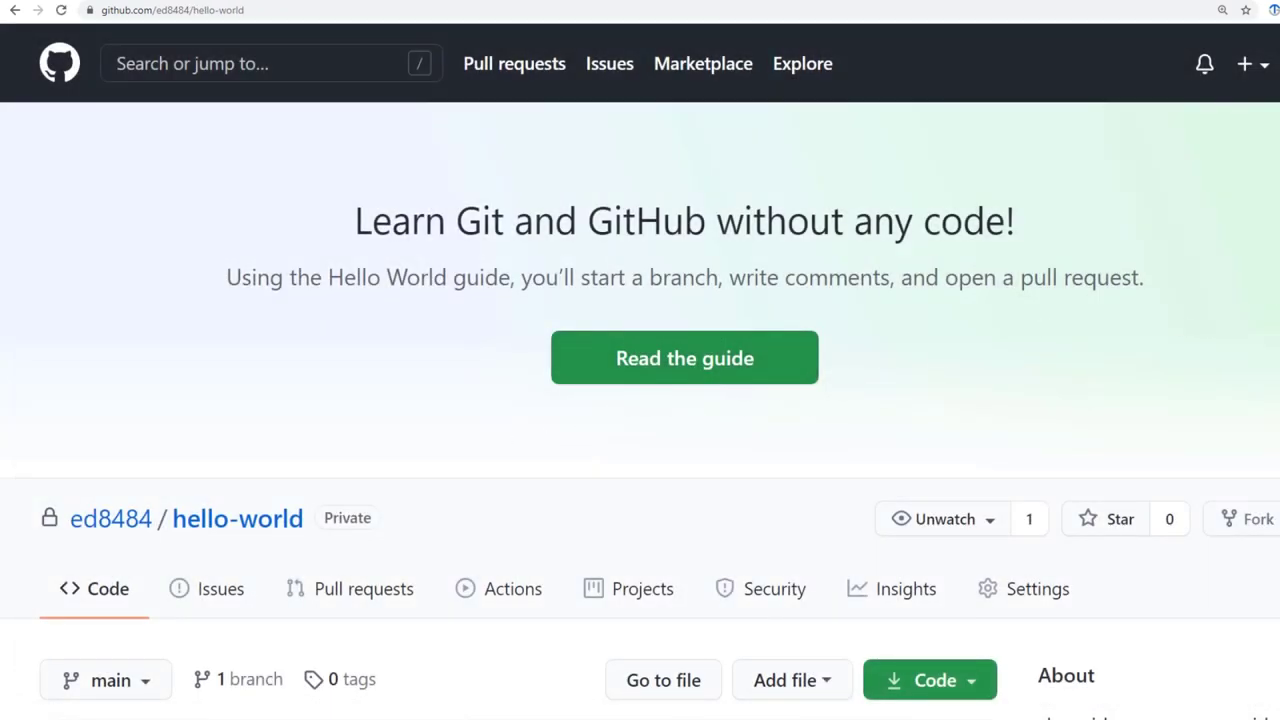
Create a branch named readme-edits from main in the hello-world repository
{"action": "scroll", "coordinate": [640, 400], "scroll_direction": "down", "scroll_amount": 4}
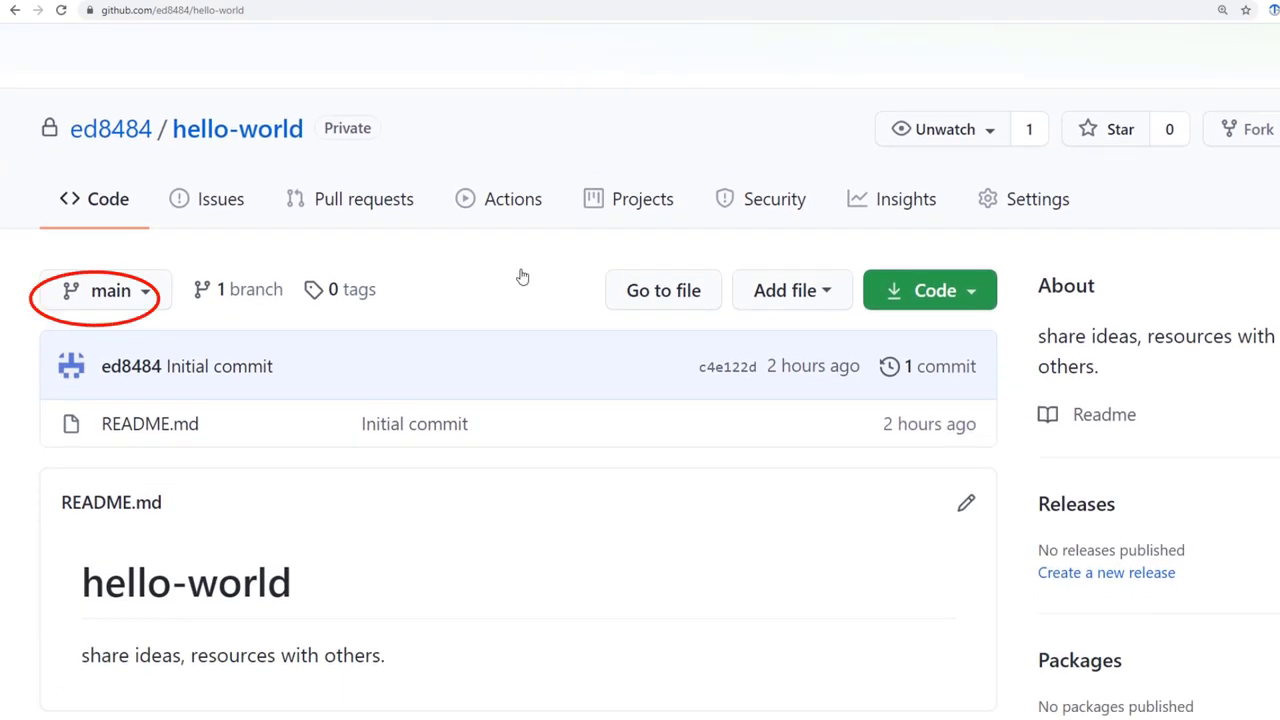
{"action": "left_click", "coordinate": [145, 293]}
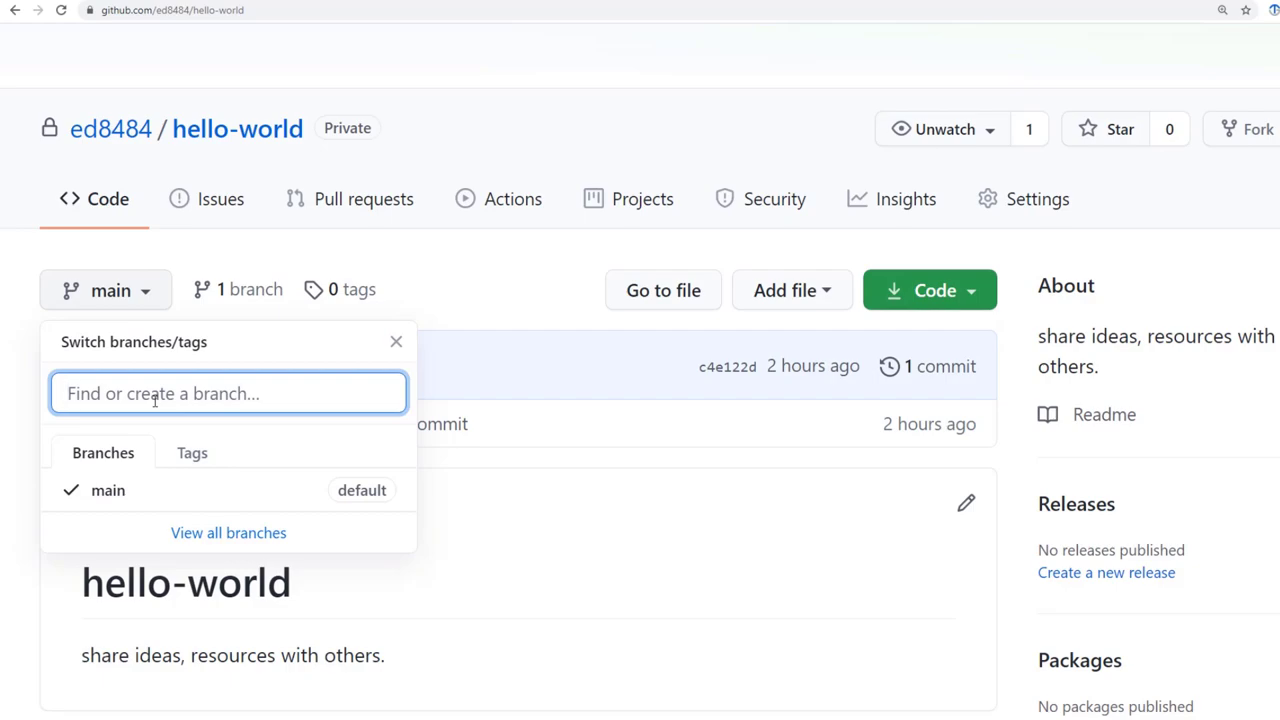
{"action": "type", "text": "readme"}
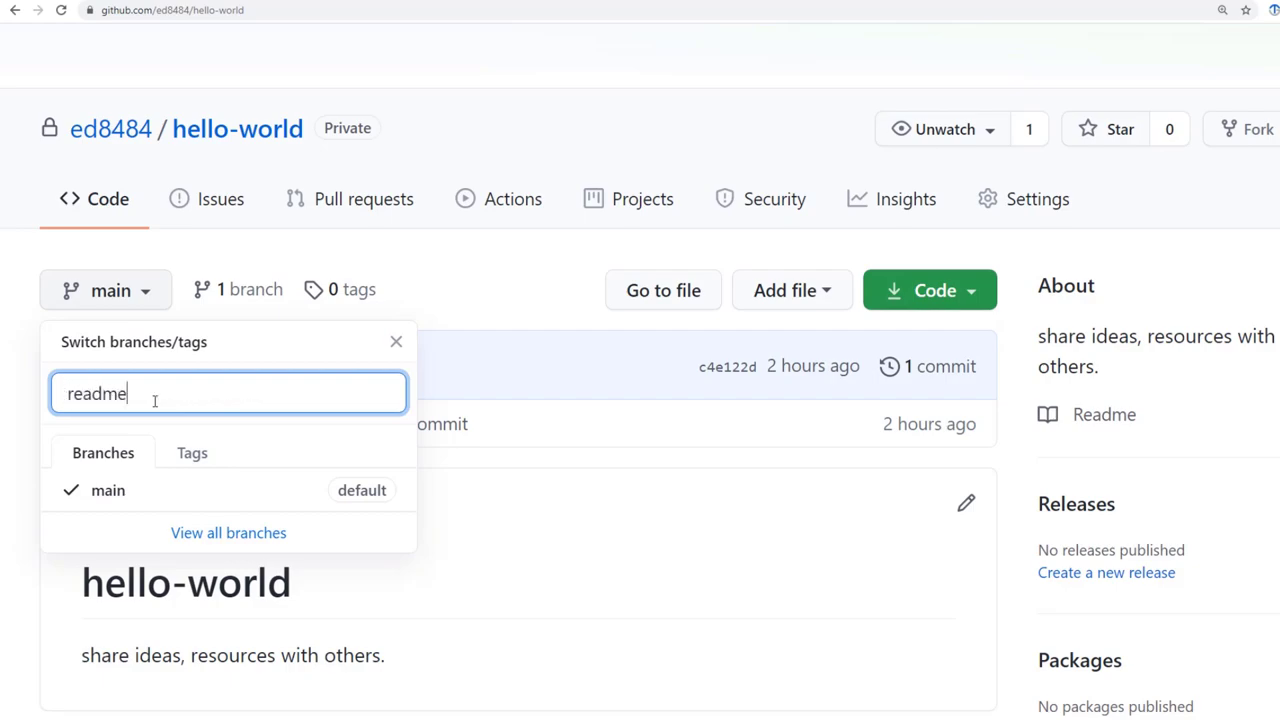
{"action": "type", "text": "-edits"}
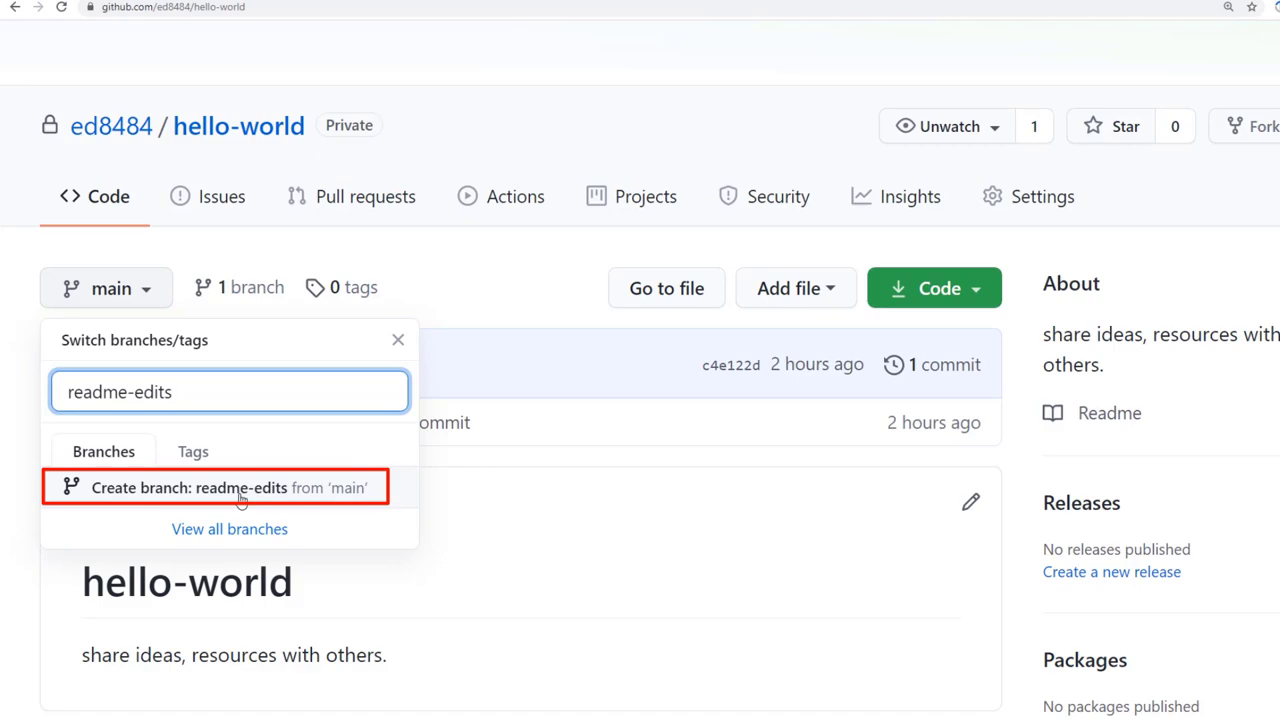
{"action": "left_click", "coordinate": [240, 488]}
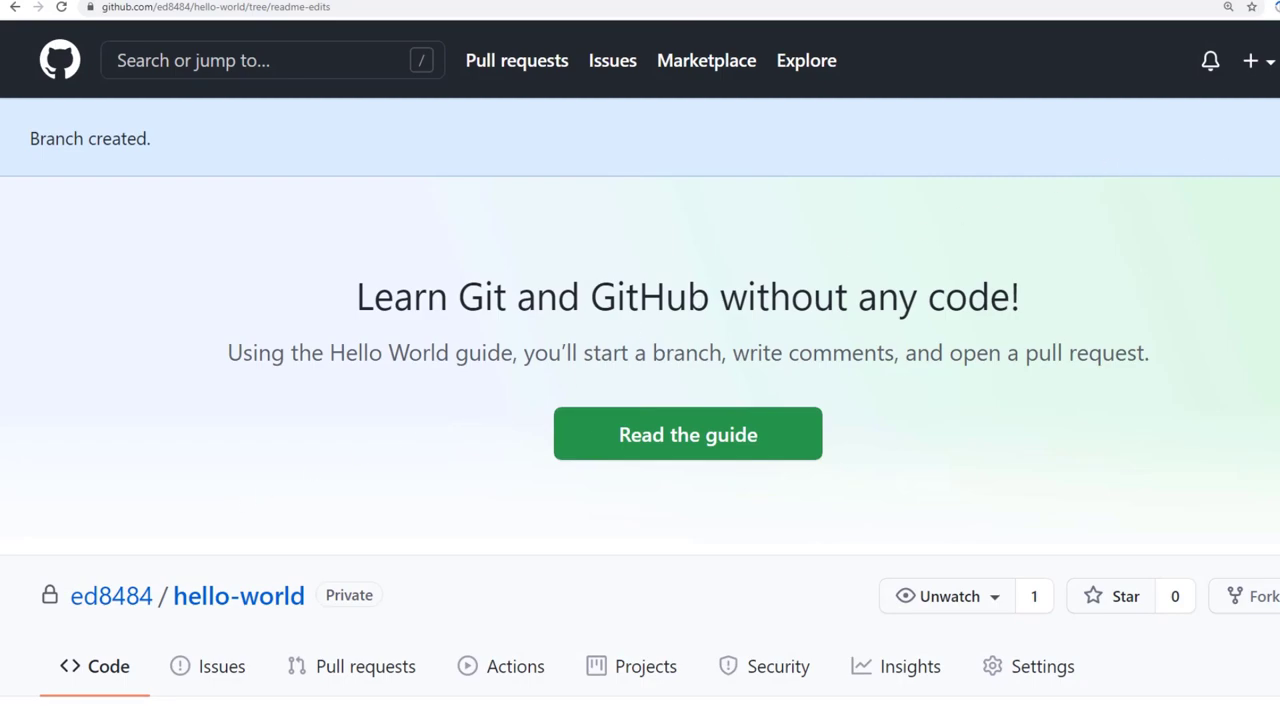
Open the README.md file of the readme-edits branch for editing
{"action": "scroll", "coordinate": [640, 392], "scroll_direction": "down", "scroll_amount": 4}
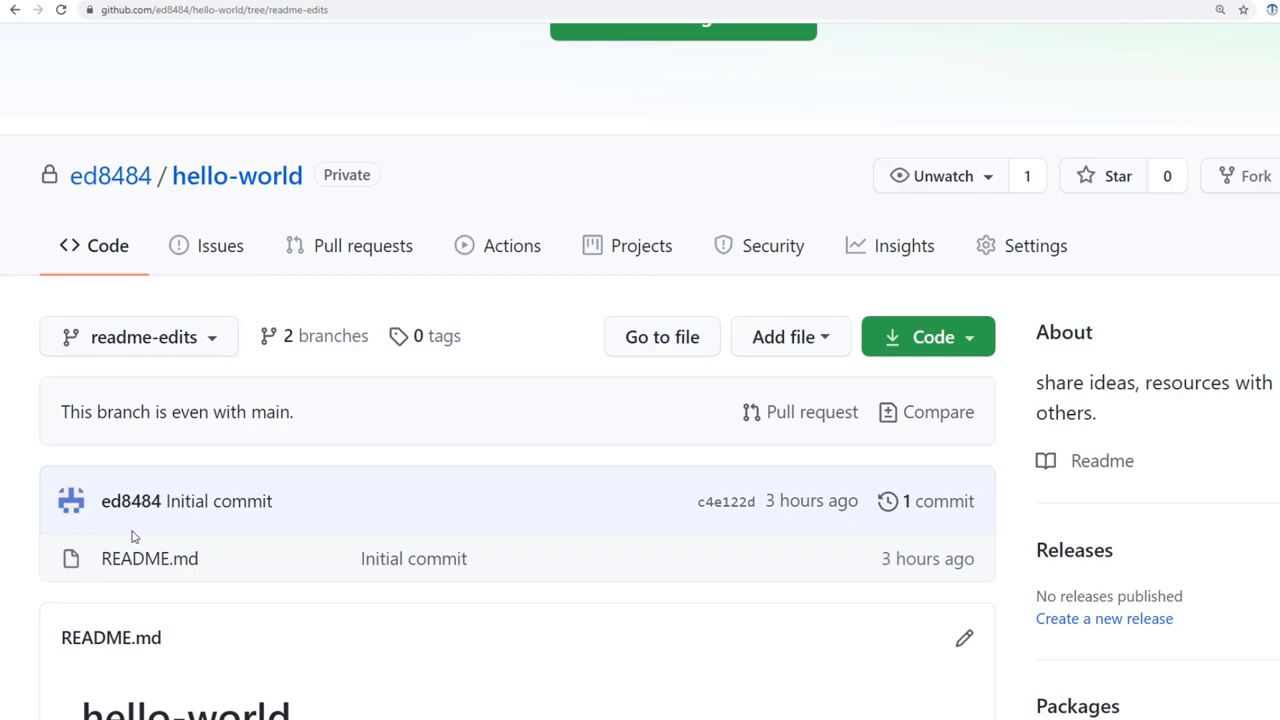
{"action": "left_click", "coordinate": [181, 569]}
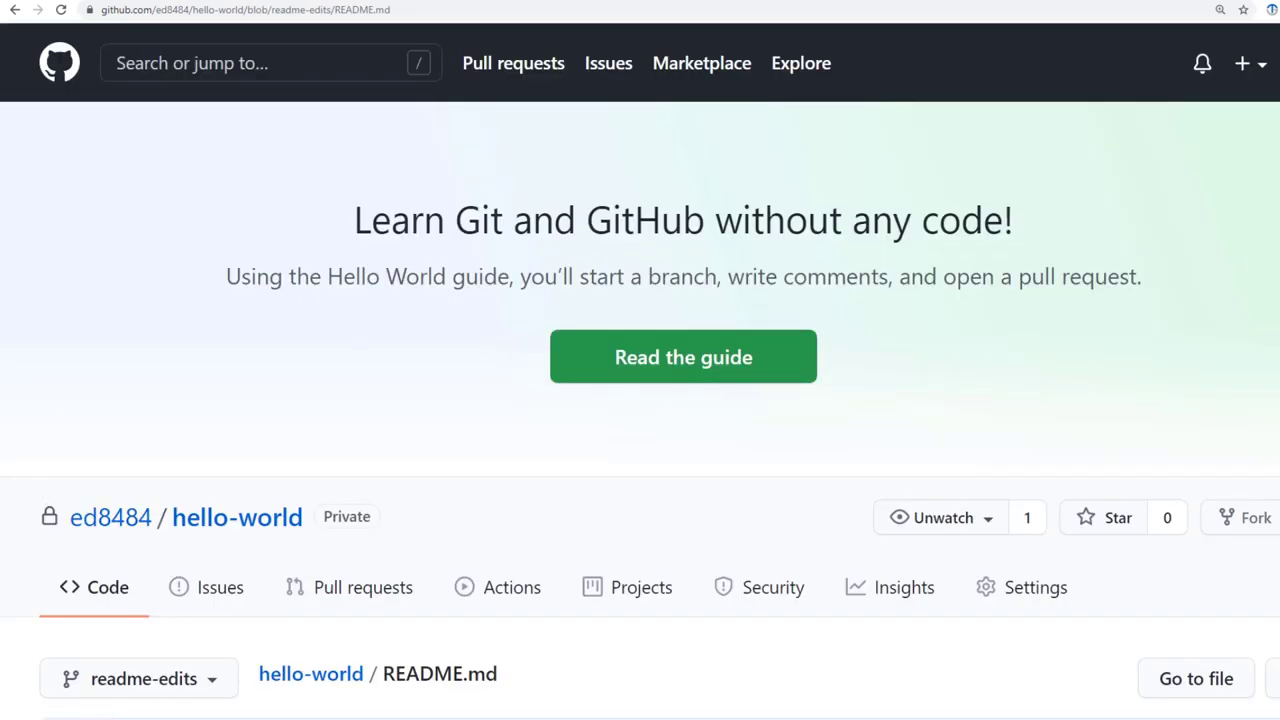
{"action": "scroll", "coordinate": [640, 377], "scroll_direction": "down", "scroll_amount": 5}
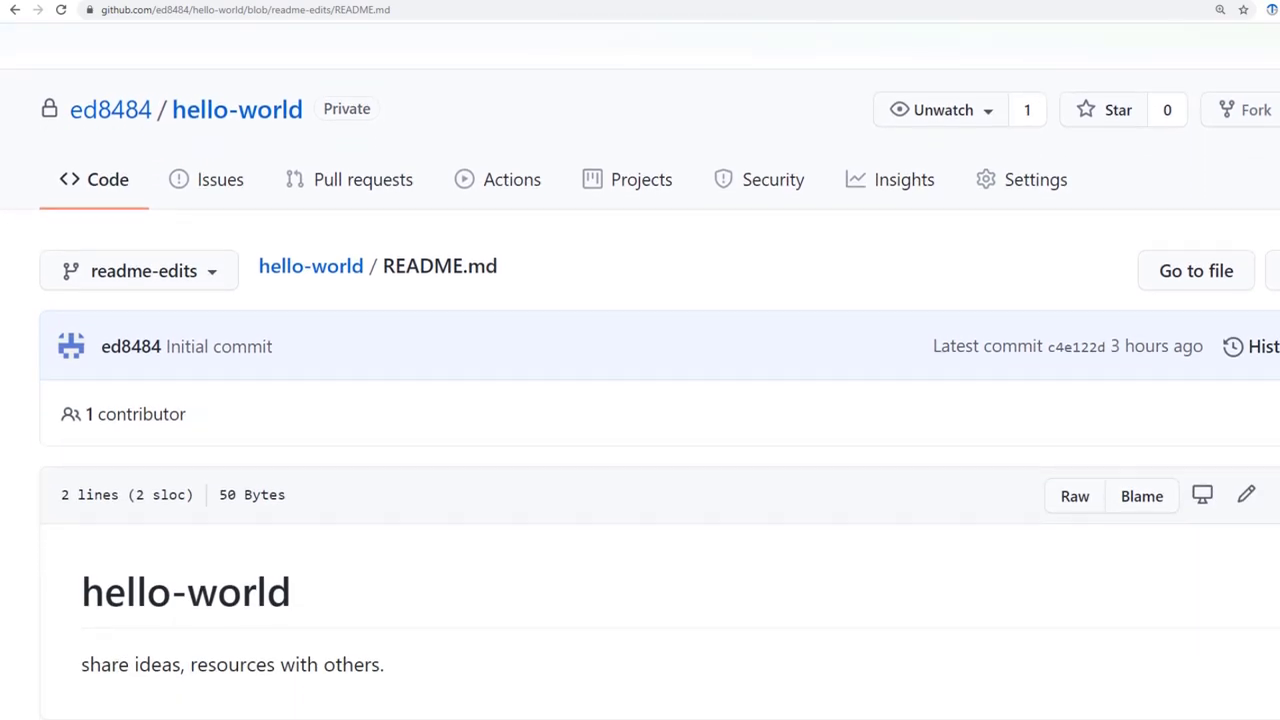
{"action": "scroll", "coordinate": [640, 400], "scroll_direction": "down", "scroll_amount": 1}
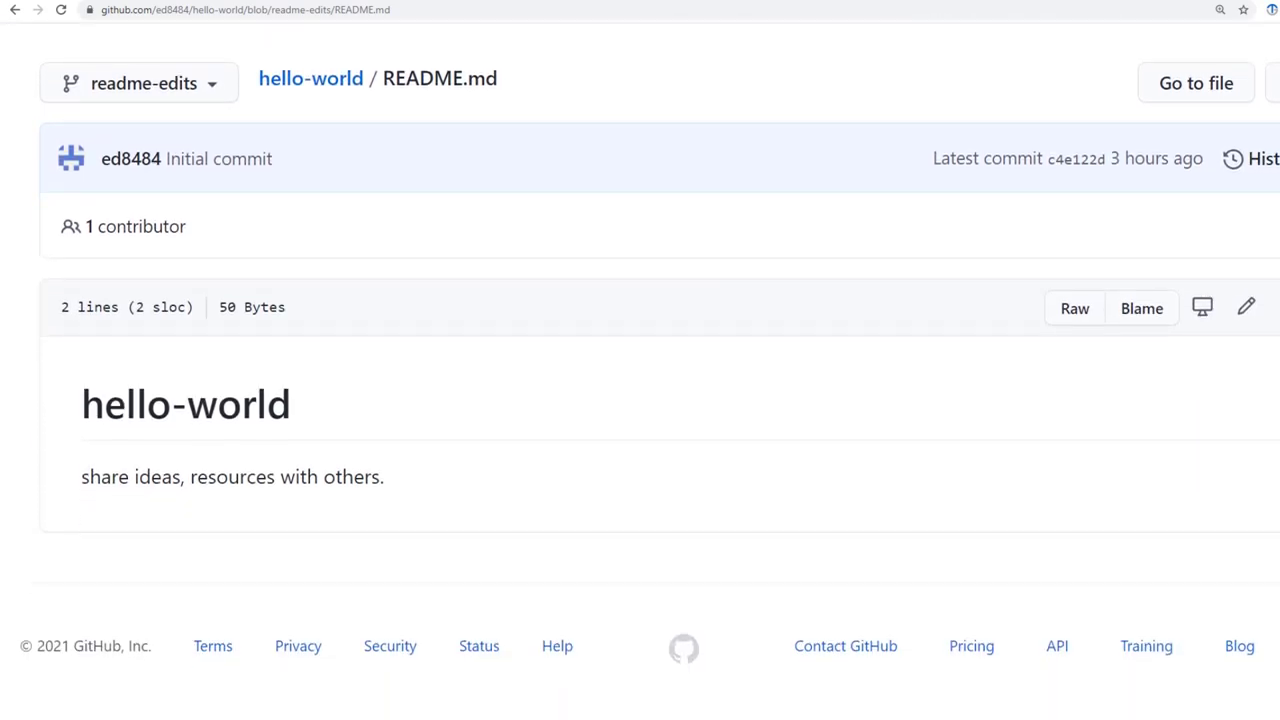
{"action": "left_click", "coordinate": [1247, 308]}
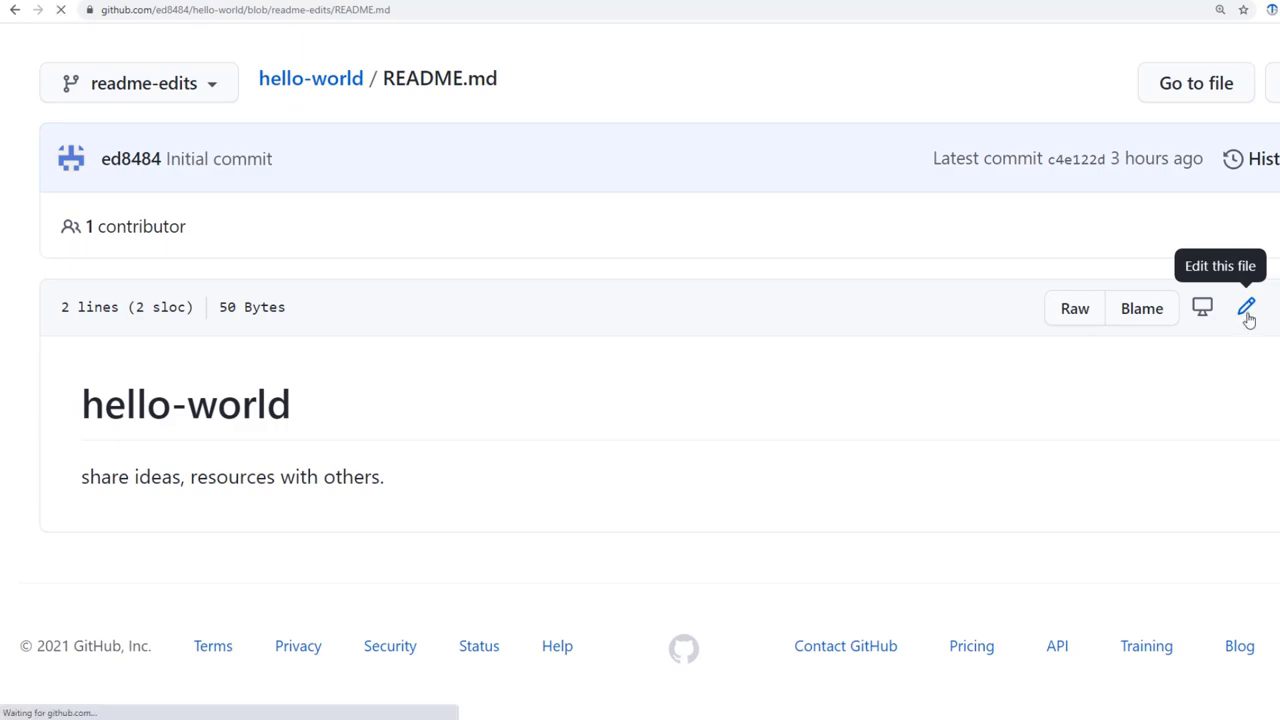
Add the line "I am the instructor for 'Data Science from Scratch'." below the description in README.md
{"action": "scroll", "coordinate": [640, 400], "scroll_direction": "down", "scroll_amount": 1}
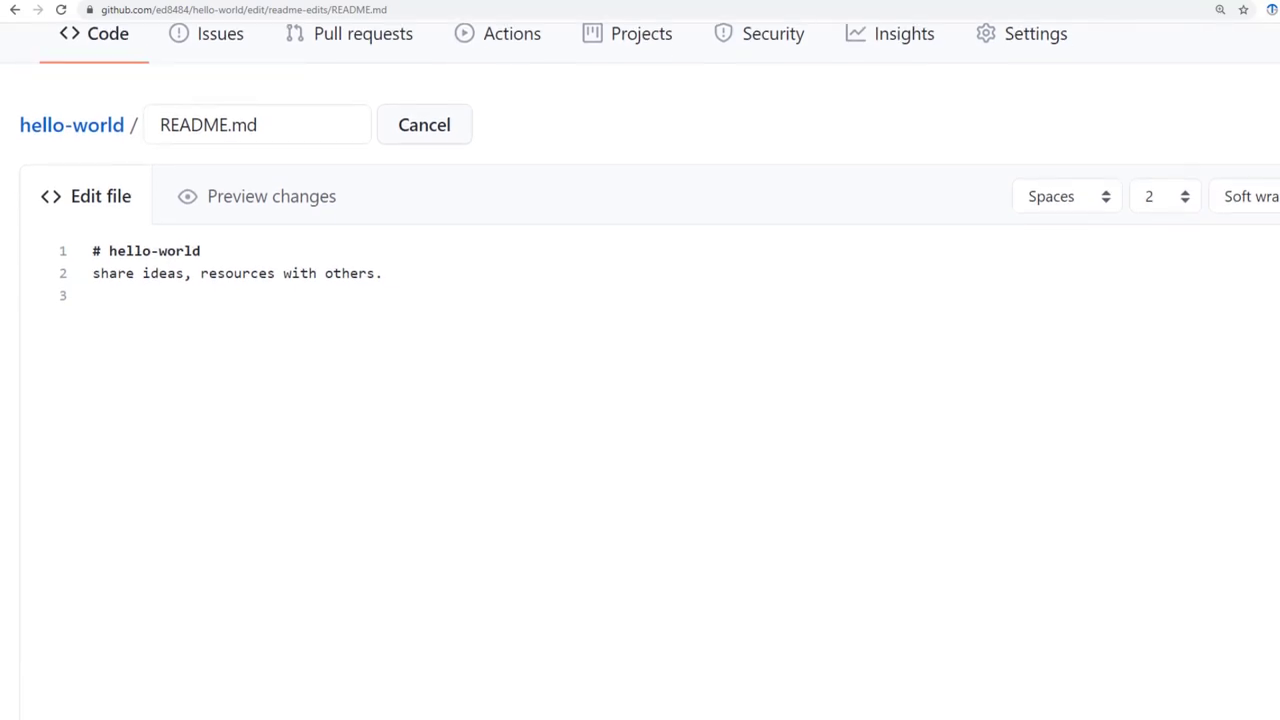
{"action": "left_click", "coordinate": [429, 276]}
{"action": "key", "text": "Return"}
{"action": "type", "text": "I am the instructor for 'Data"}
{"action": "key", "text": "BackSpace"}
{"action": "key", "text": "BackSpace"}
{"action": "key", "text": "BackSpace"}
{"action": "type", "text": "ta Science from Scratch'."}
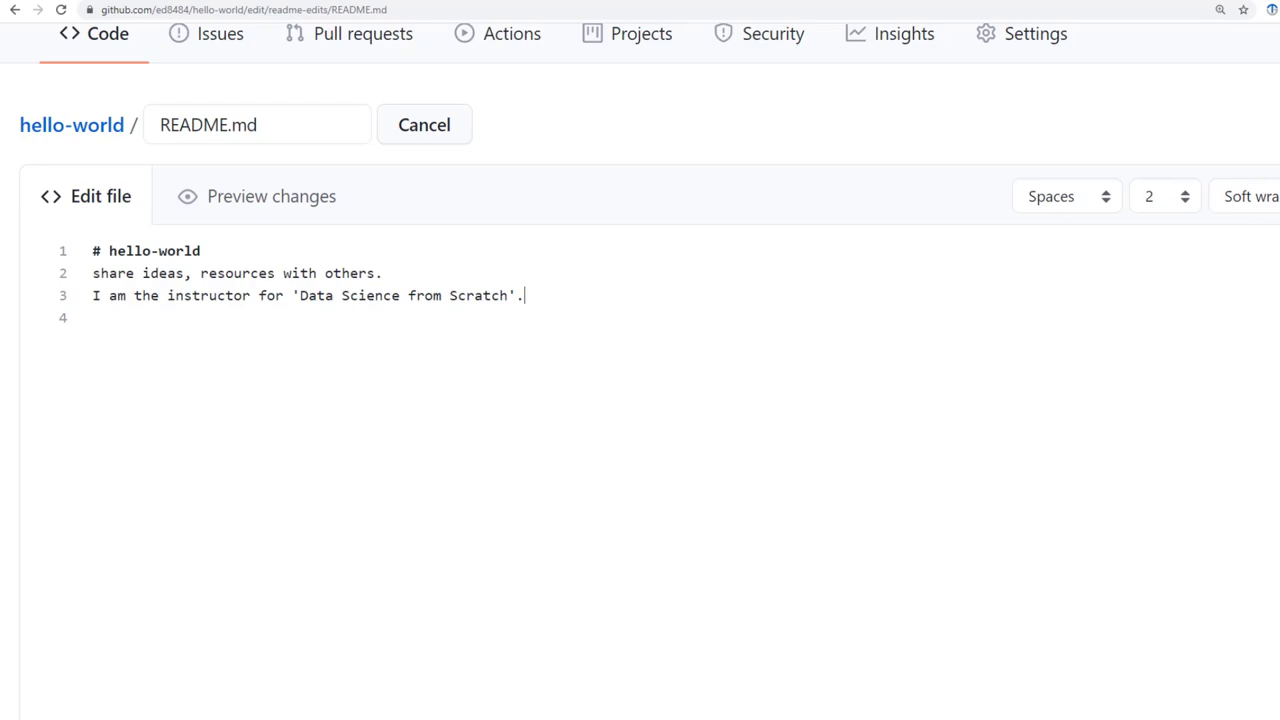
Commit the README.md edit directly to the readme-edits branch with the title "Update Readme.md" and description "I added some information about me."
{"action": "scroll", "coordinate": [640, 400], "scroll_direction": "down", "scroll_amount": 10}
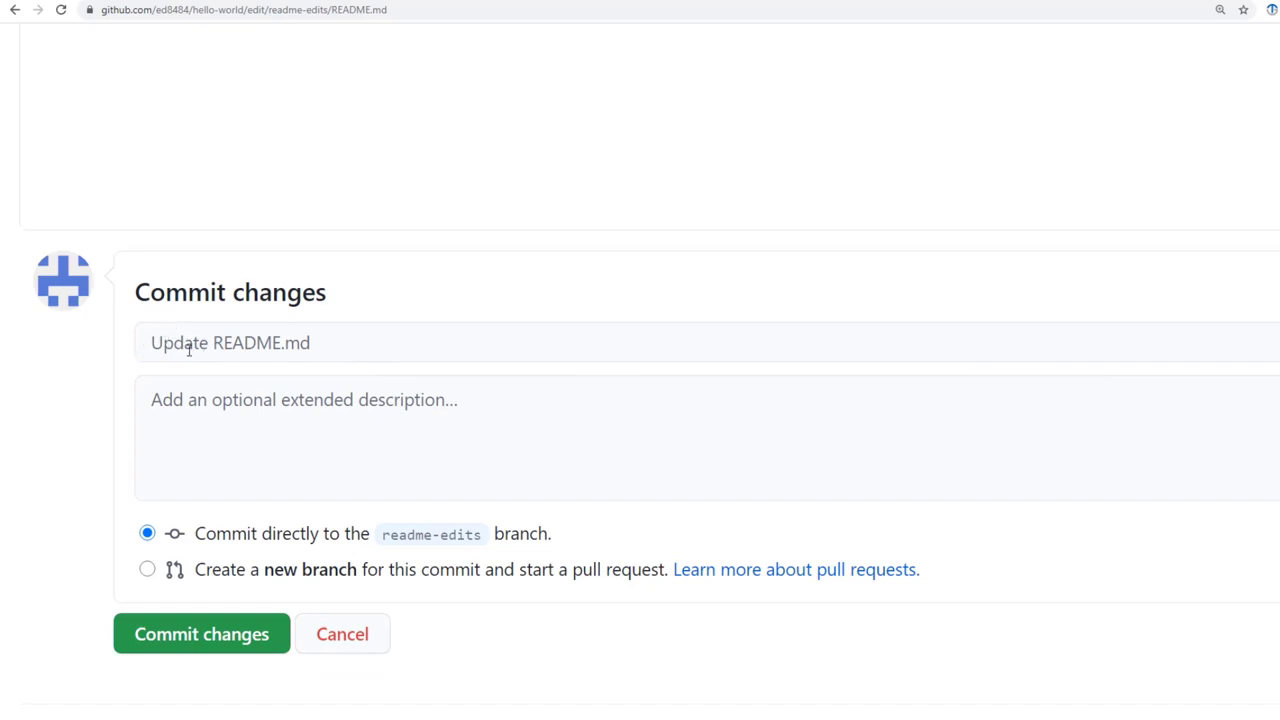
{"action": "left_click", "coordinate": [197, 347]}
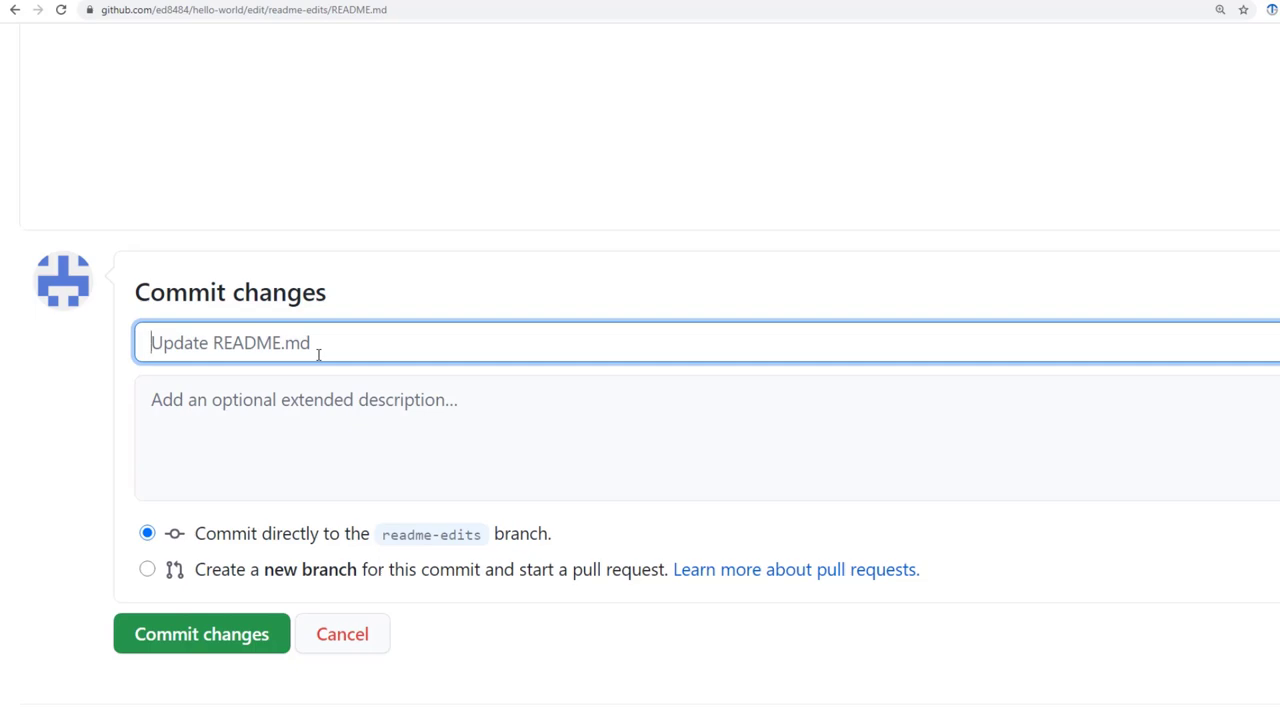
{"action": "type", "text": "Update Readme.md"}
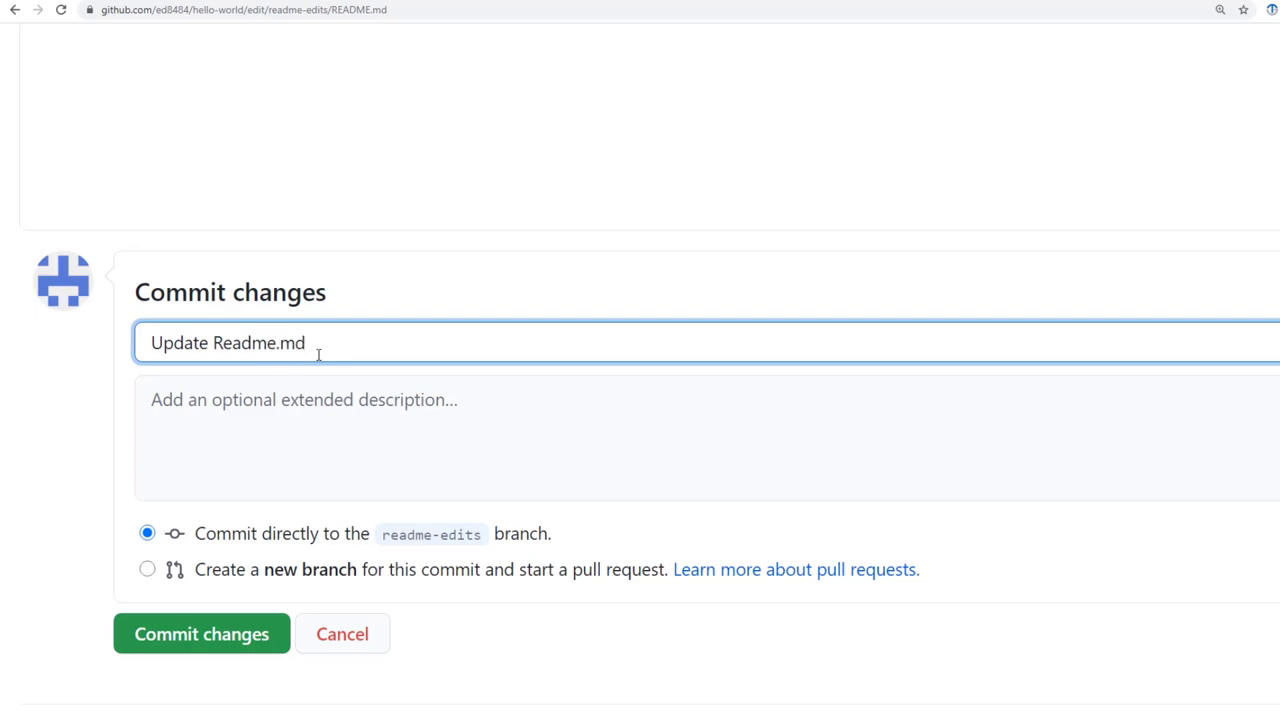
{"action": "left_click", "coordinate": [389, 444]}
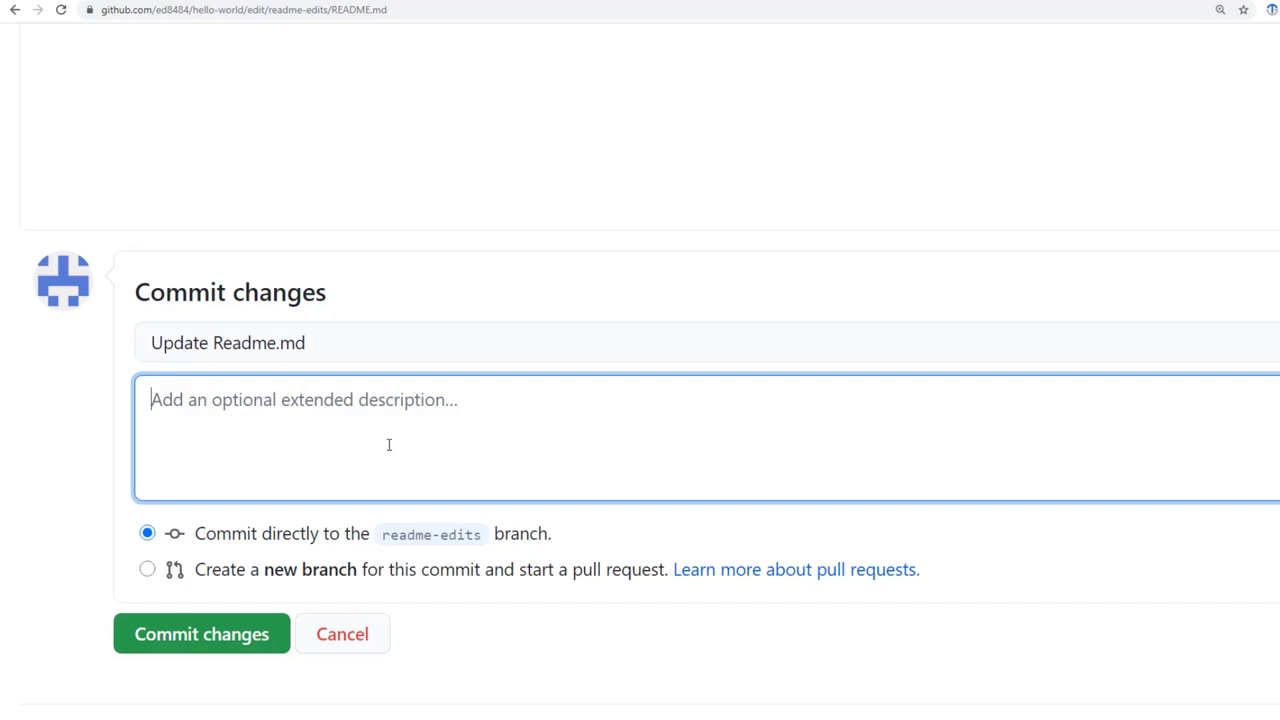
{"action": "type", "text": "I added some information about me."}
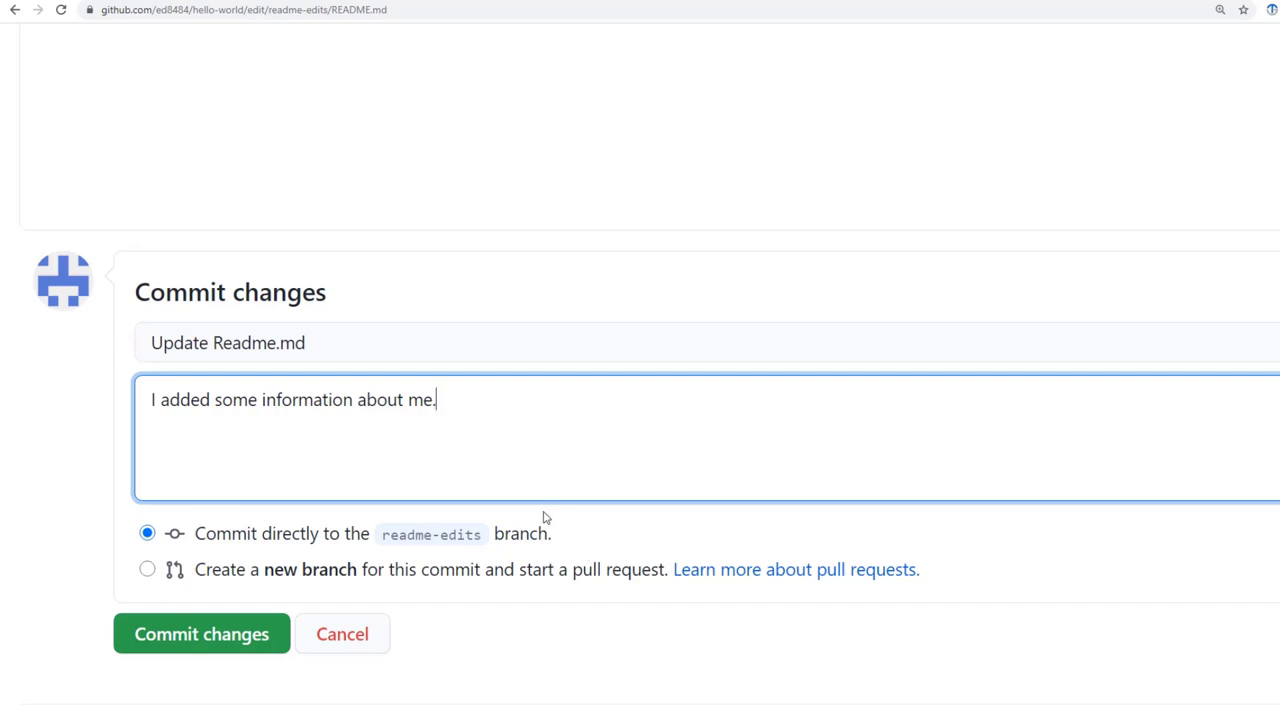
{"action": "left_click", "coordinate": [268, 638]}
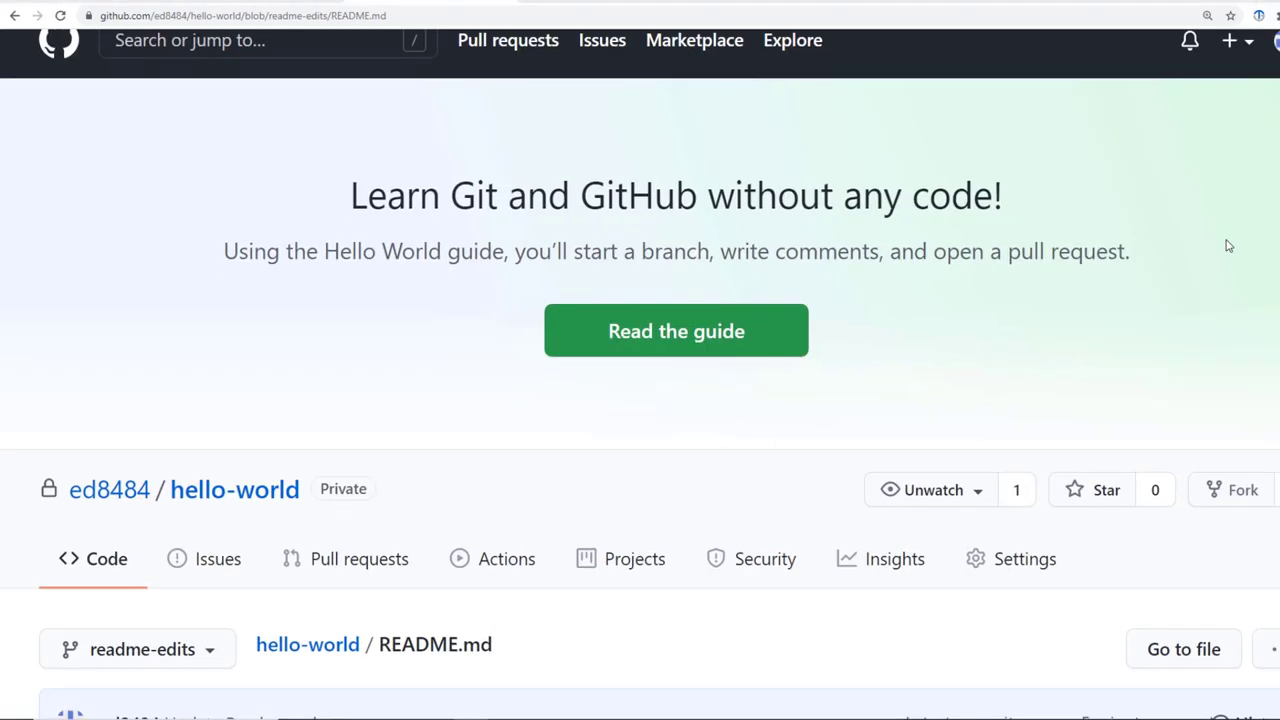
Switch the hello-world repository's code view from main to the readme-edits branch
{"action": "scroll", "coordinate": [1228, 245], "scroll_direction": "down", "scroll_amount": 5}
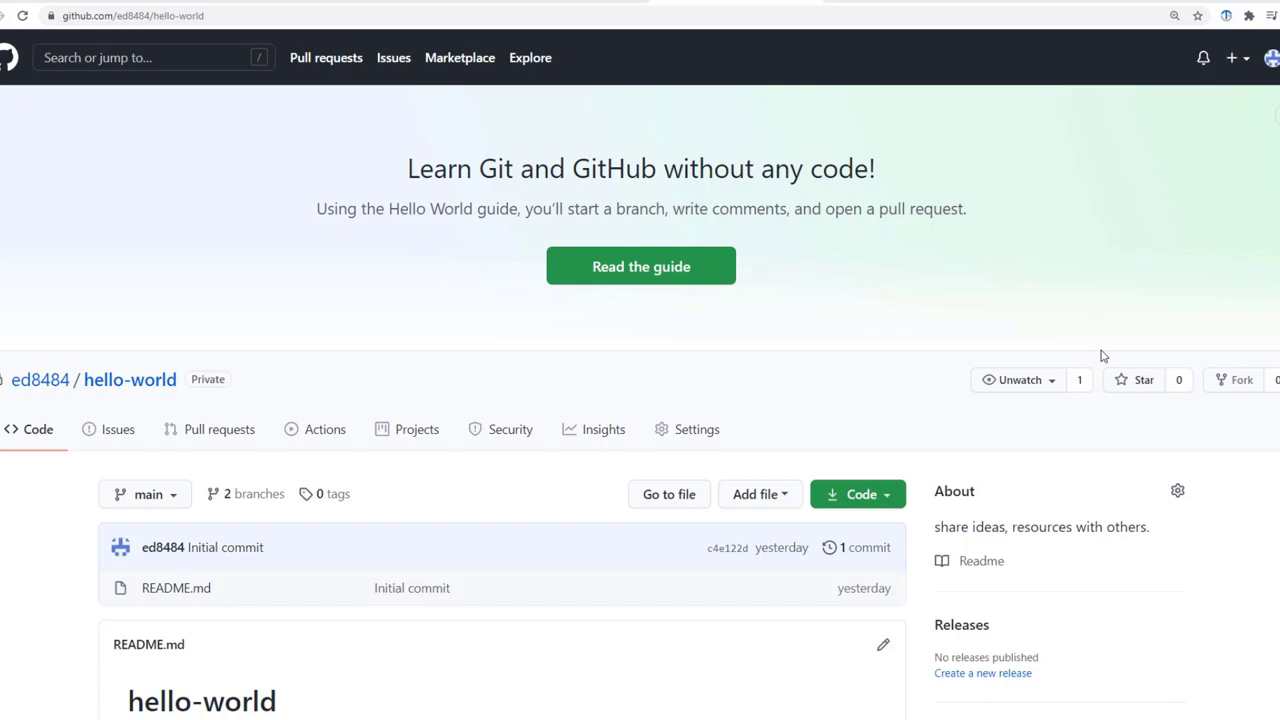
{"action": "left_click", "coordinate": [182, 501]}
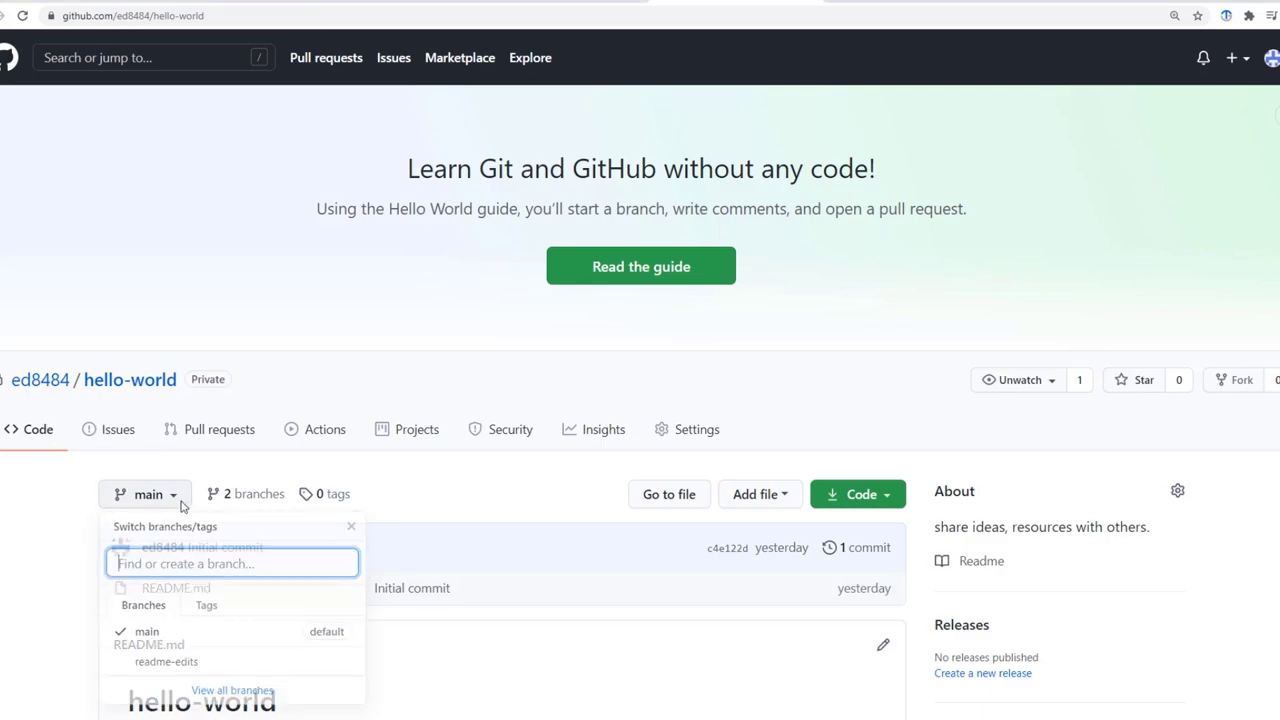
{"action": "left_click", "coordinate": [176, 668]}
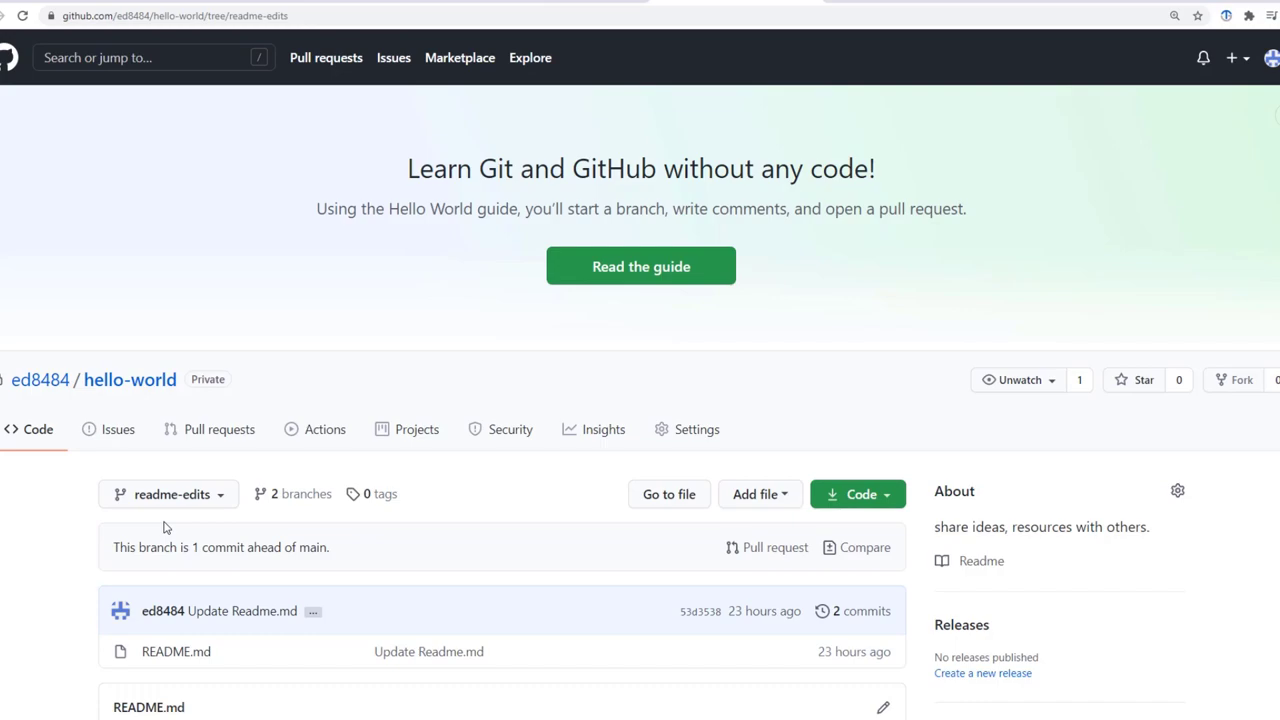
Start a new pull request comparing readme-edits against main and review the changes to README.md
{"action": "left_click", "coordinate": [207, 440]}
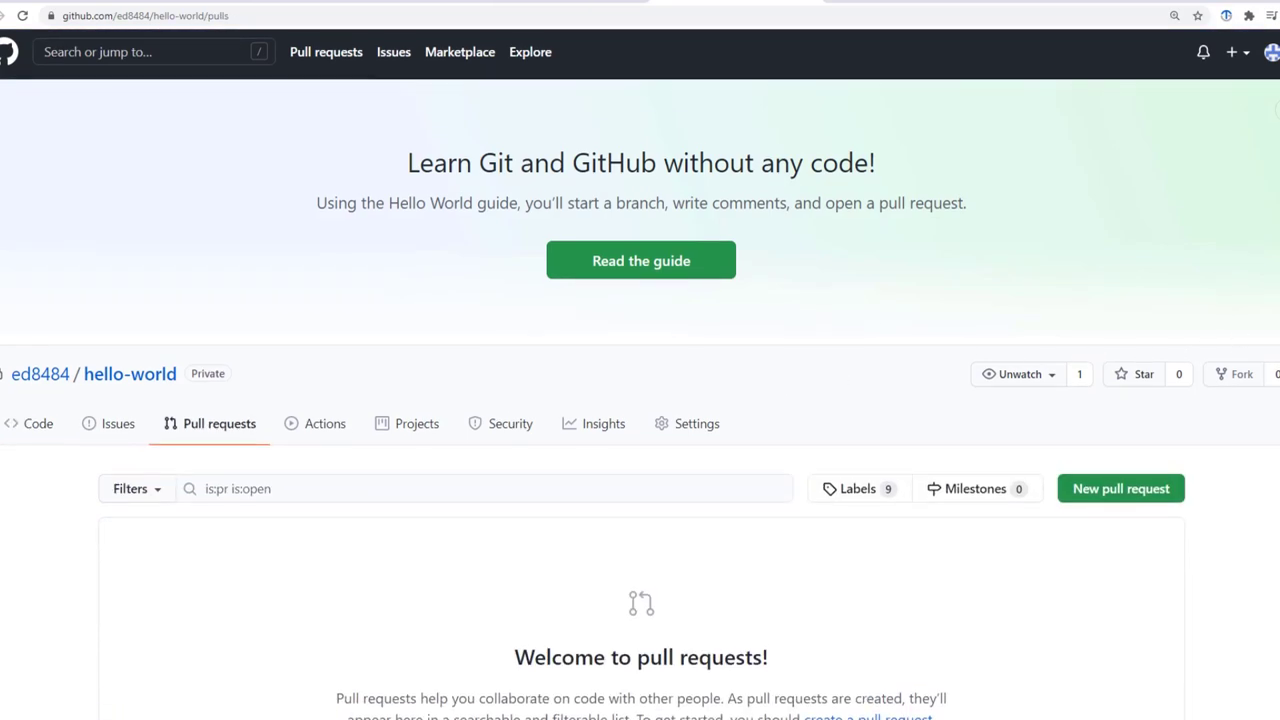
{"action": "scroll", "coordinate": [640, 374], "scroll_direction": "down", "scroll_amount": 1}
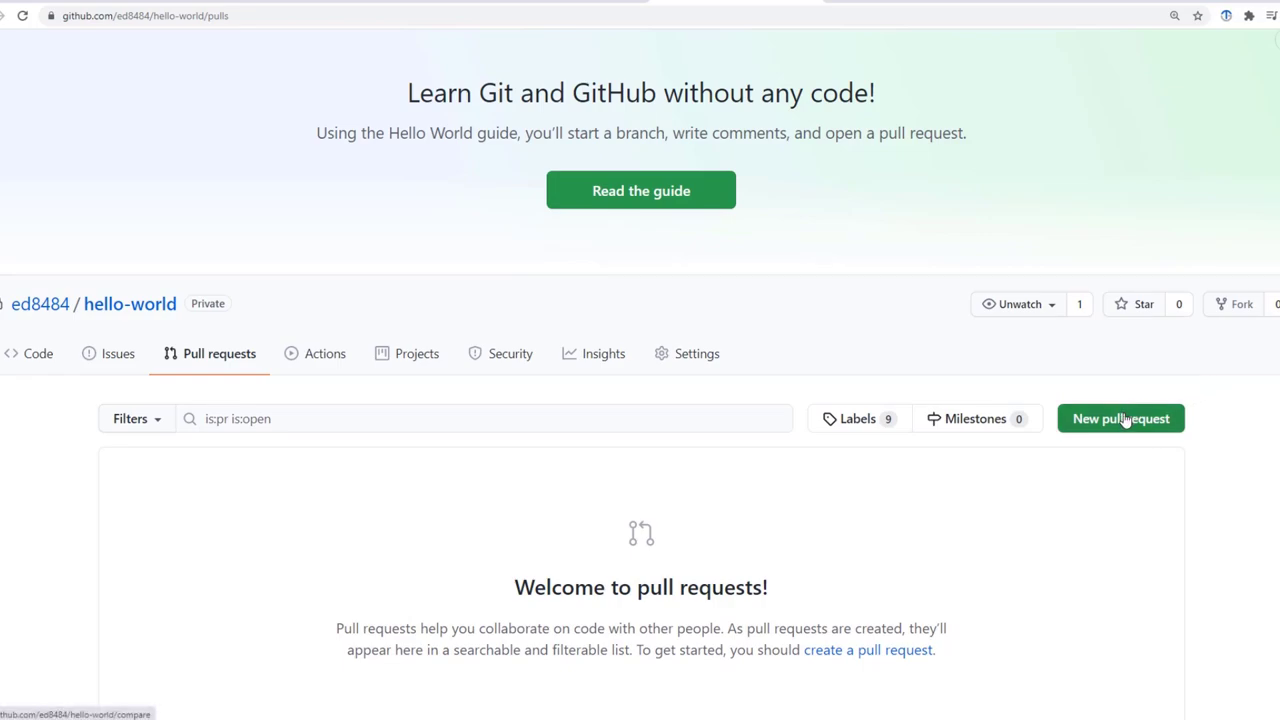
{"action": "left_click", "coordinate": [1121, 419]}
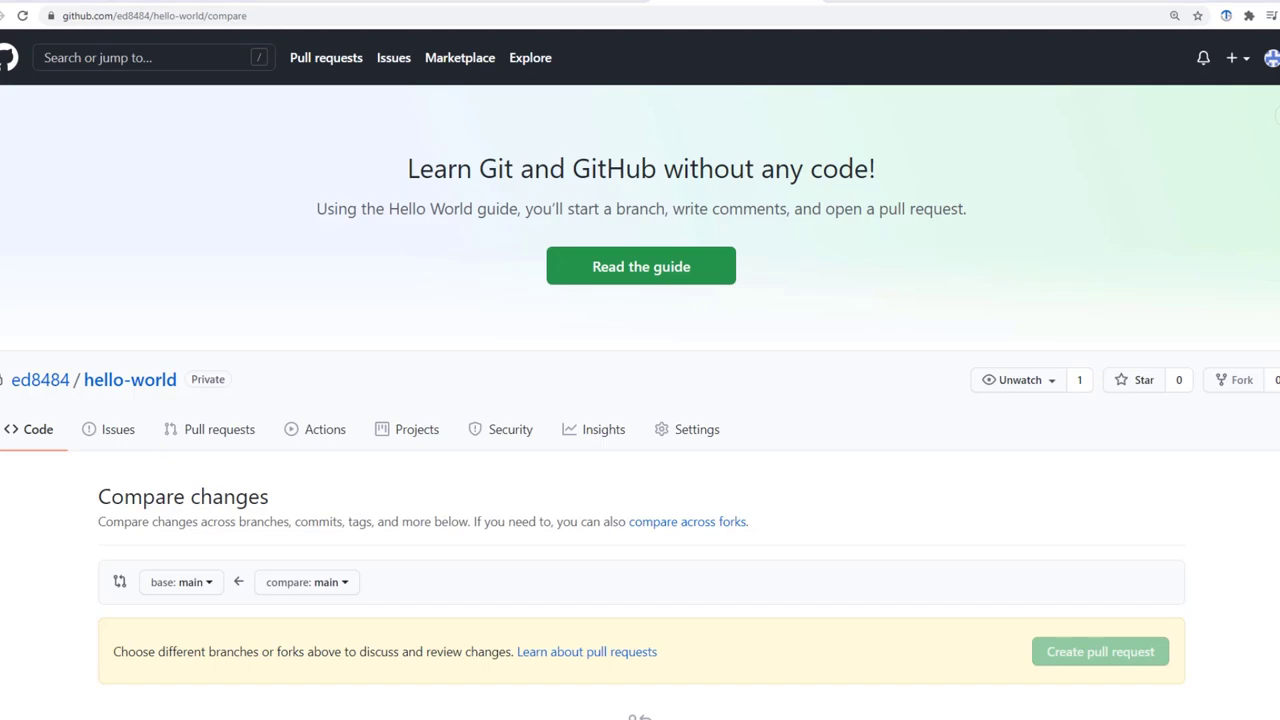
{"action": "scroll", "coordinate": [951, 451], "scroll_direction": "down", "scroll_amount": 4}
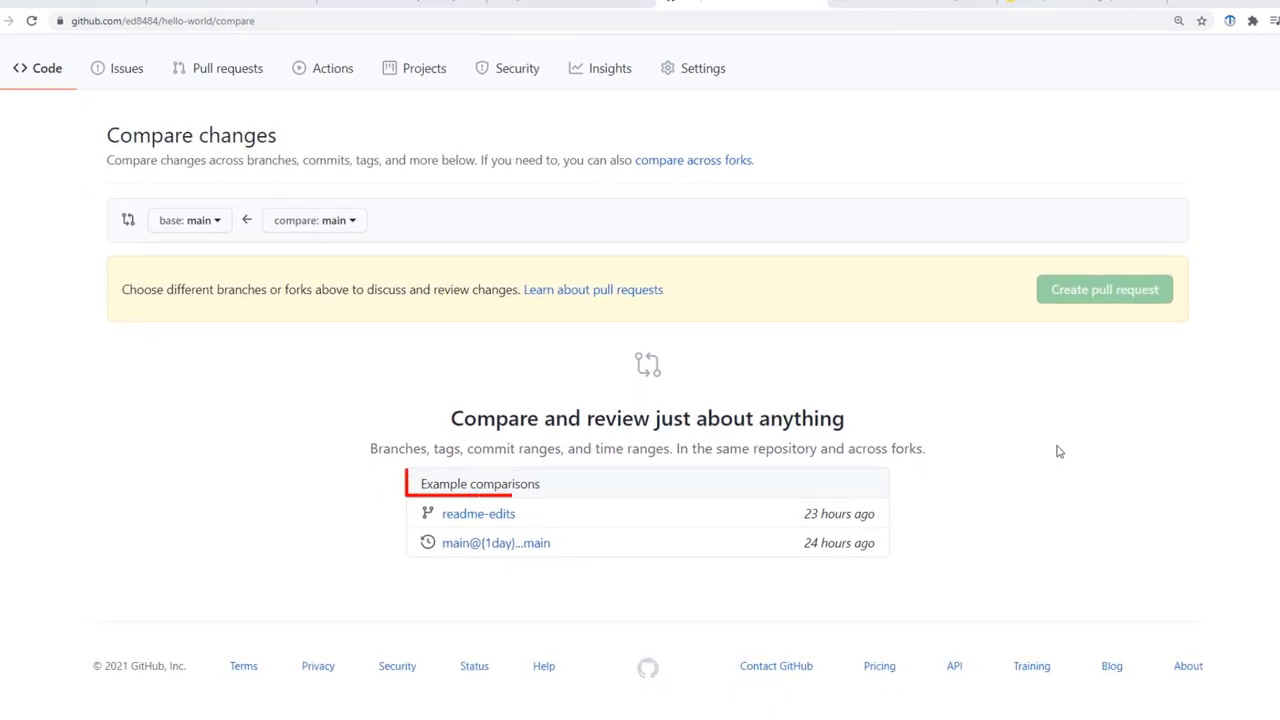
{"action": "left_click", "coordinate": [478, 514]}
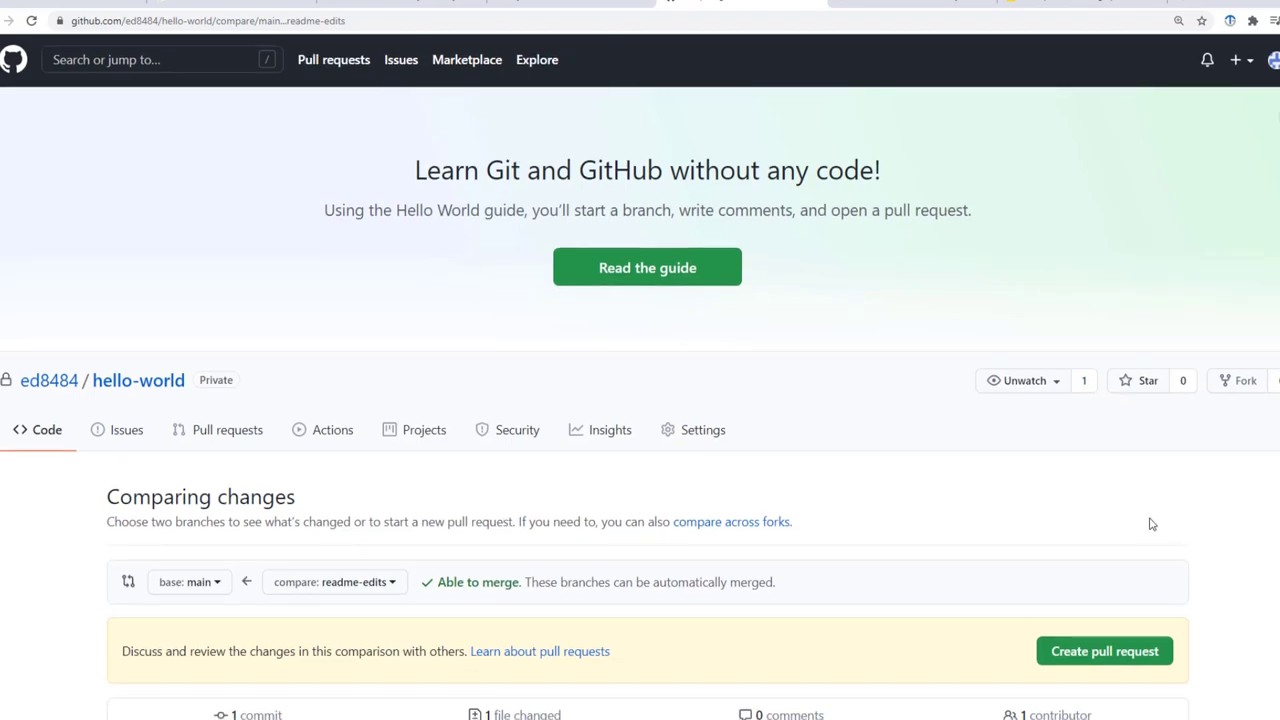
{"action": "scroll", "coordinate": [1150, 524], "scroll_direction": "down", "scroll_amount": 3}
{"action": "scroll", "coordinate": [1150, 524], "scroll_direction": "down", "scroll_amount": 3}
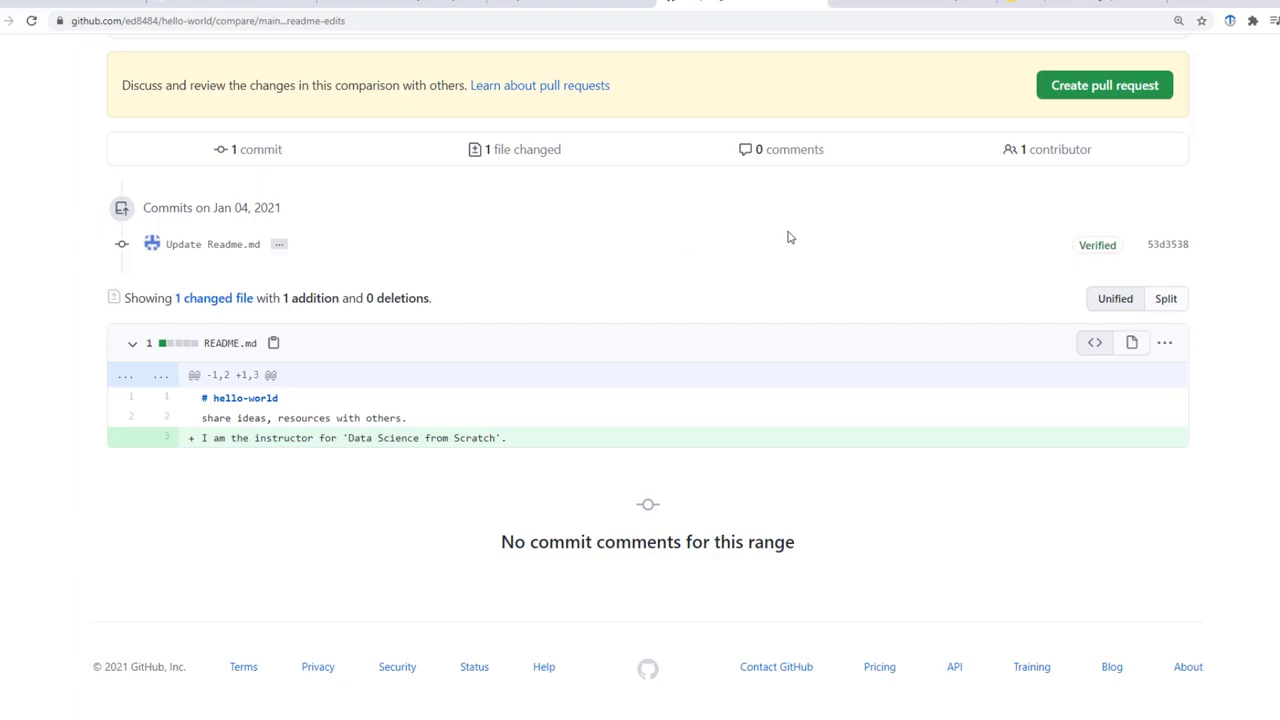
Create the pull request, replacing its description with "Added a line about being the instructor for the course."
{"action": "left_click", "coordinate": [1150, 90]}
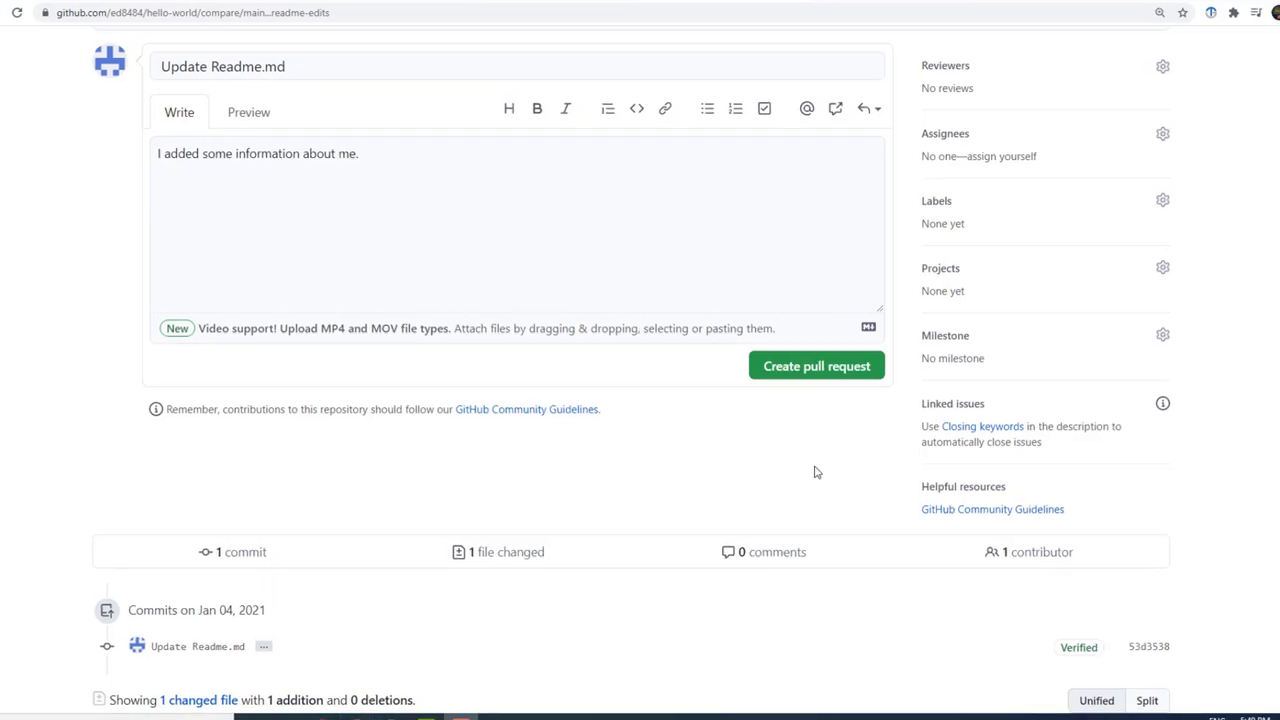
{"action": "left_click", "coordinate": [186, 66]}
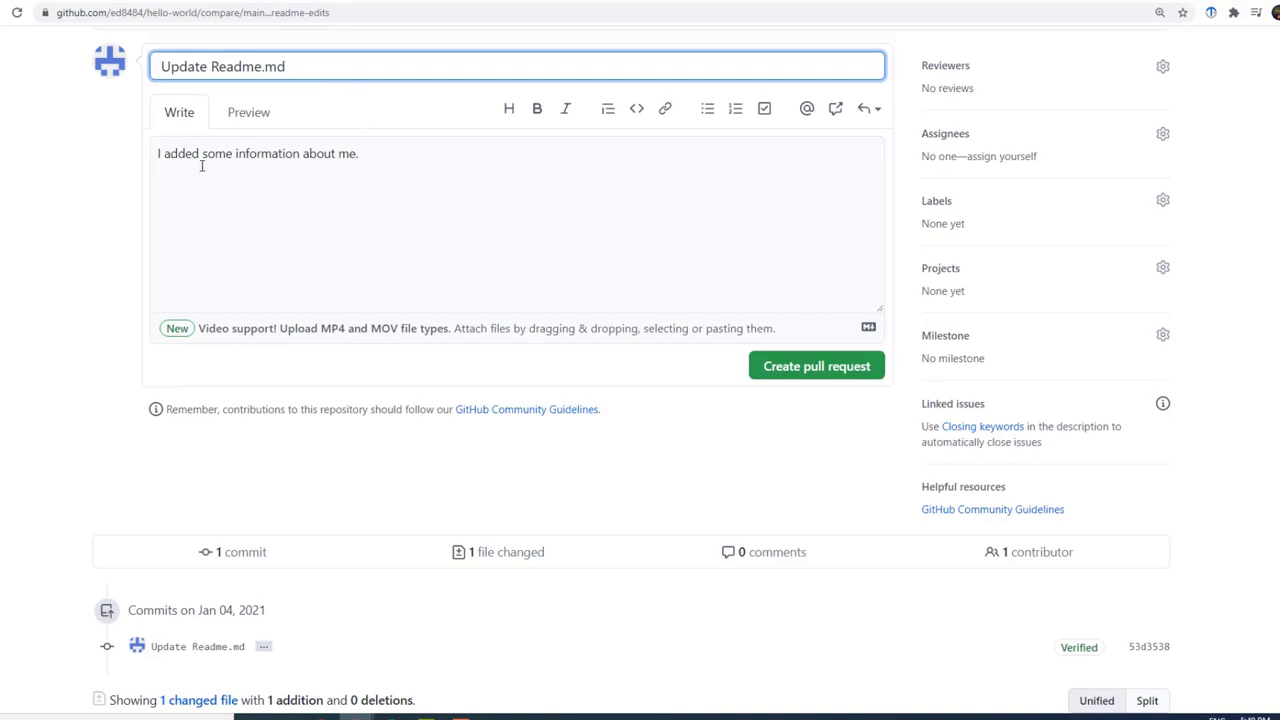
{"action": "left_click_drag", "start_coordinate": [159, 153], "coordinate": [565, 157]}
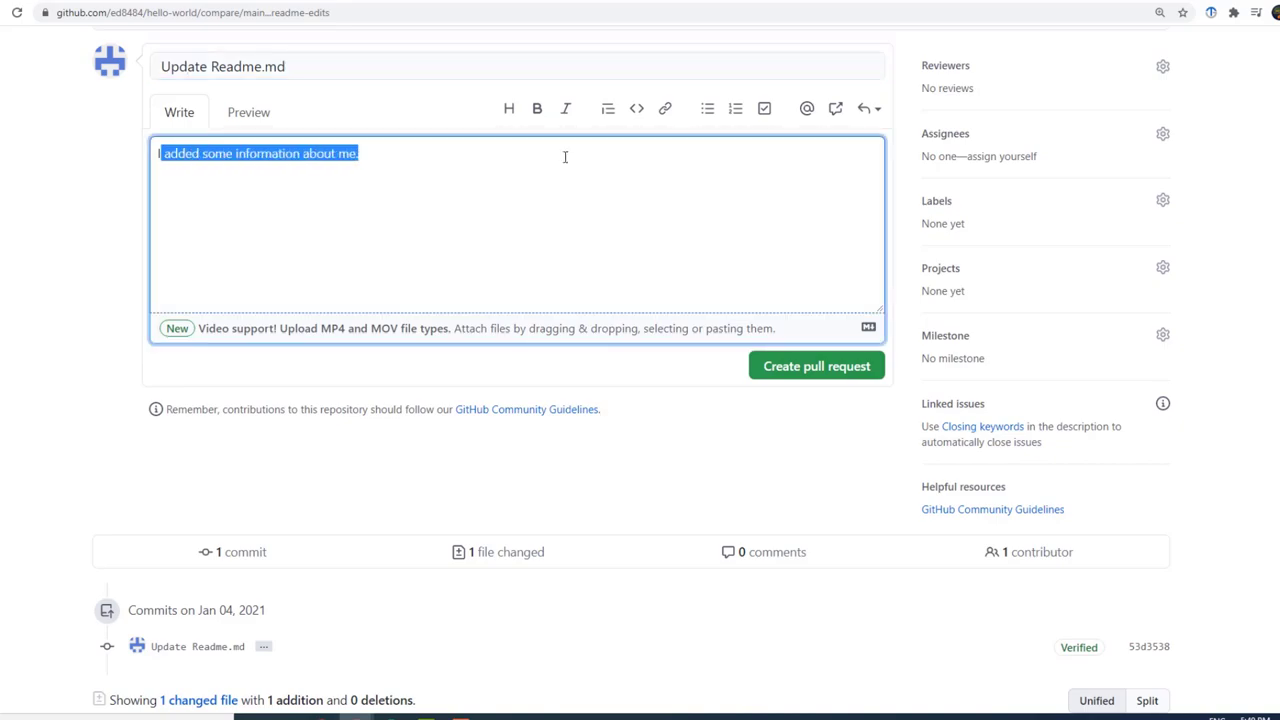
{"action": "key", "text": "BackSpace"}
{"action": "type", "text": "Add"}
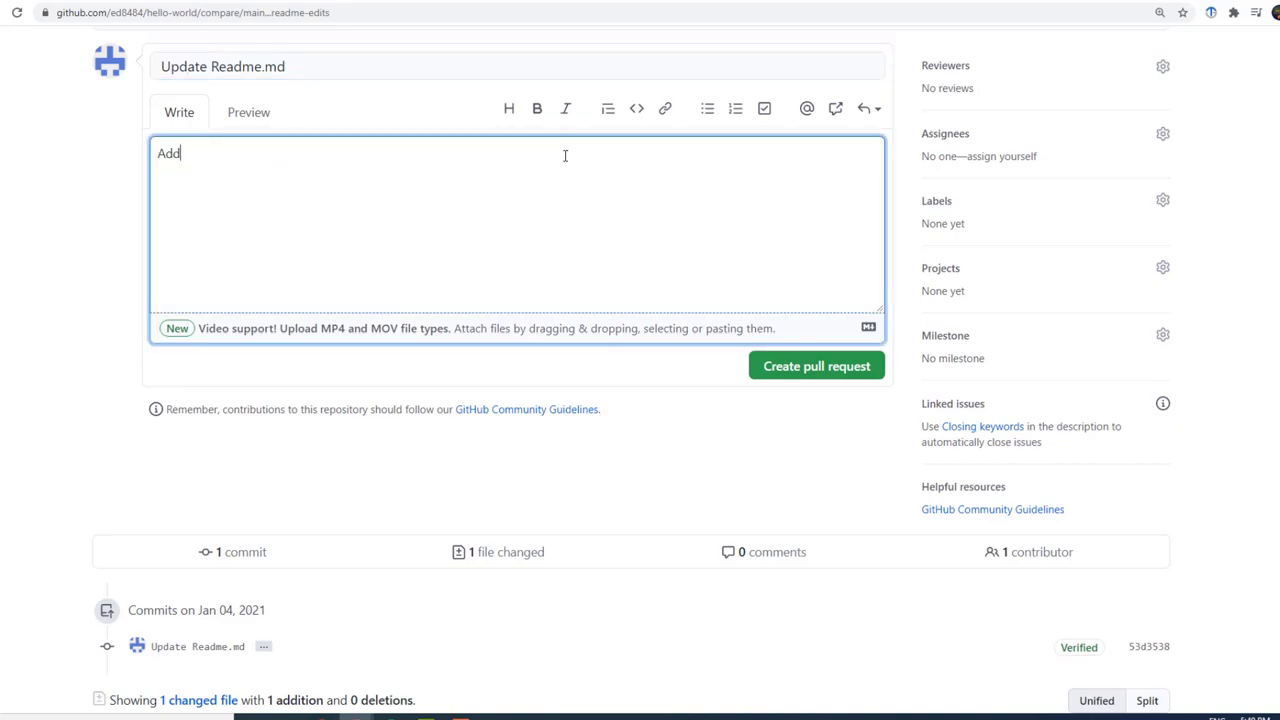
{"action": "type", "text": "ed a line about being the instr"}
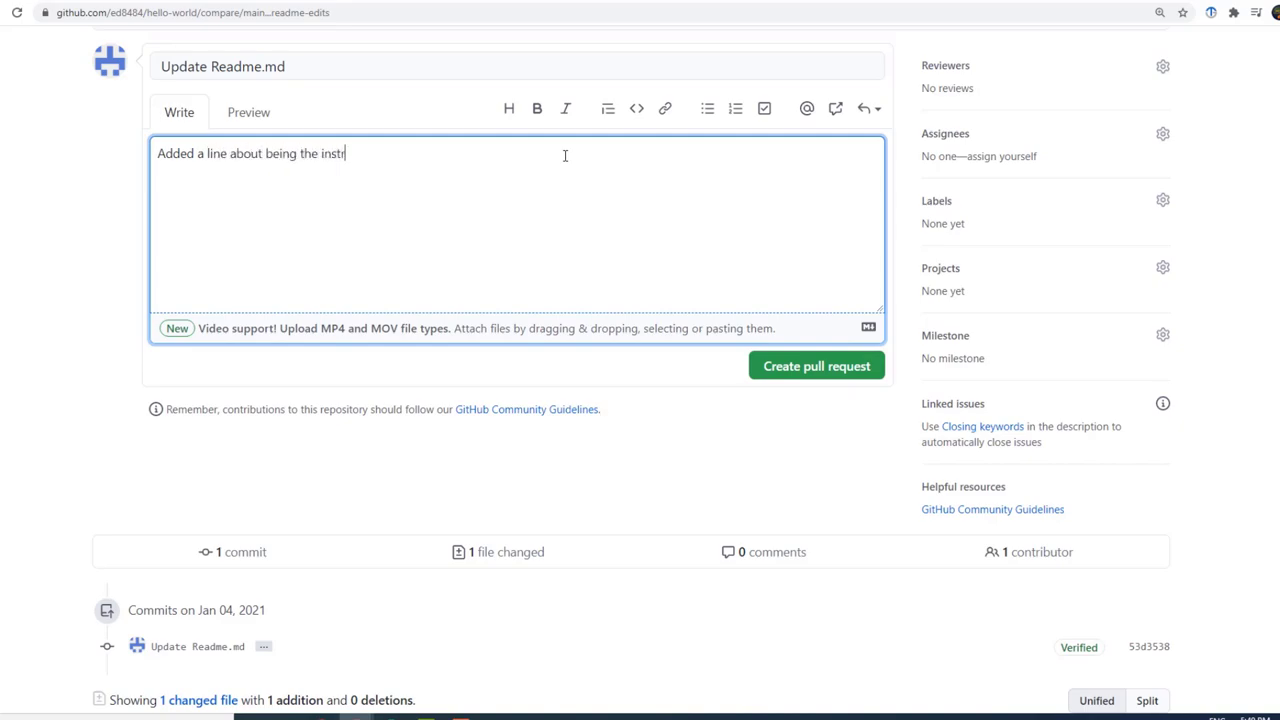
{"action": "type", "text": "uctor for the course."}
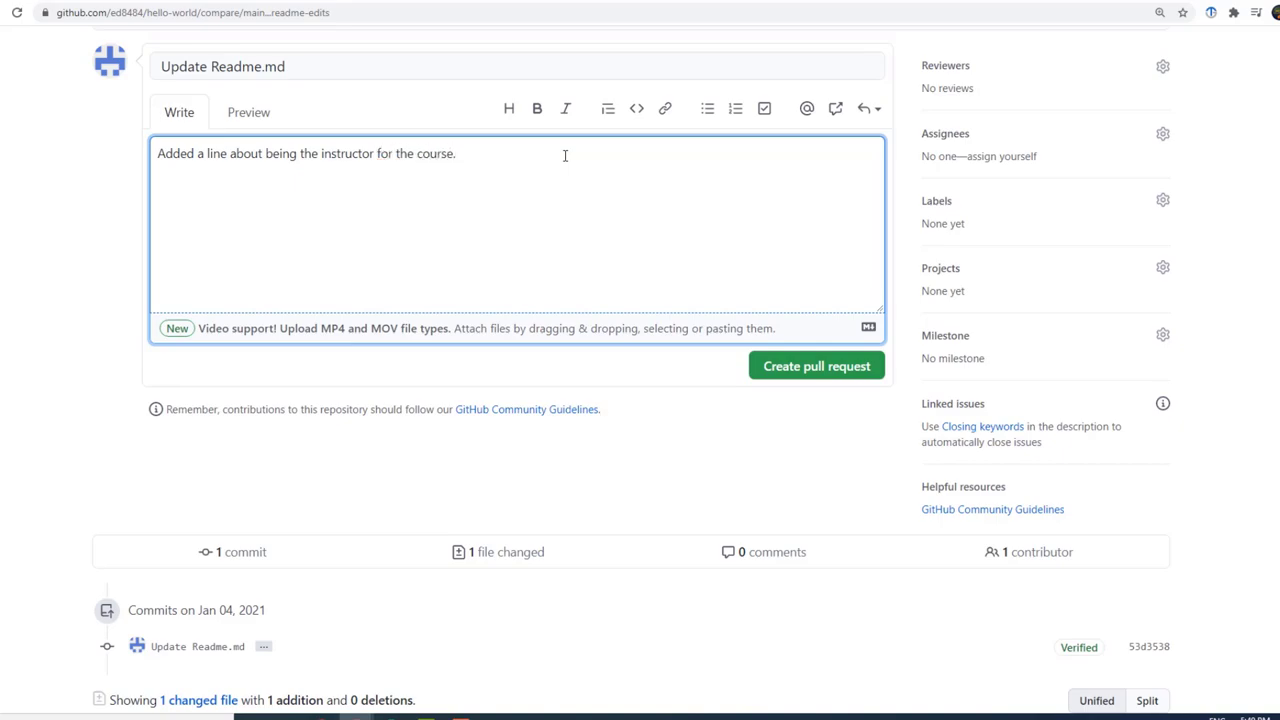
{"action": "left_click", "coordinate": [832, 367]}
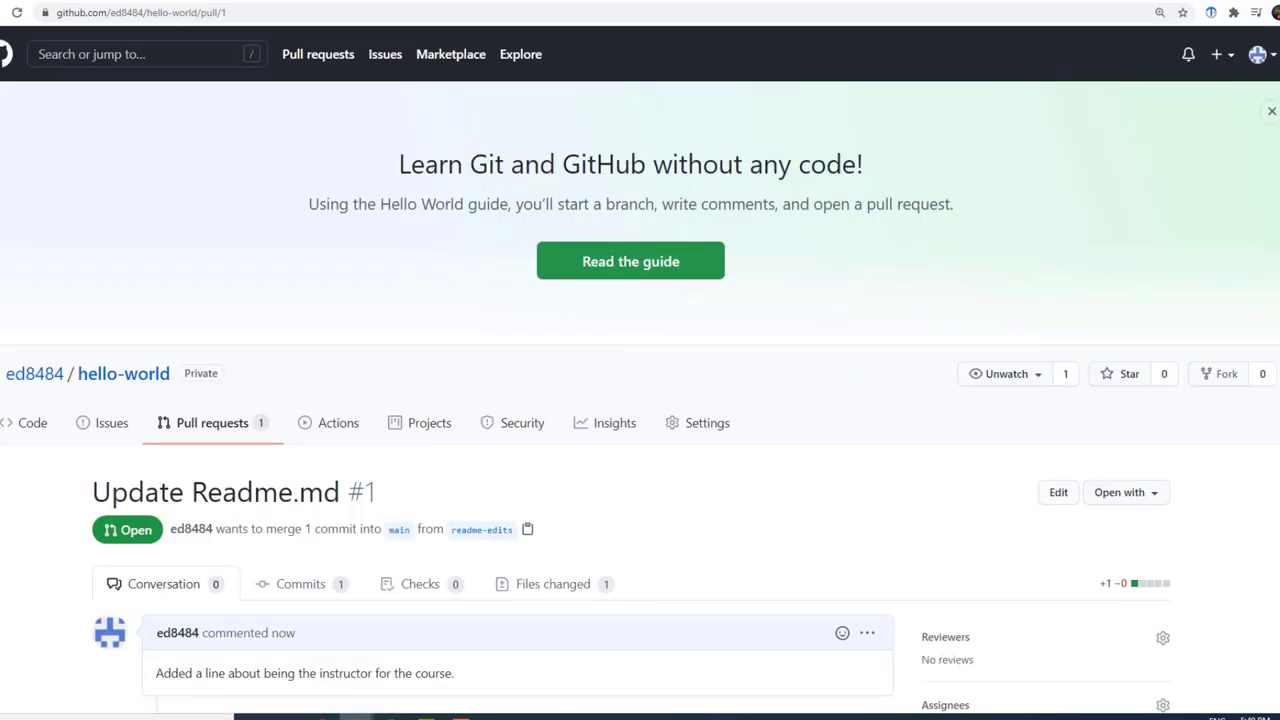
Merge the "Update Readme.md" pull request into main and delete the readme-edits branch
{"action": "scroll", "coordinate": [640, 370], "scroll_direction": "down", "scroll_amount": 3}
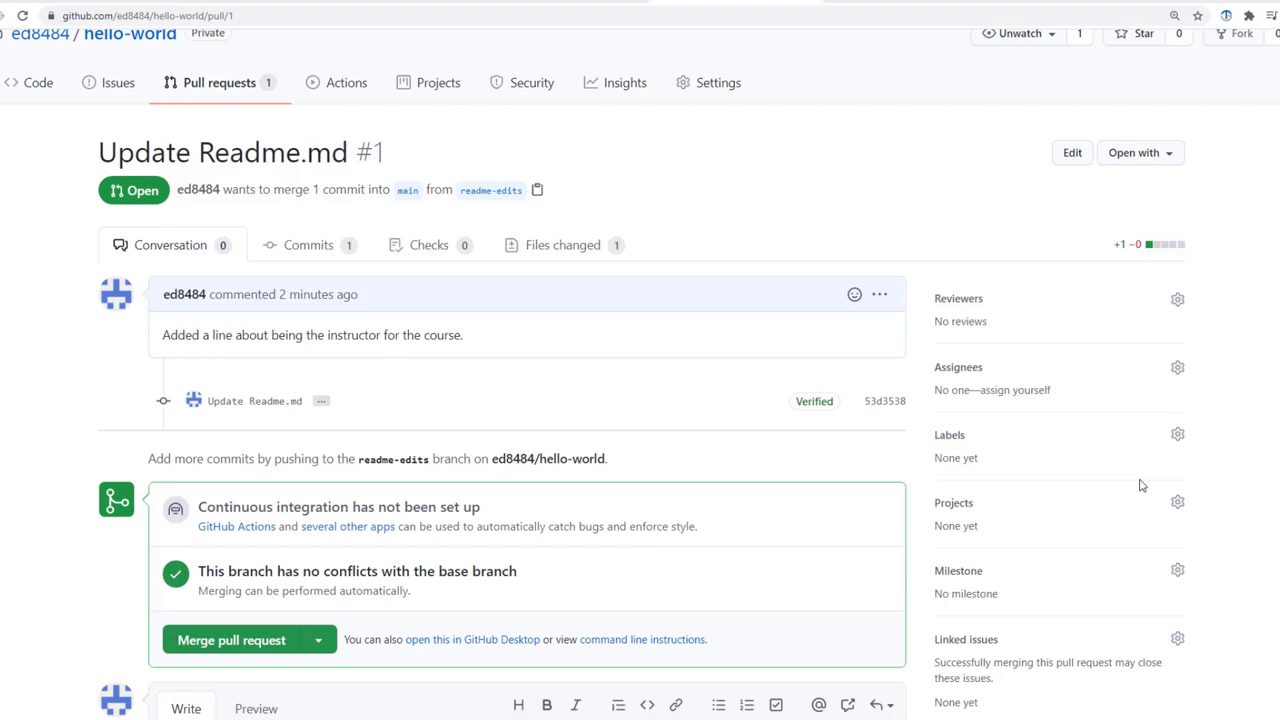
{"action": "left_click", "coordinate": [280, 641]}
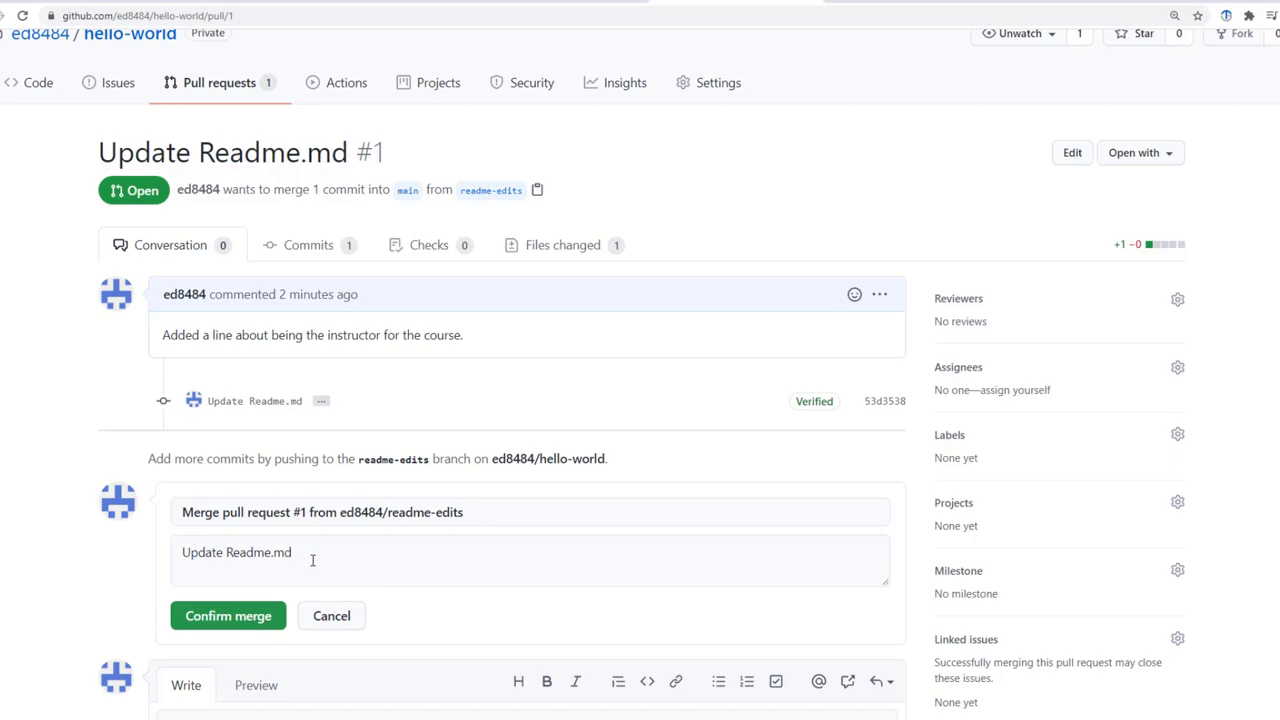
{"action": "left_click", "coordinate": [257, 617]}
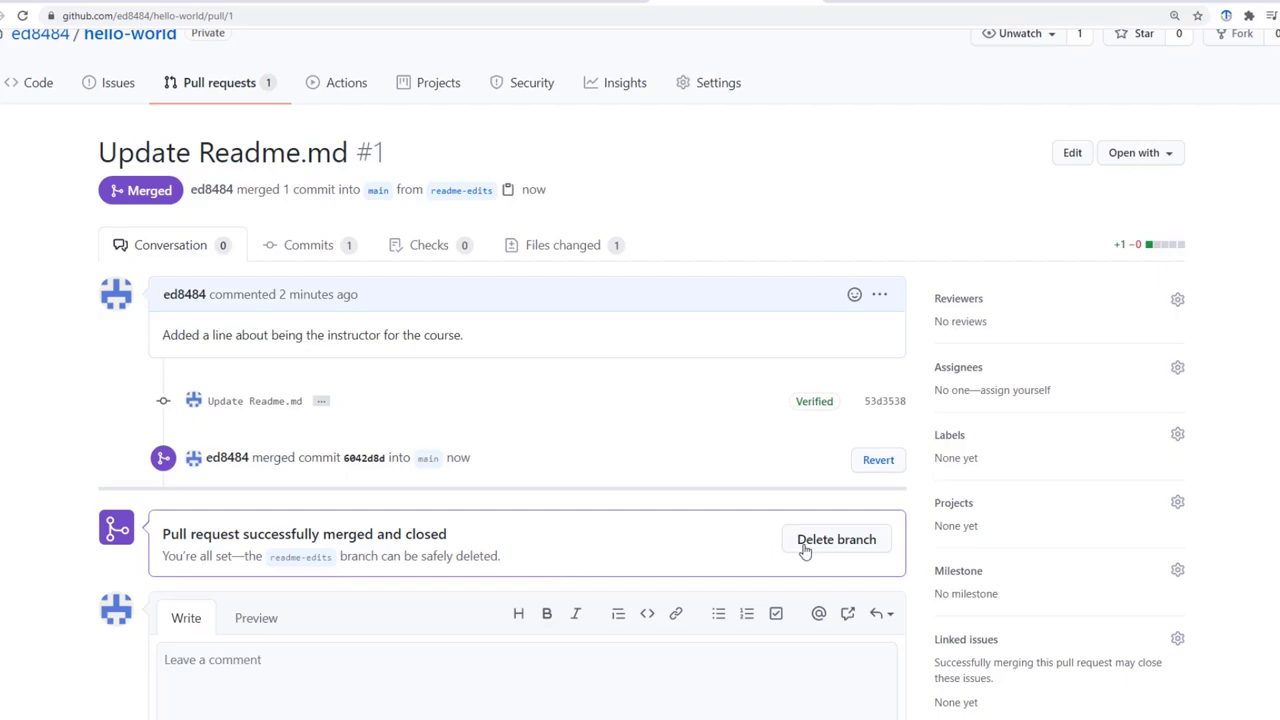
{"action": "left_click", "coordinate": [843, 558]}
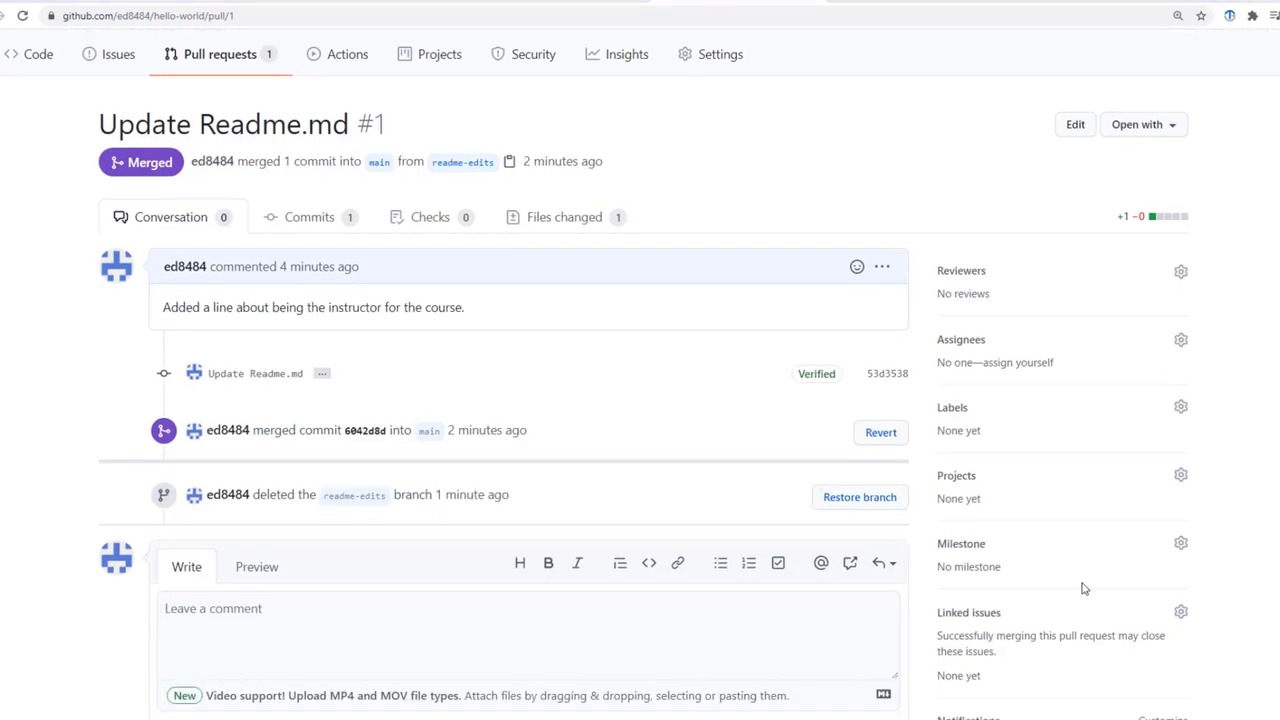